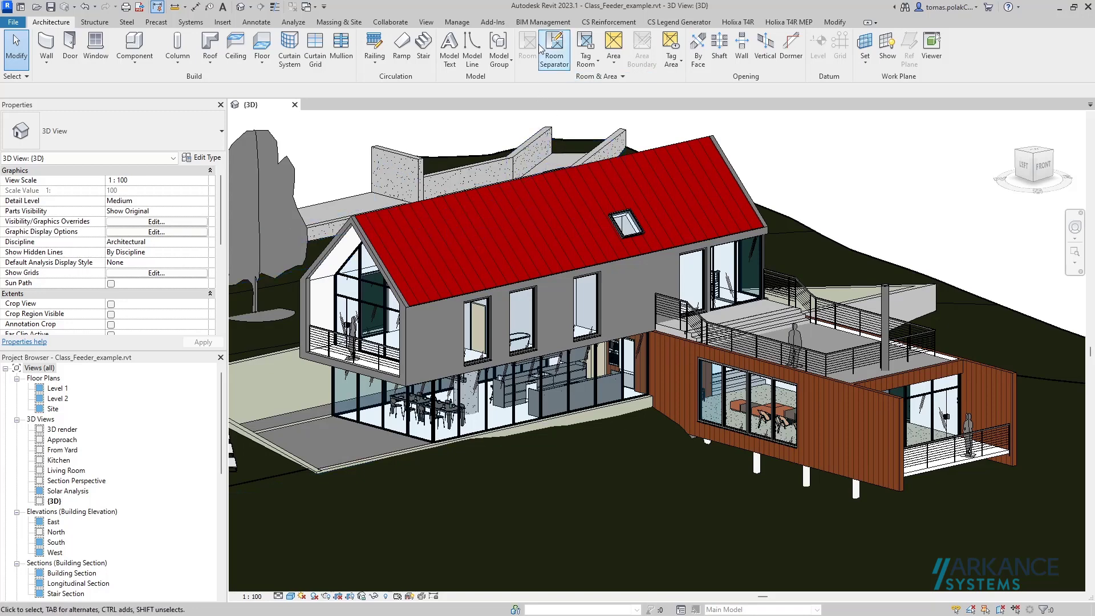
- Start a new shared project parameter using CCI_1_Construction_Entities from the CCI_ENG parameter group
click(536, 23)
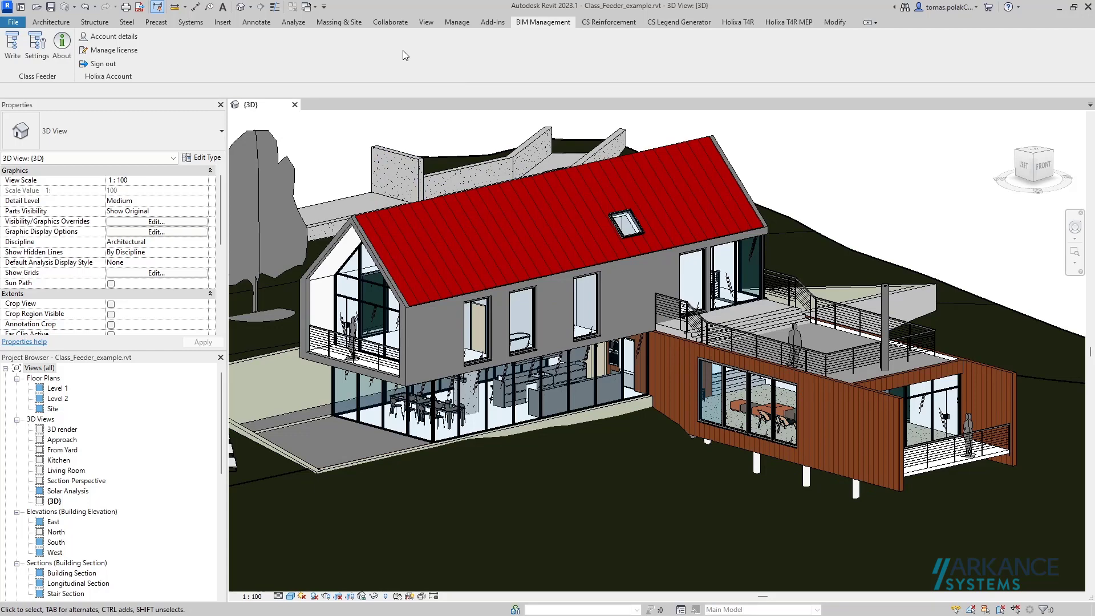
click(453, 22)
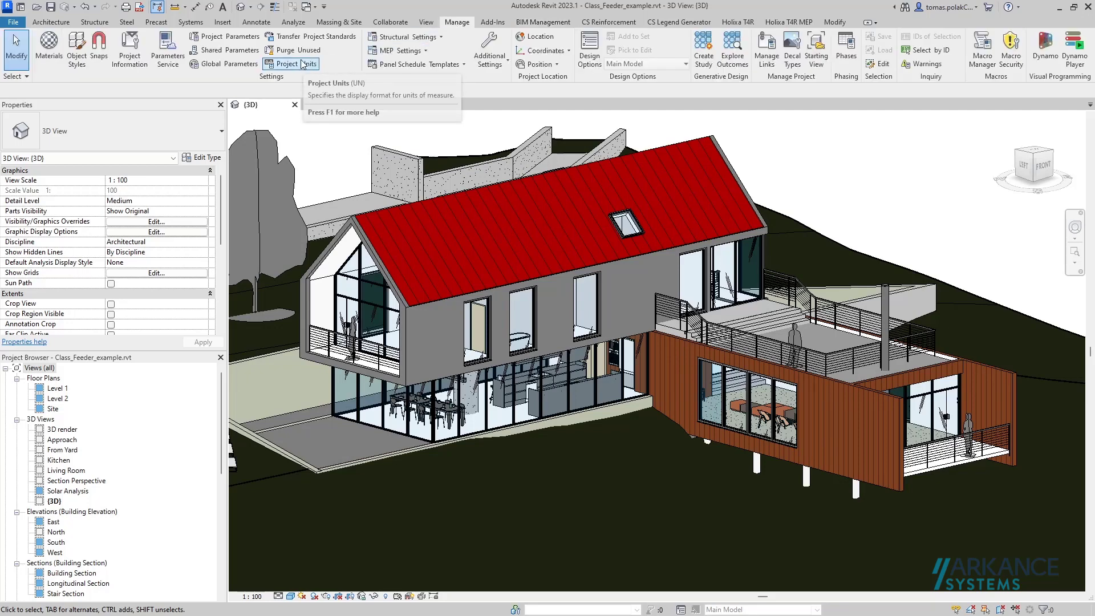
click(219, 39)
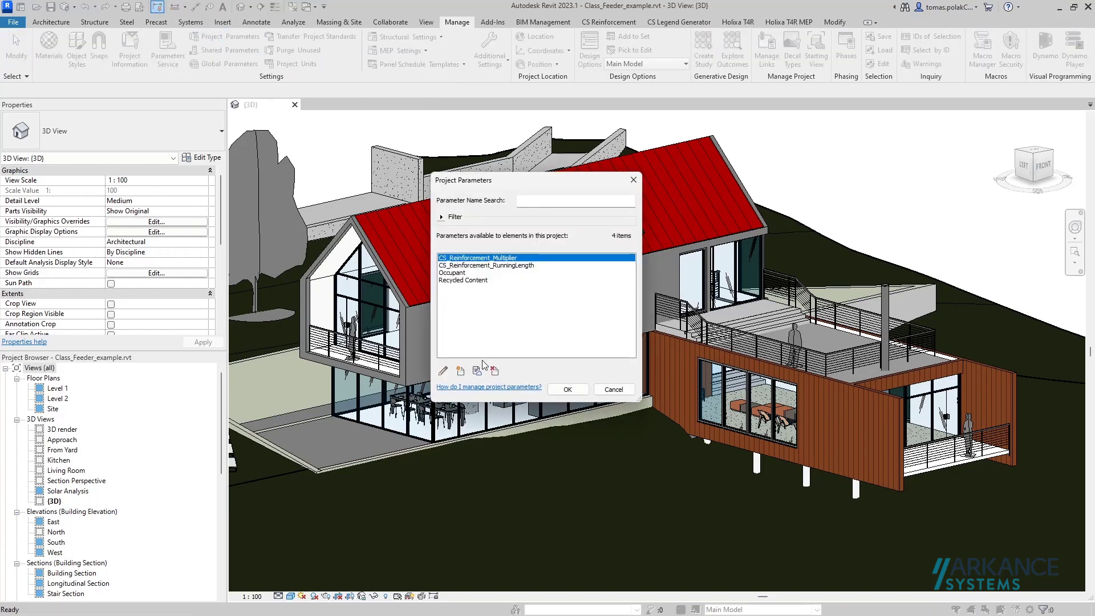
click(461, 371)
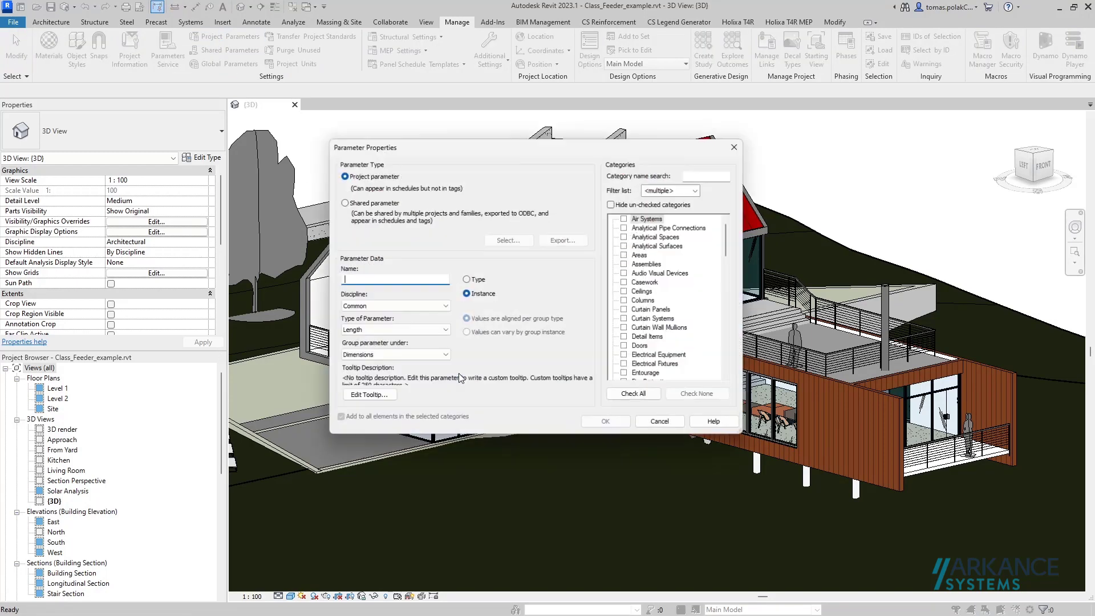
click(361, 203)
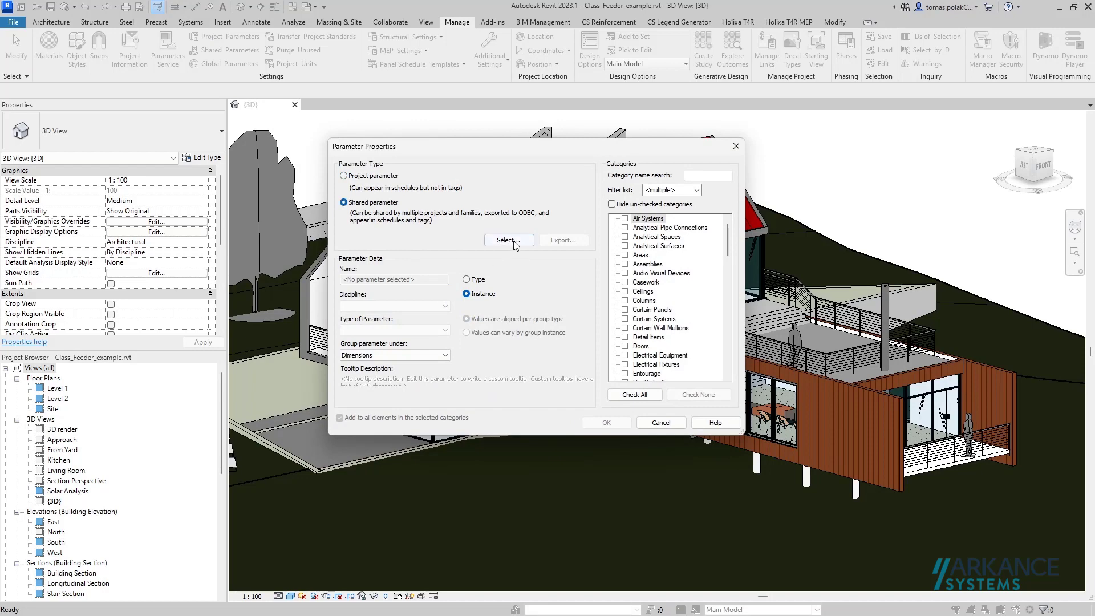
click(509, 240)
click(473, 229)
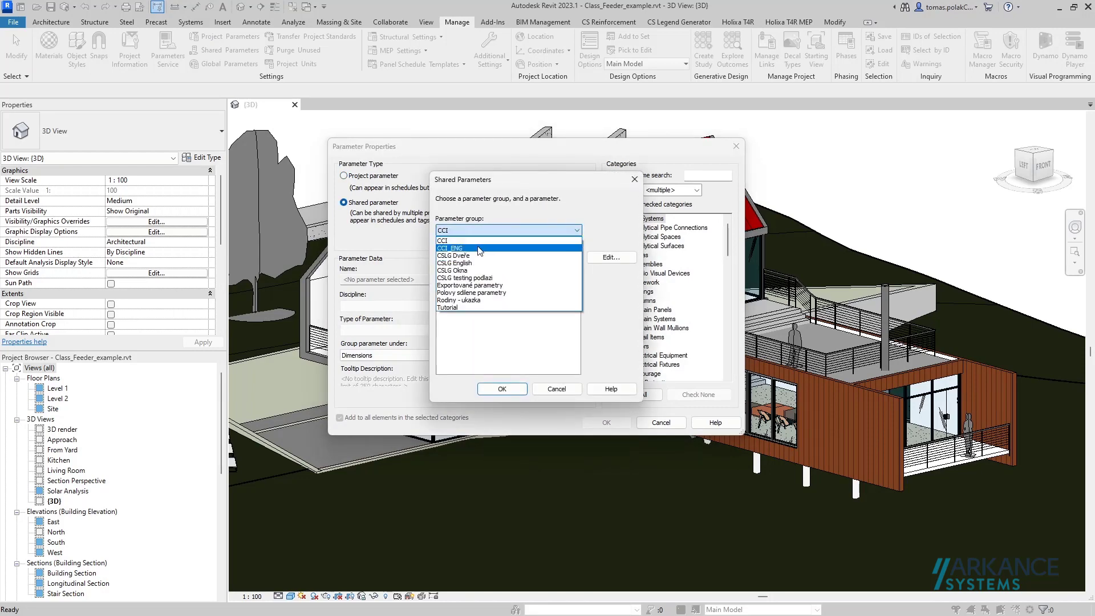
click(479, 248)
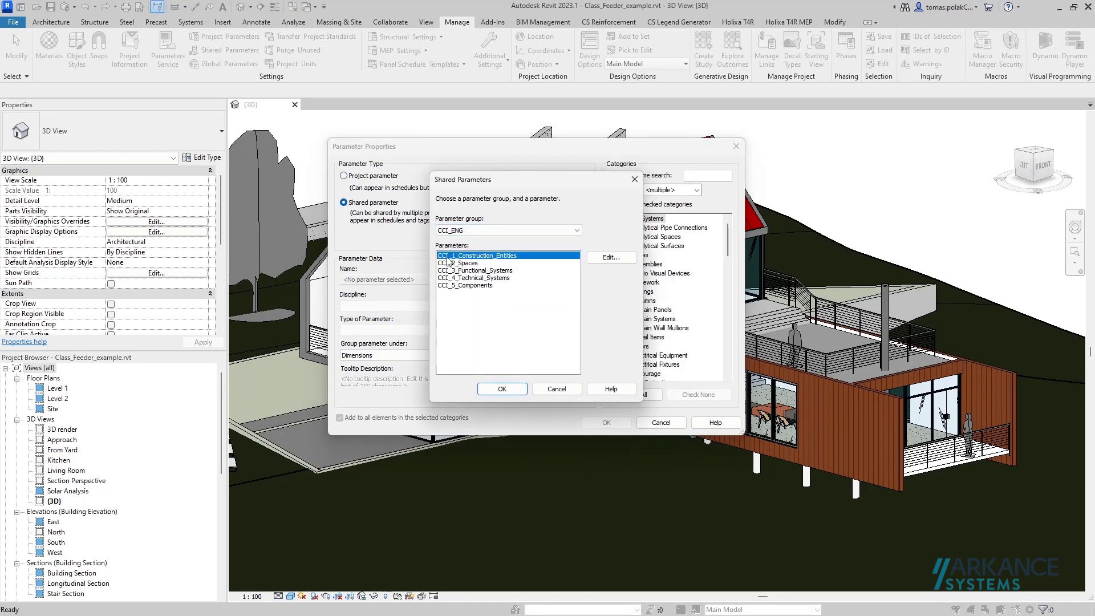
click(502, 389)
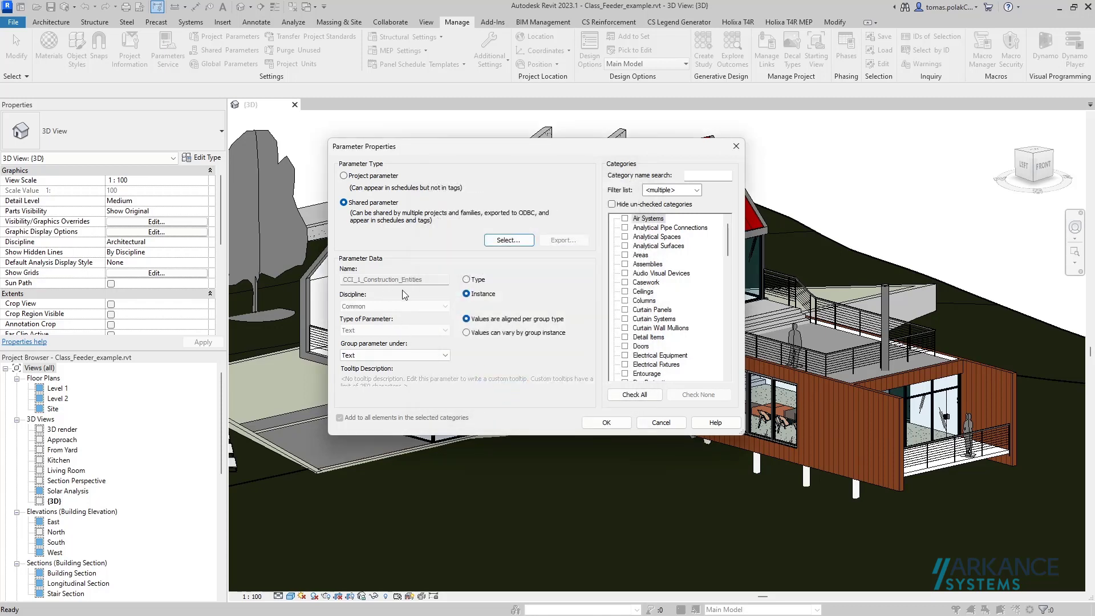
- Group the new parameter under Identity Data, assign it to the Project Information category, and save the project parameters
click(395, 355)
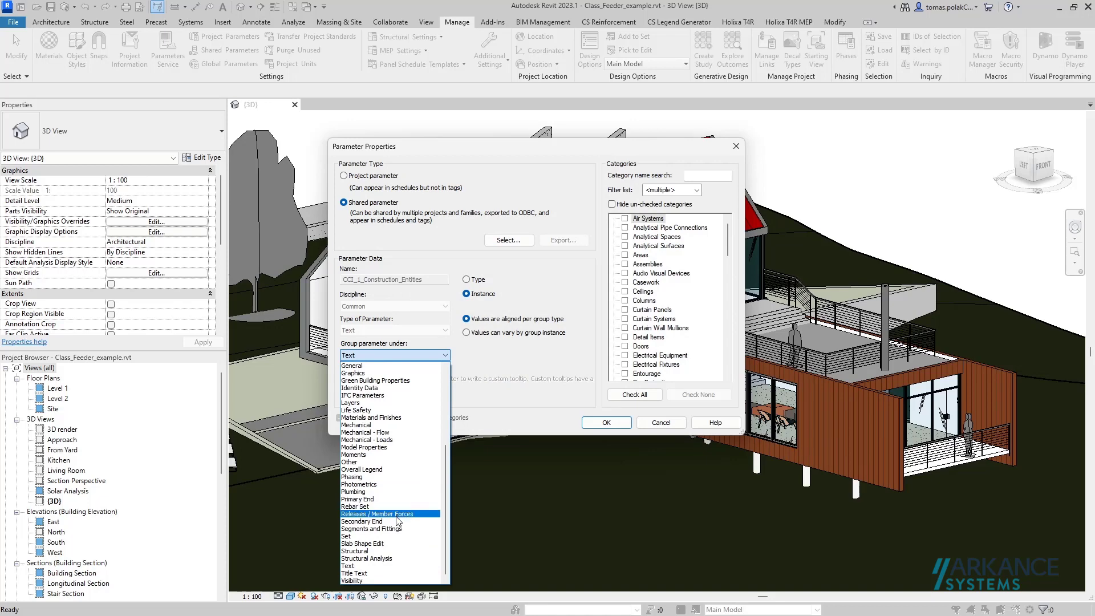
click(370, 387)
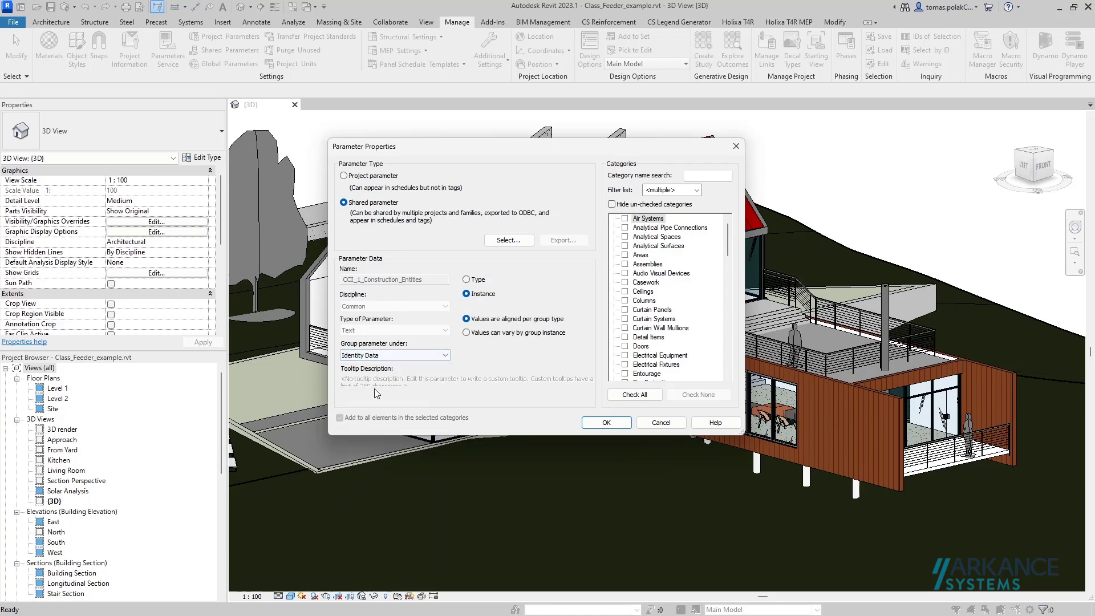
scroll(649, 288, down, 3)
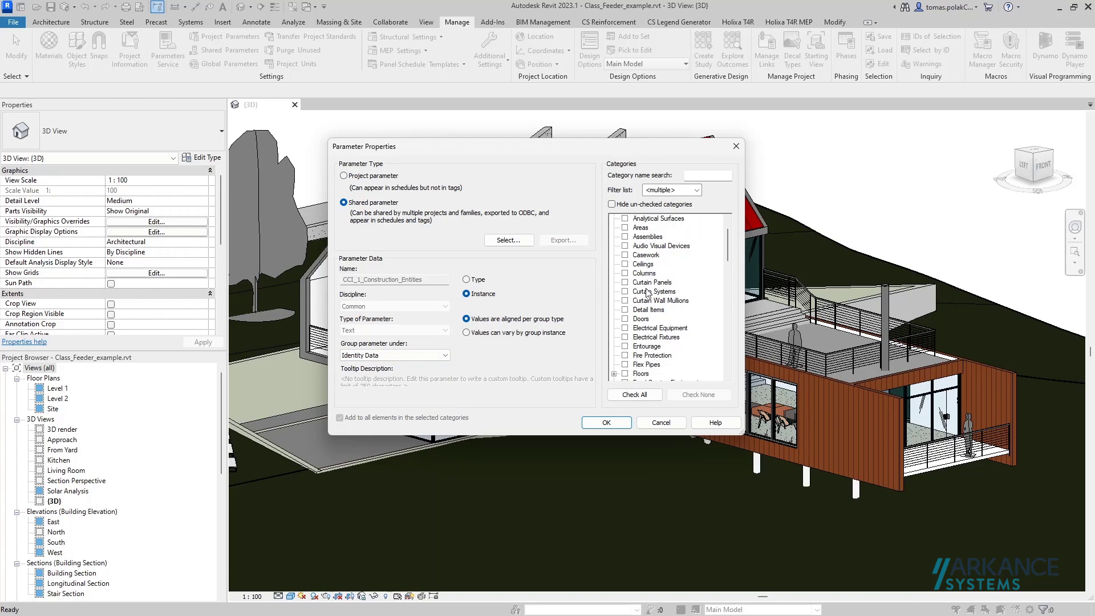
scroll(651, 295, down, 2)
scroll(656, 300, down, 1)
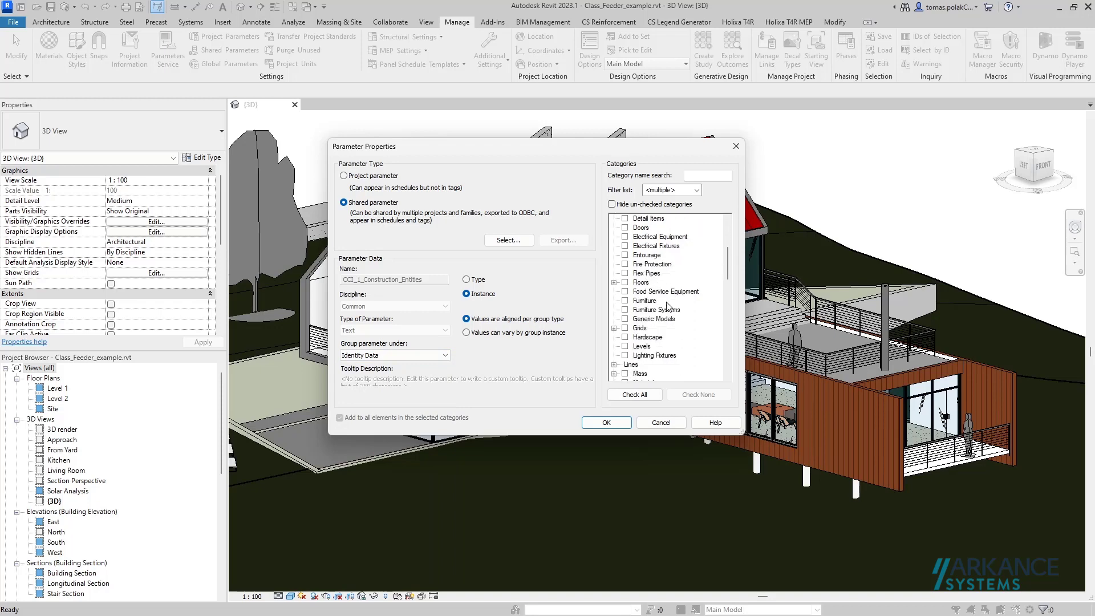
scroll(665, 305, down, 3)
scroll(668, 307, down, 3)
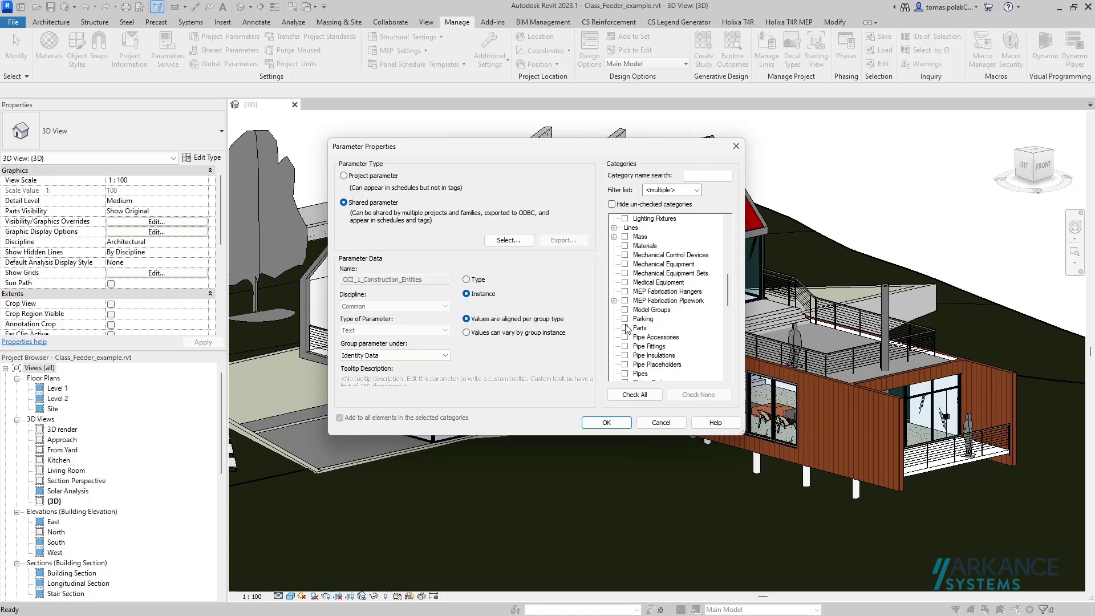
scroll(637, 346, down, 1)
scroll(637, 346, down, 2)
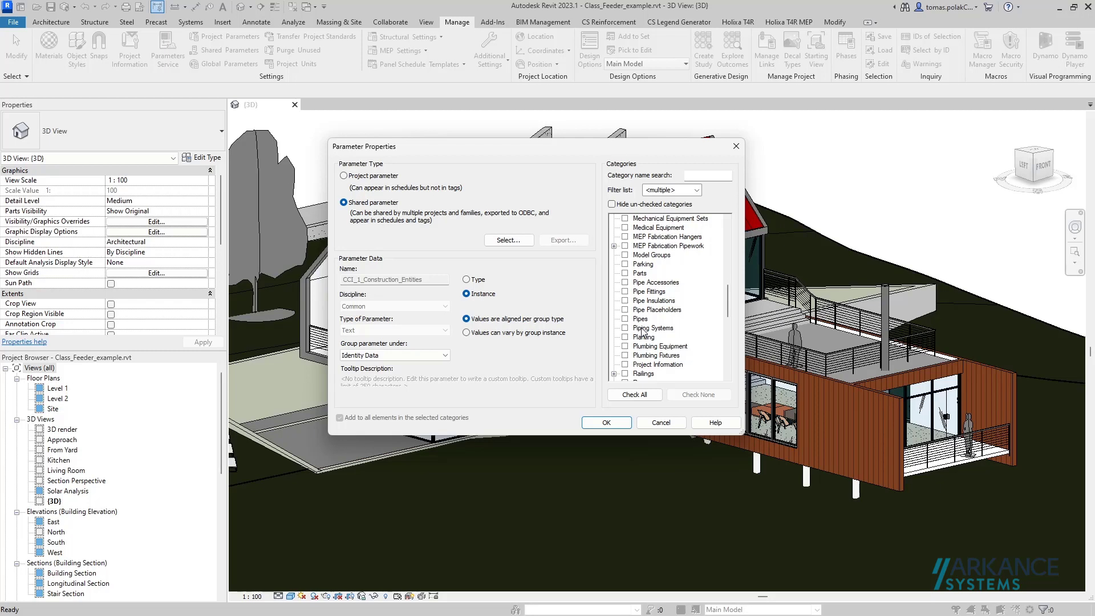
click(625, 365)
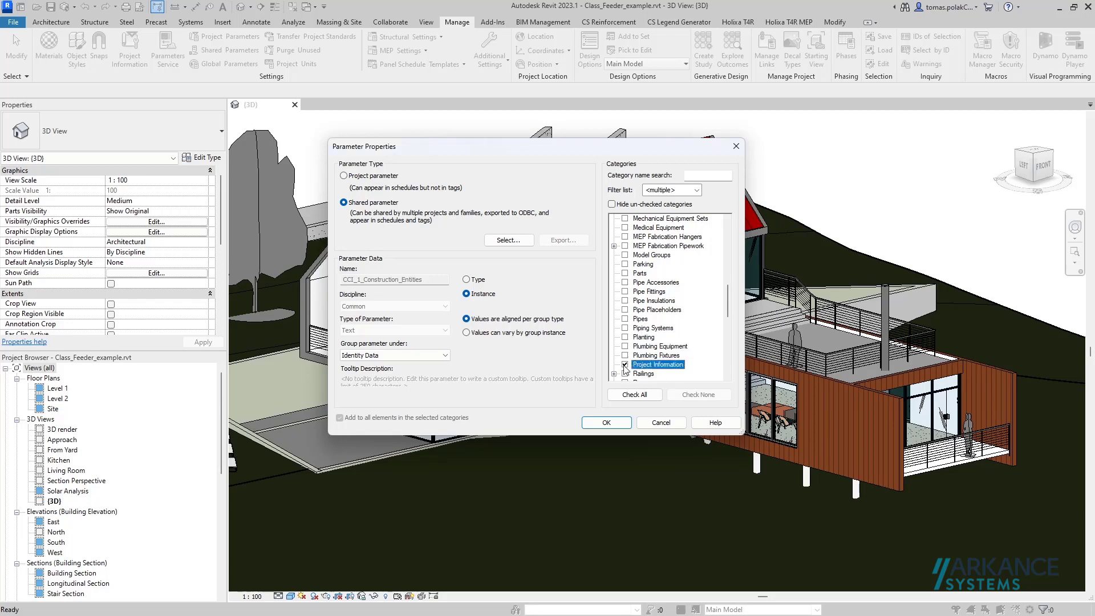
click(607, 423)
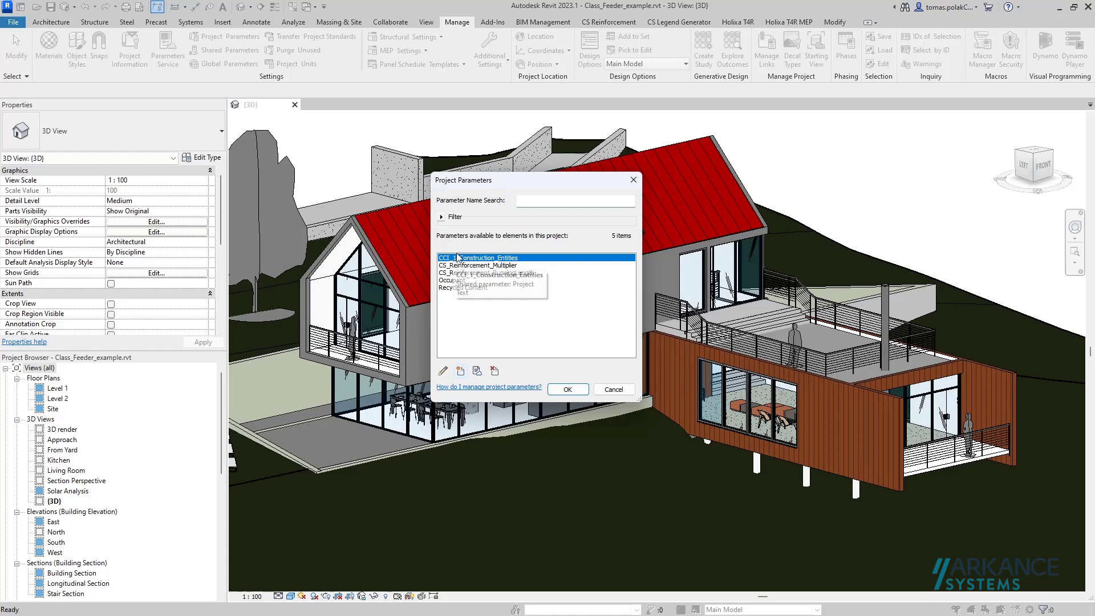
click(567, 390)
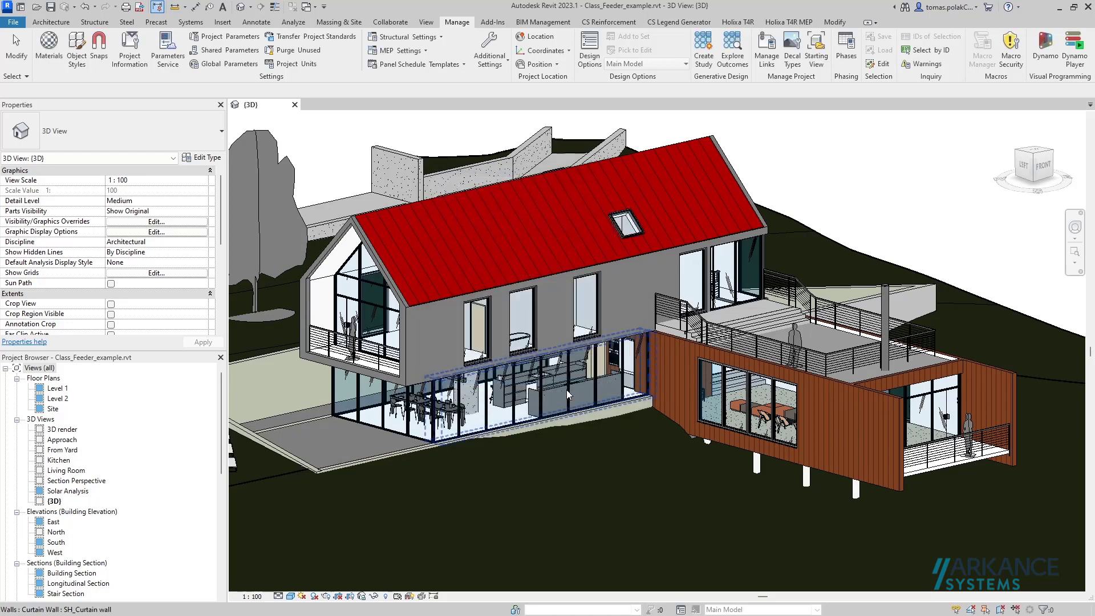
- In the Class Feeder settings, choose the CCI Classification System and set the classification table language to EN
click(541, 22)
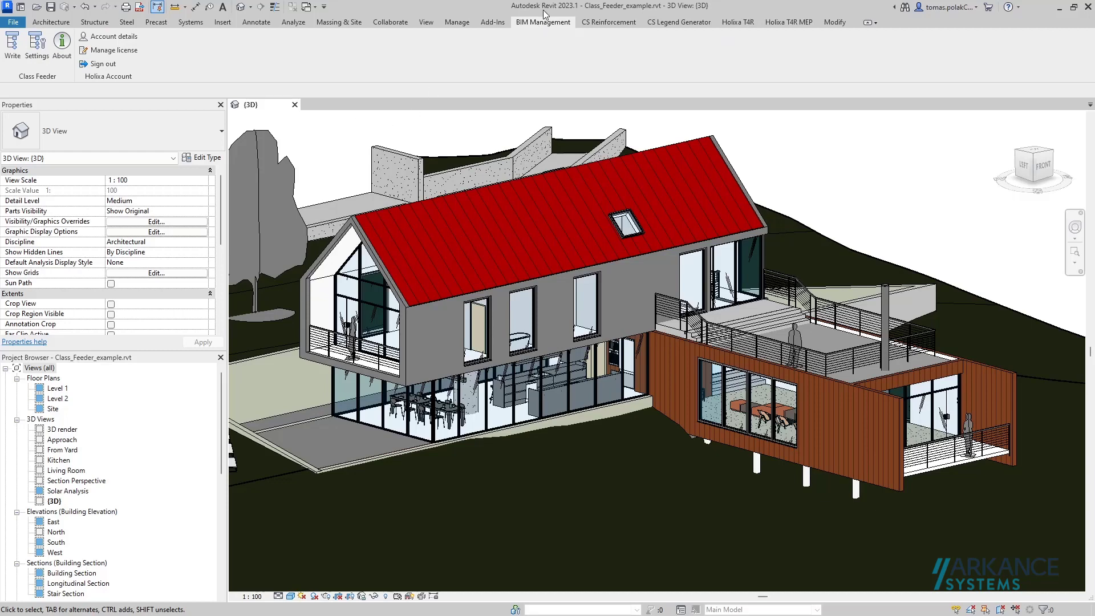
click(37, 44)
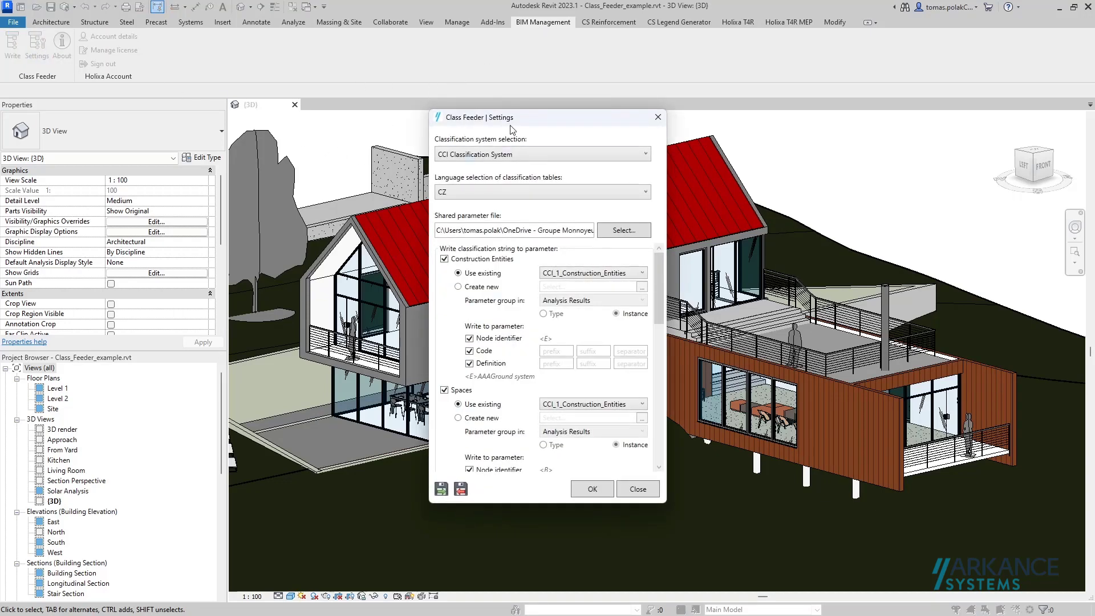
click(510, 154)
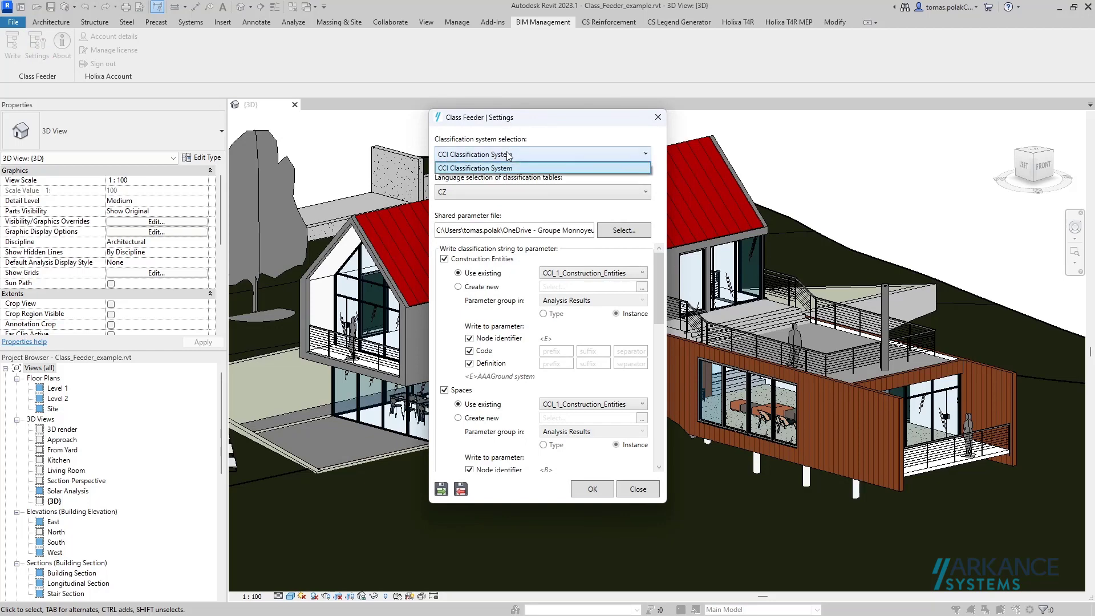
click(468, 170)
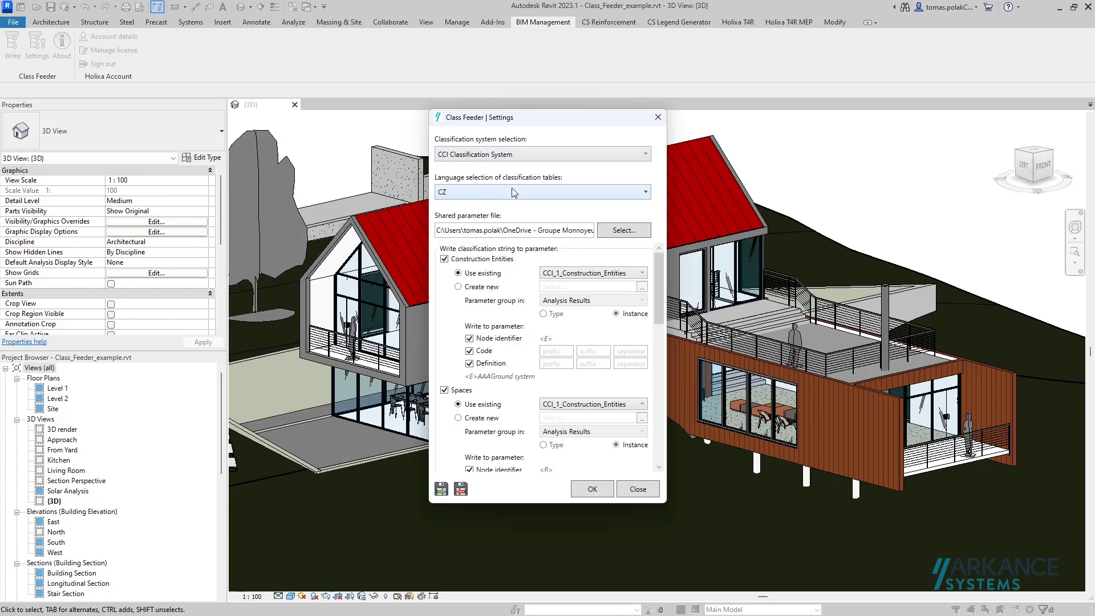
click(495, 192)
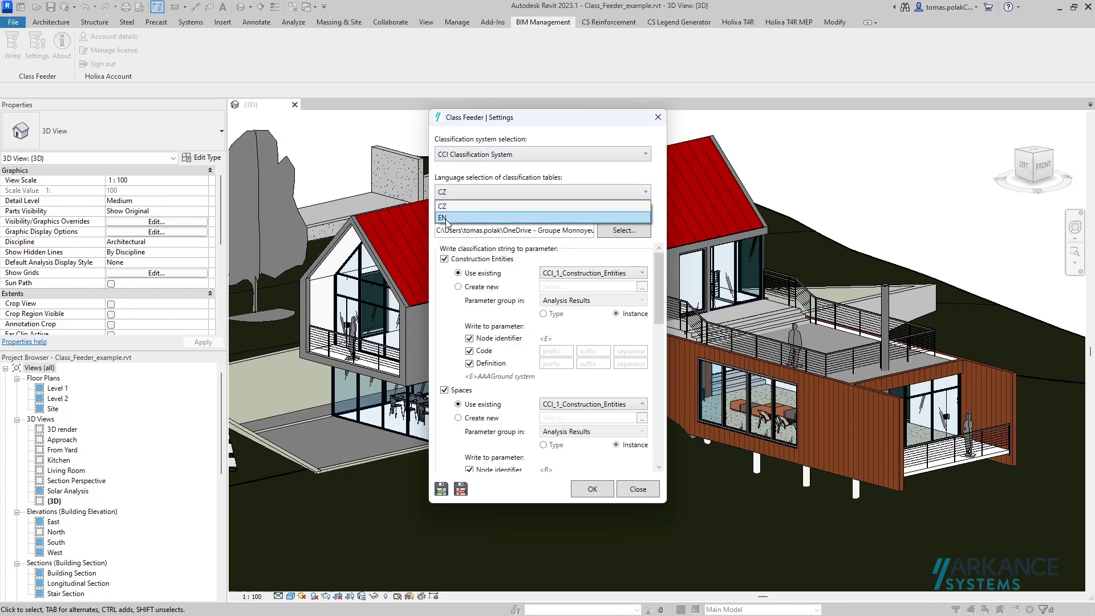
click(448, 219)
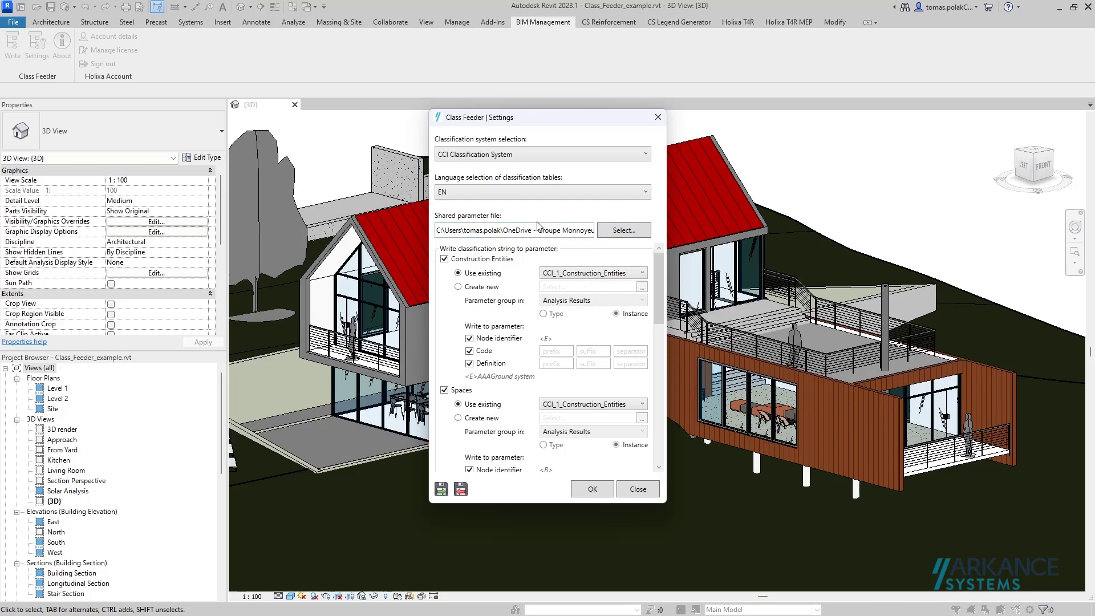
- Have the Construction Entities classification use the existing CCI_1_Construction_Entities parameter
scroll(569, 382, down, 1)
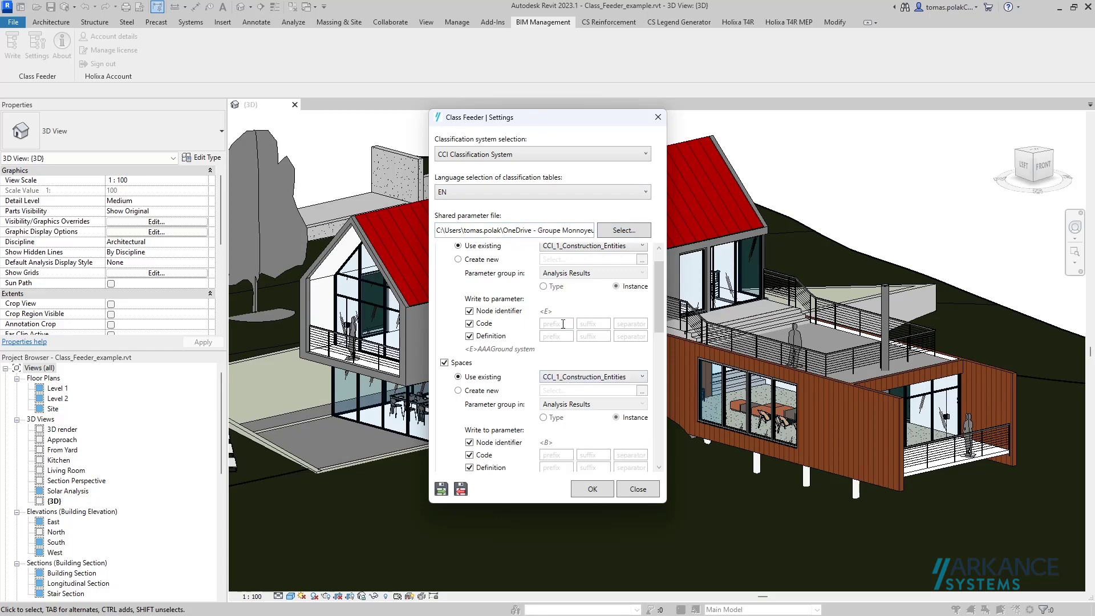
scroll(569, 288, up, 1)
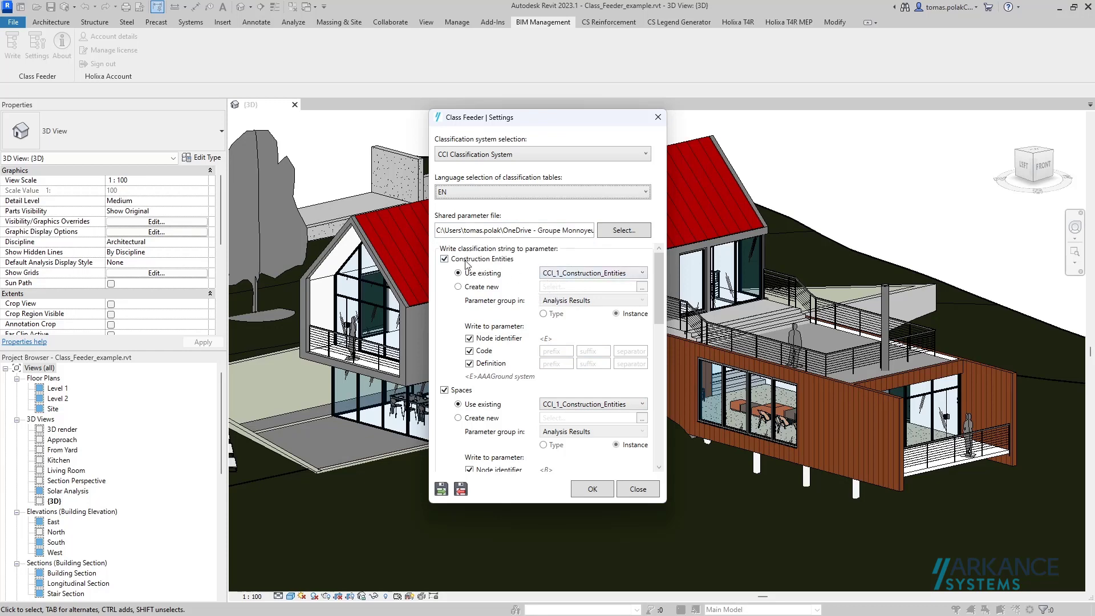
click(588, 275)
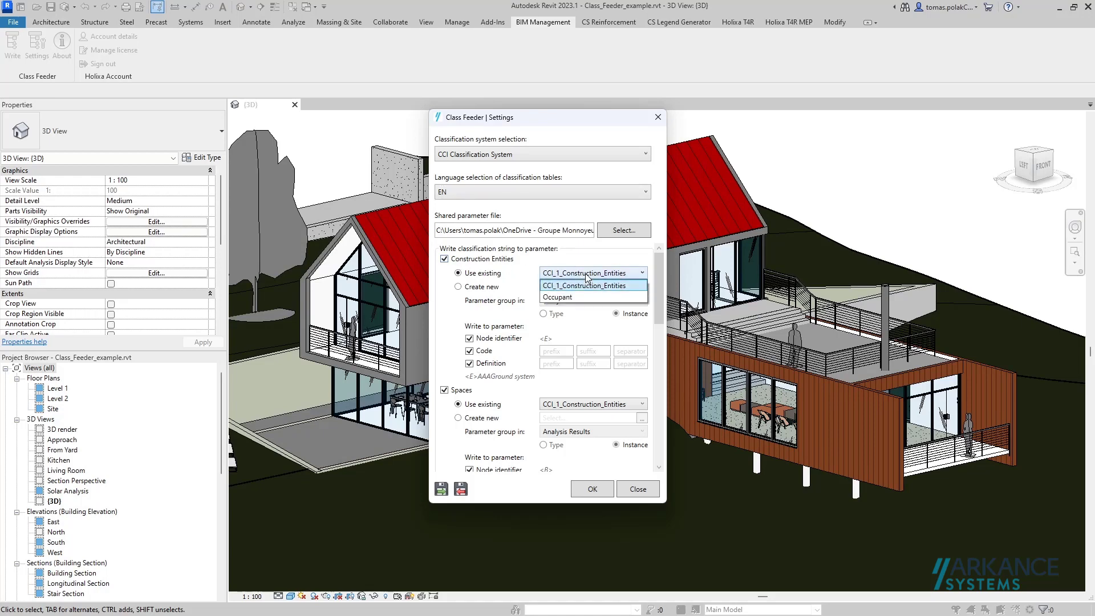
click(529, 281)
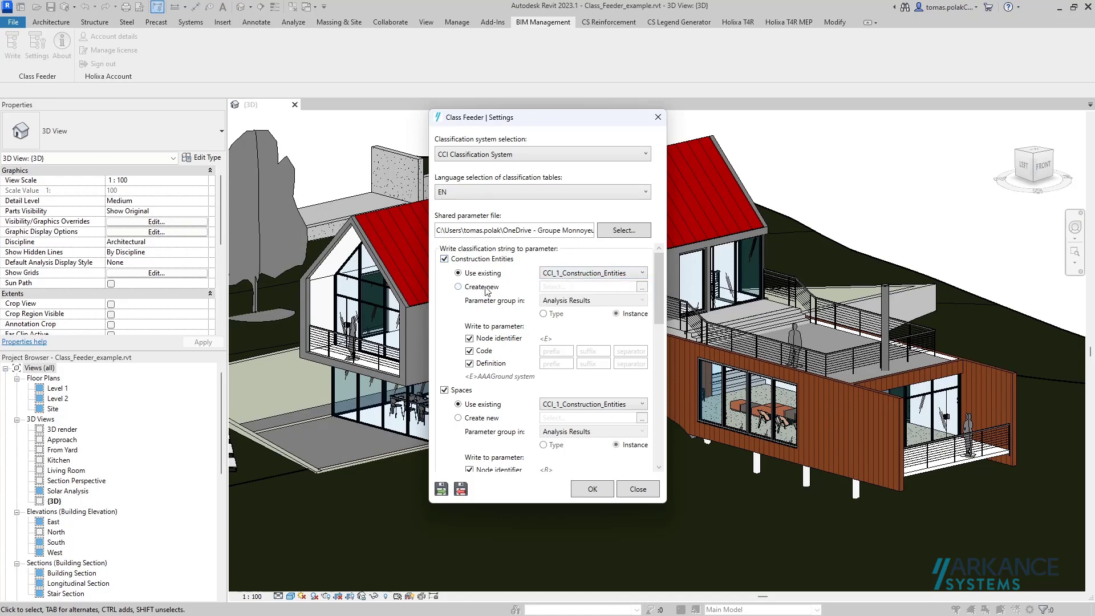
click(598, 271)
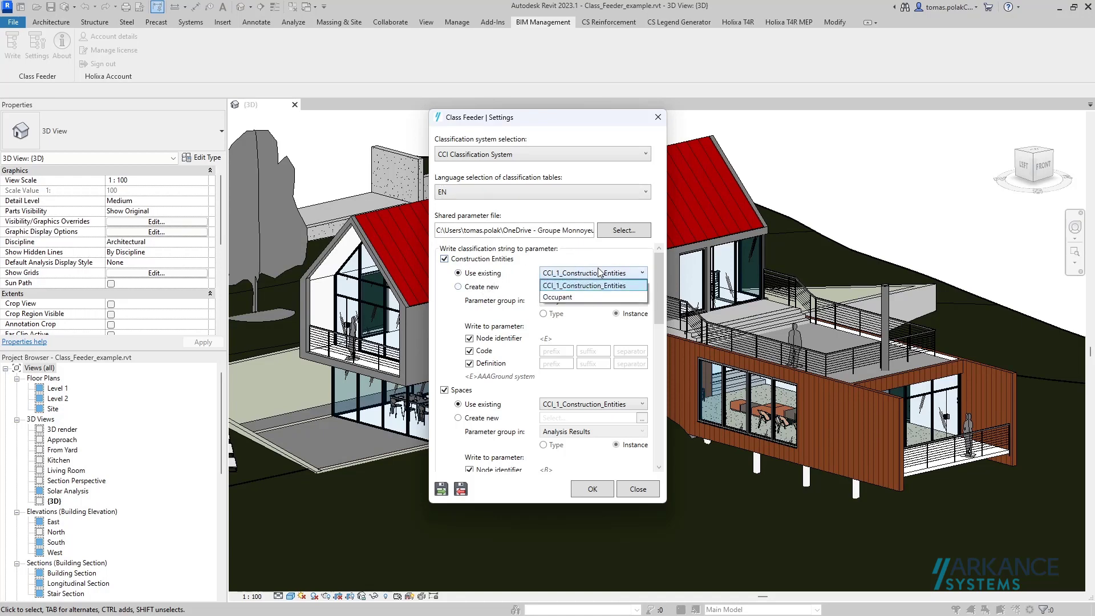
click(557, 287)
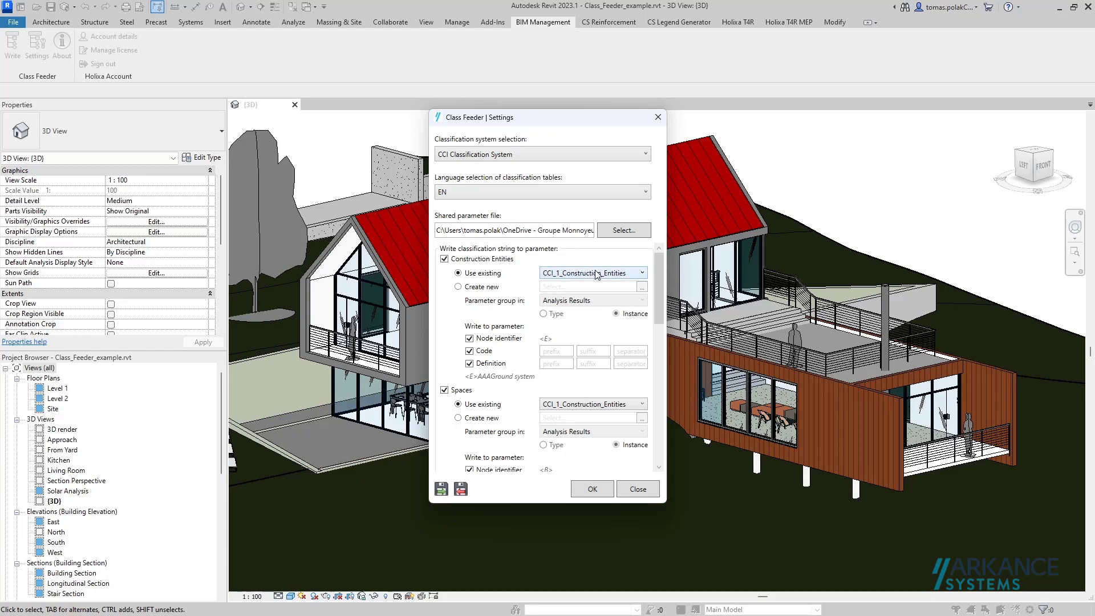
click(627, 317)
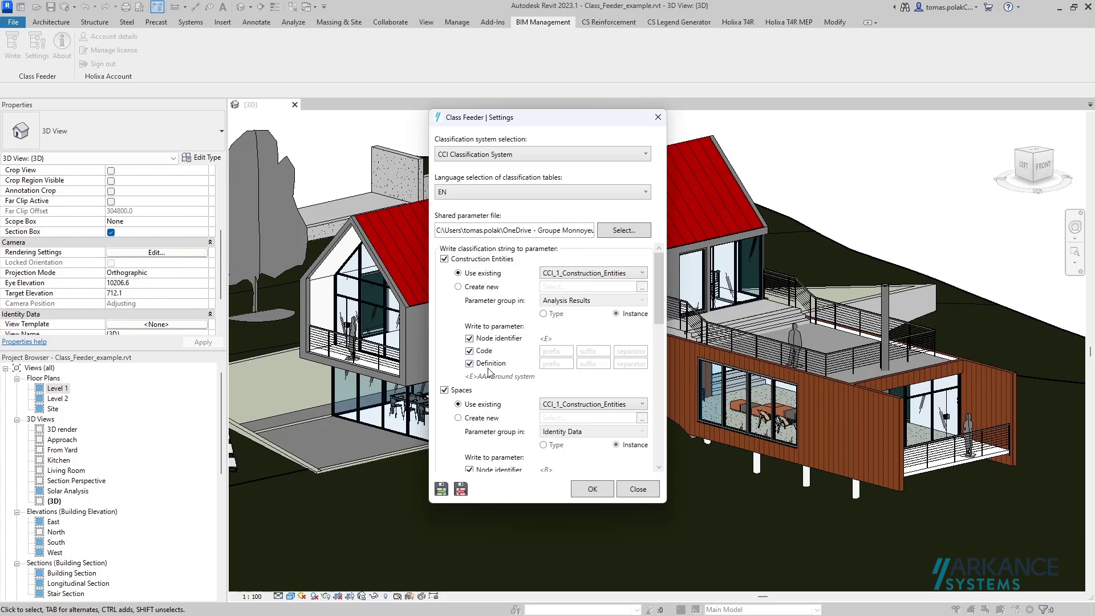
- Exclude the node identifier and definition from the Construction Entities string so that only the code is written
click(470, 339)
click(471, 364)
key(ctrl)
key(ctrl)
- Have the Spaces classification create a new parameter, using CCI_2_Spaces from the CCI_ENG shared parameter group
scroll(493, 382, down, 2)
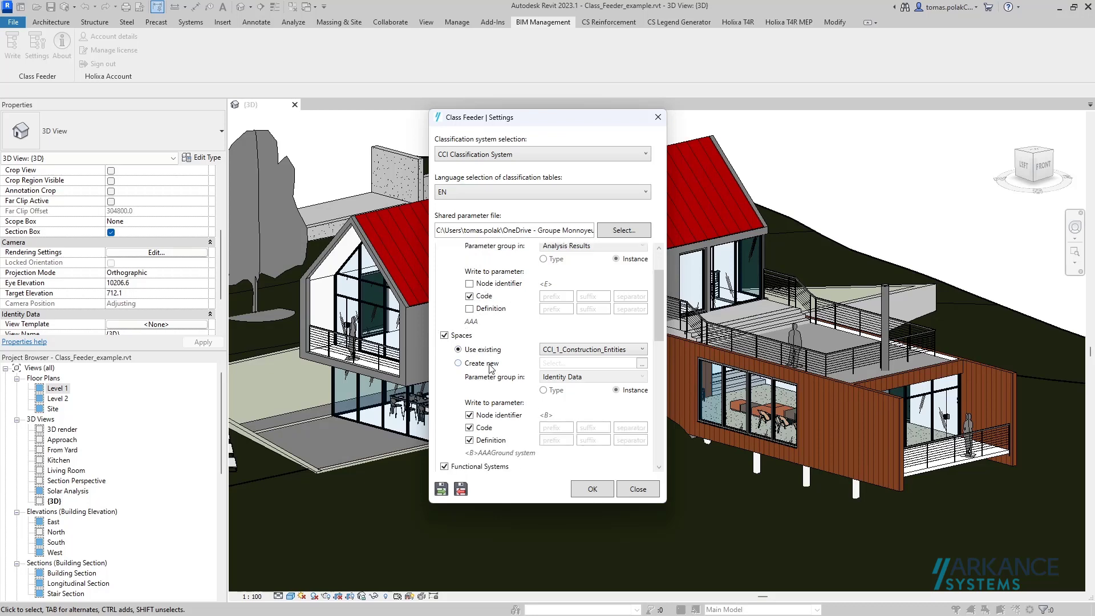
click(580, 350)
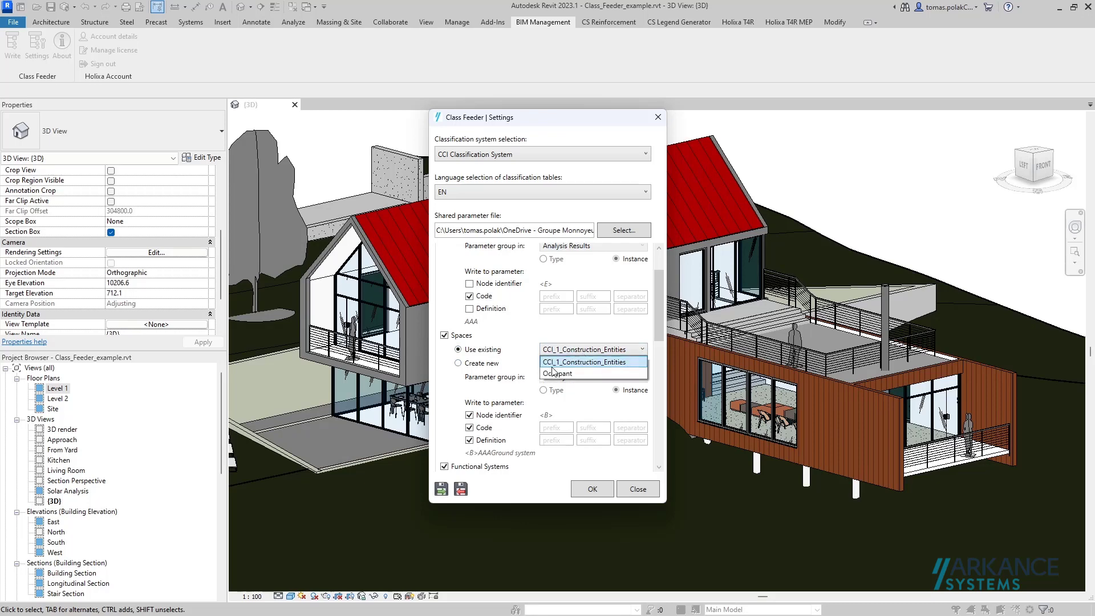
click(555, 364)
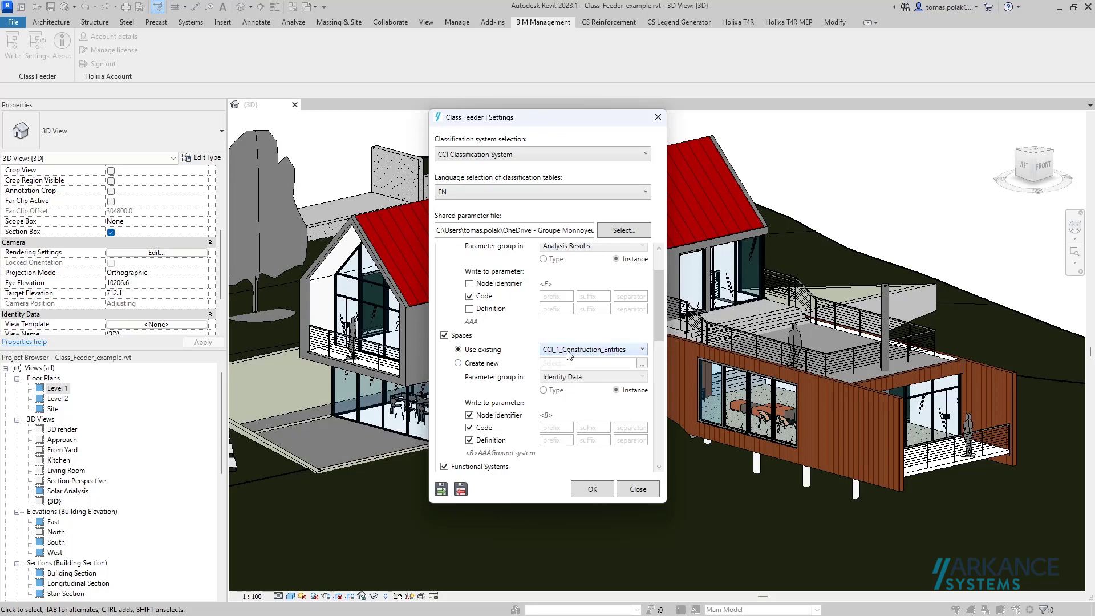
click(458, 363)
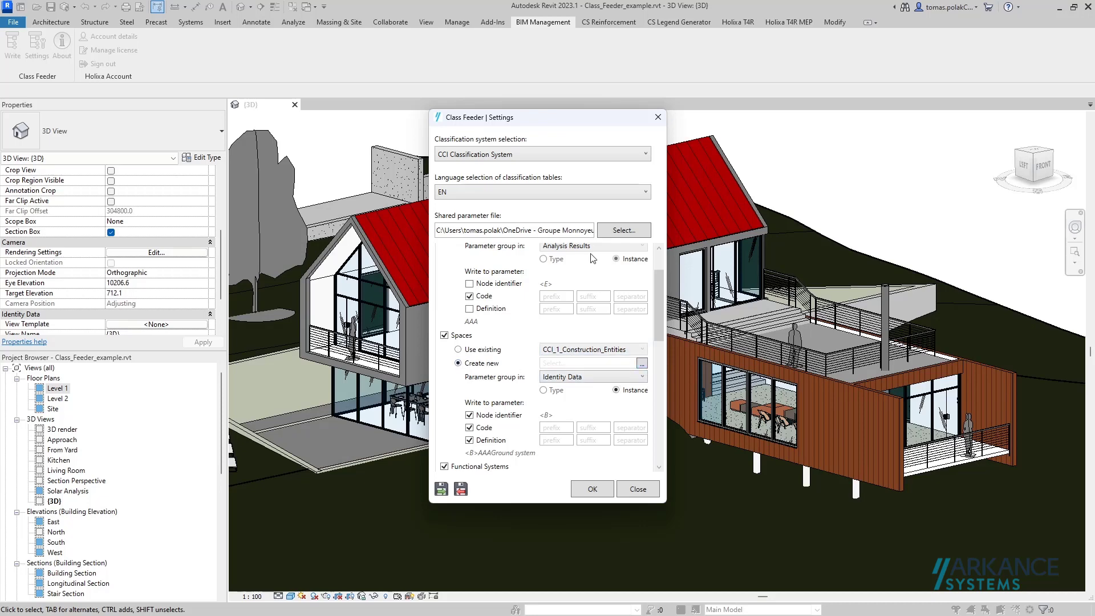
click(642, 363)
click(529, 250)
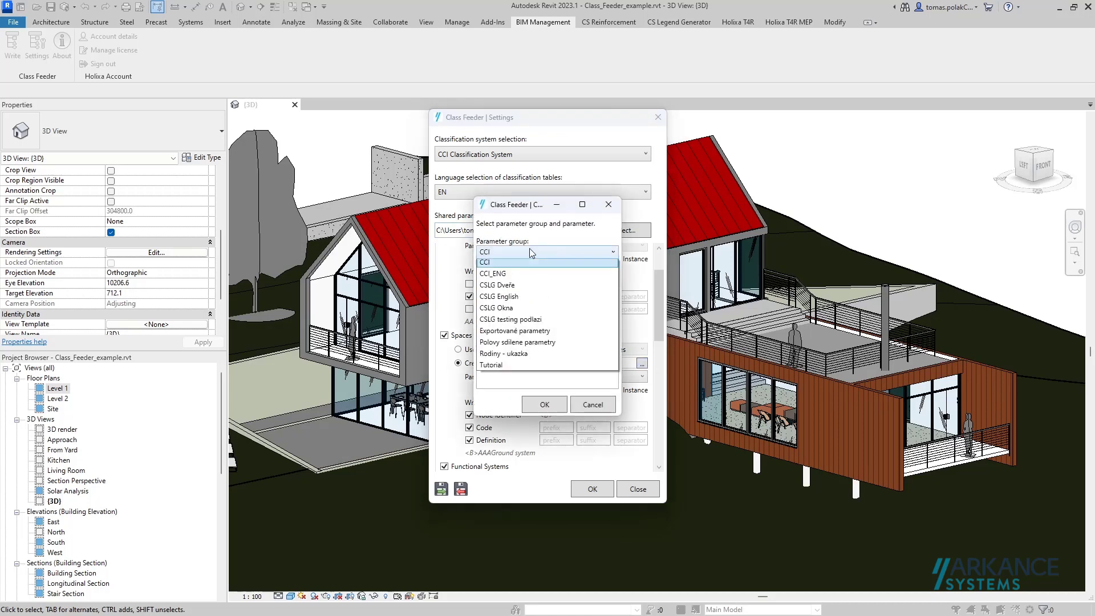
click(514, 274)
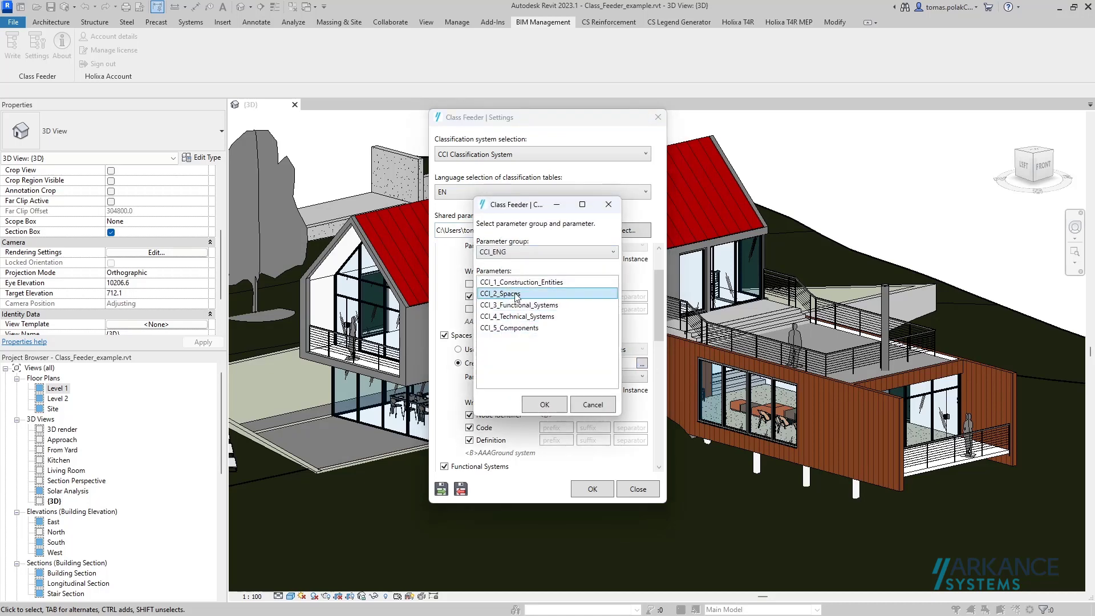
click(517, 295)
click(549, 406)
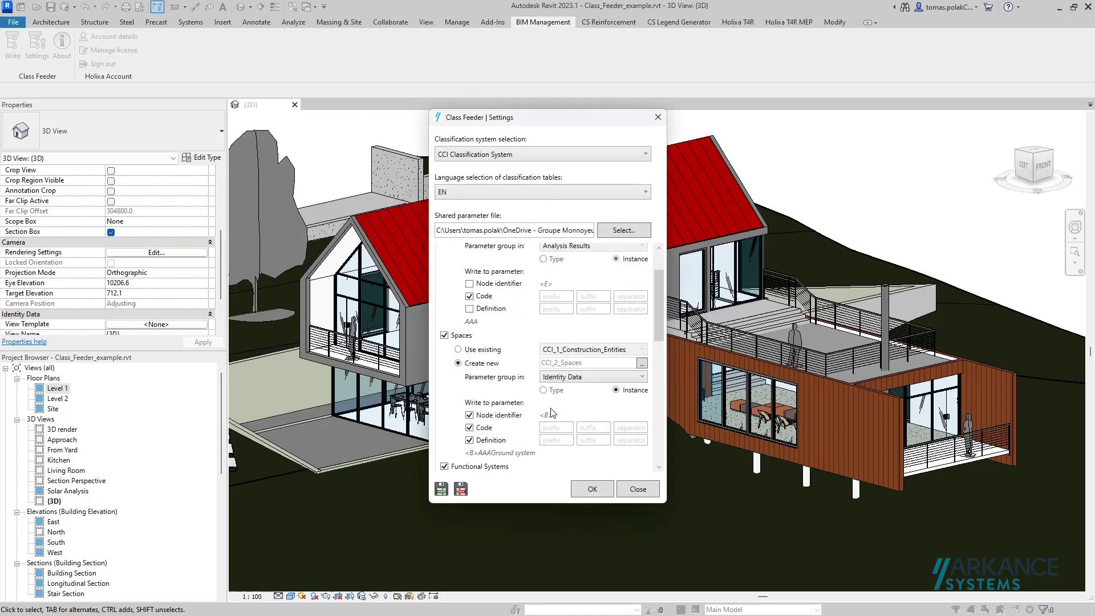
- Group the Spaces parameter under Identity Data and exclude the node identifier and definition so that only the code is written
click(562, 377)
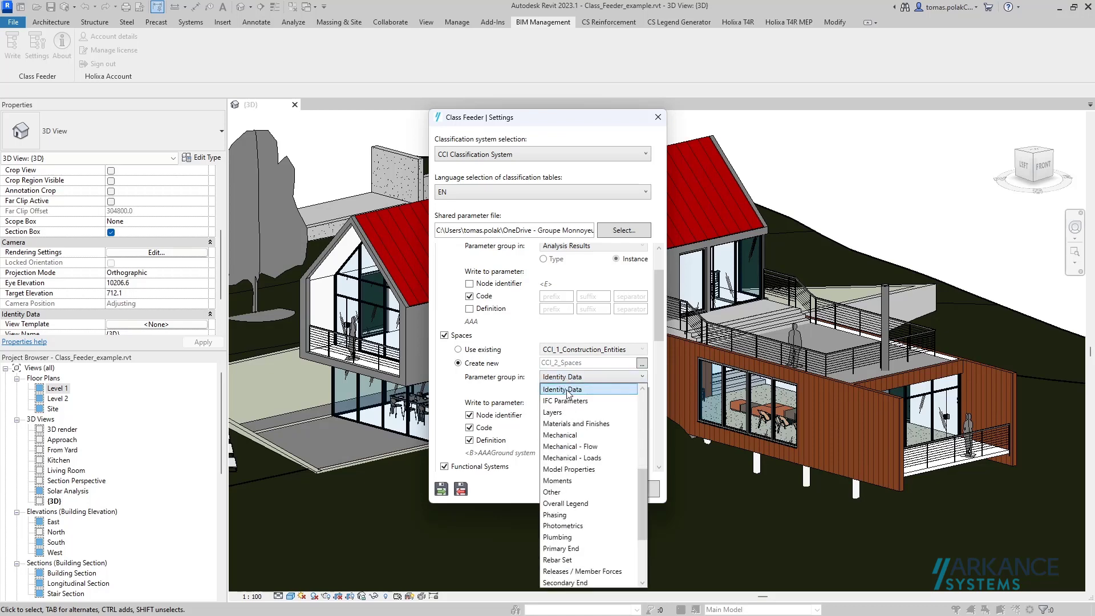
click(565, 388)
scroll(562, 381, down, 2)
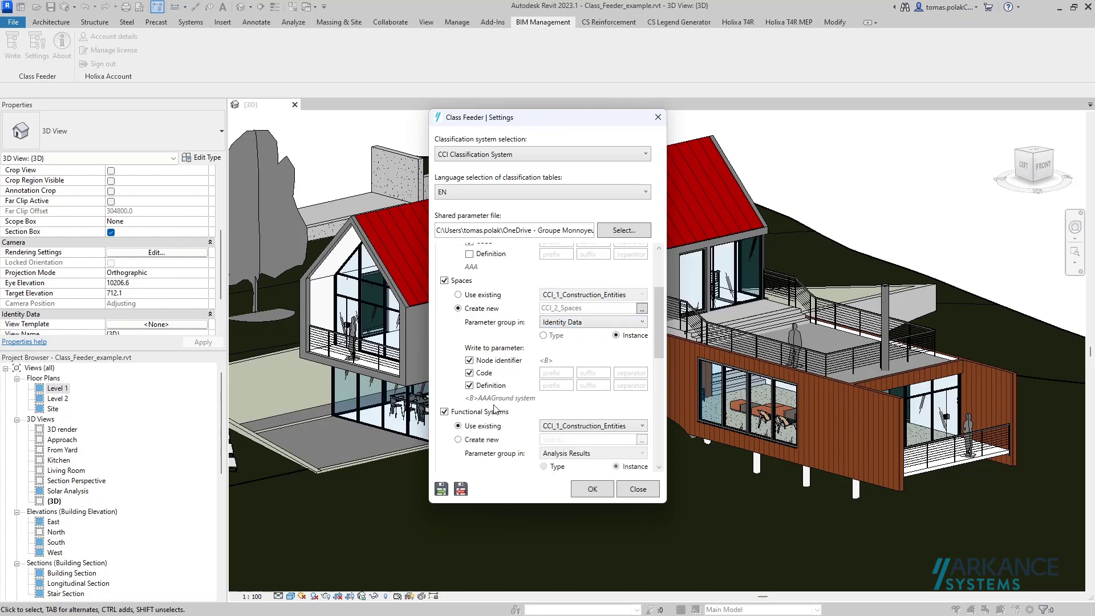
click(484, 364)
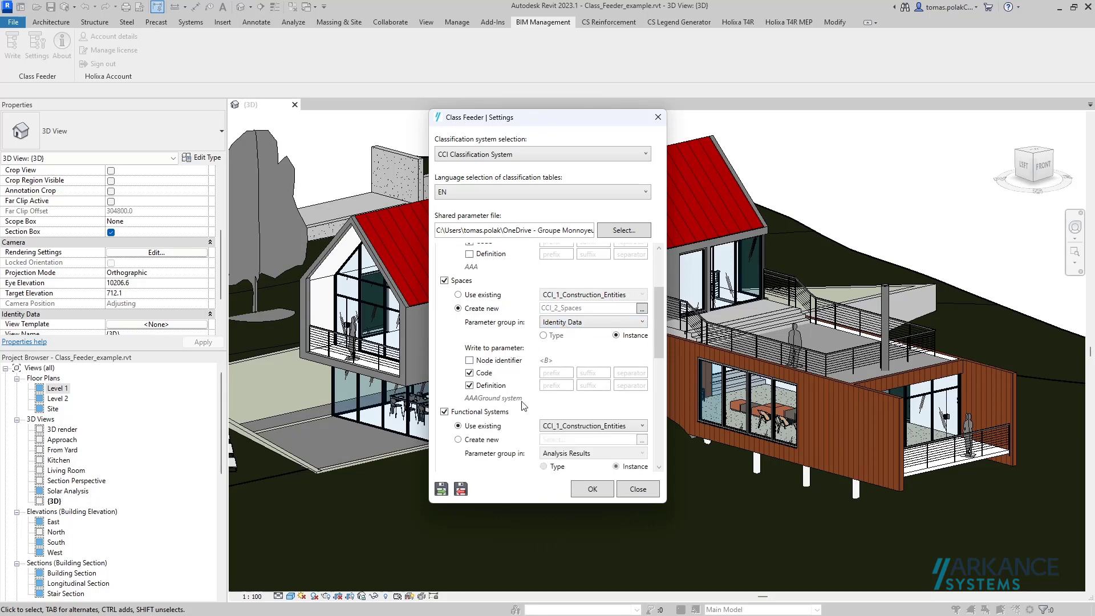
click(479, 386)
- Have Functional Systems create the new parameter CCI_3_Functional_Systems from the CCI_ENG group and write only the code, without node identifier and definition
scroll(484, 388, down, 4)
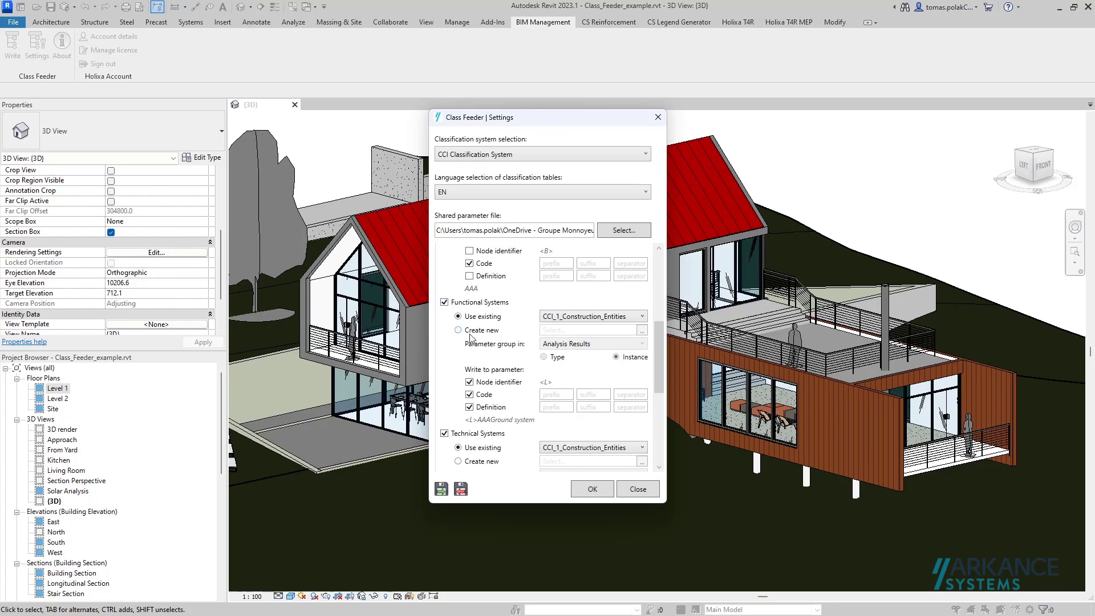
click(472, 331)
click(642, 331)
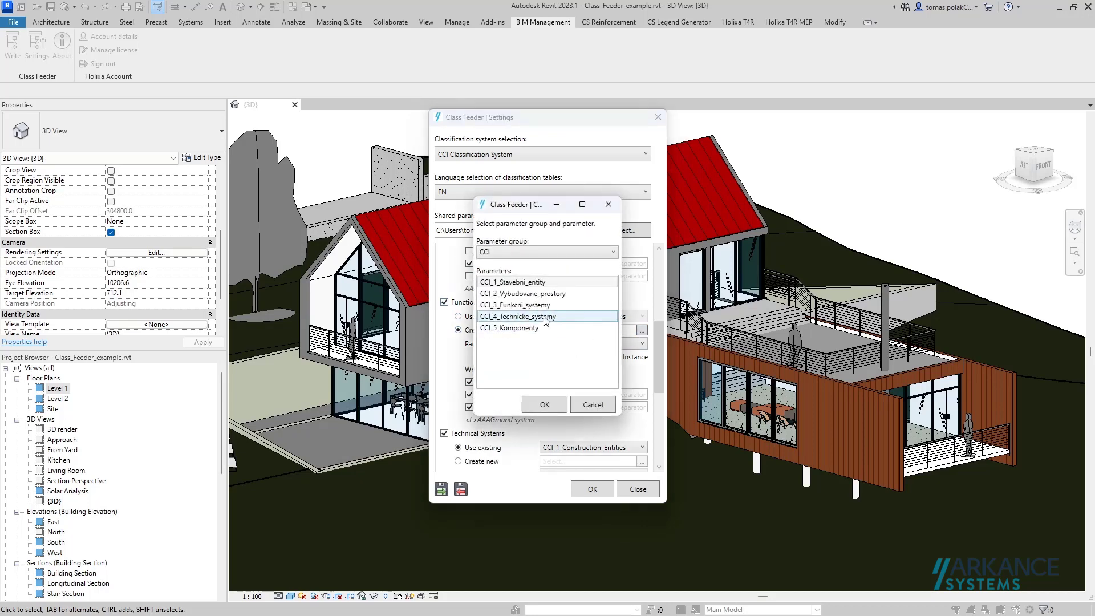
click(519, 253)
click(512, 278)
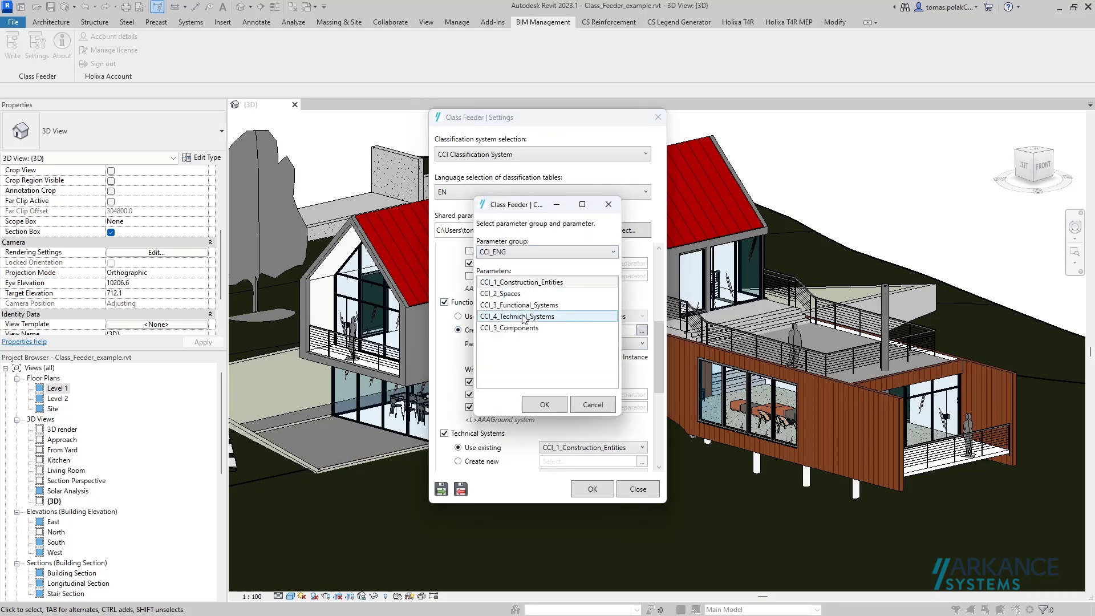
click(524, 307)
click(545, 405)
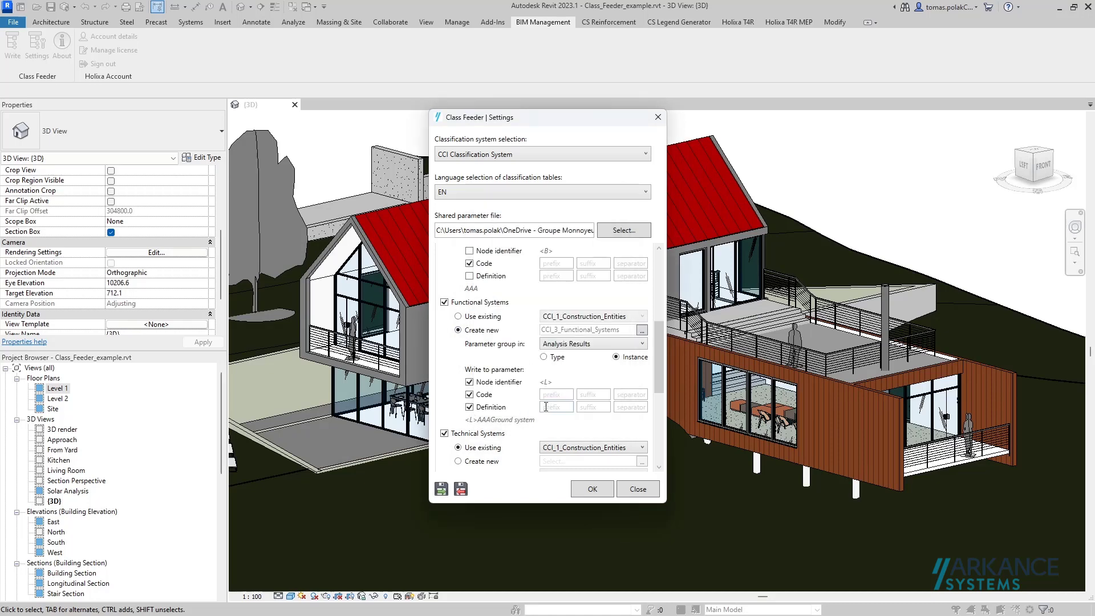
click(501, 382)
click(485, 407)
- Have the Technical Systems classification create a new parameter, using CCI_4_Technical_Systems from the CCI_ENG shared parameter group
scroll(526, 440, down, 2)
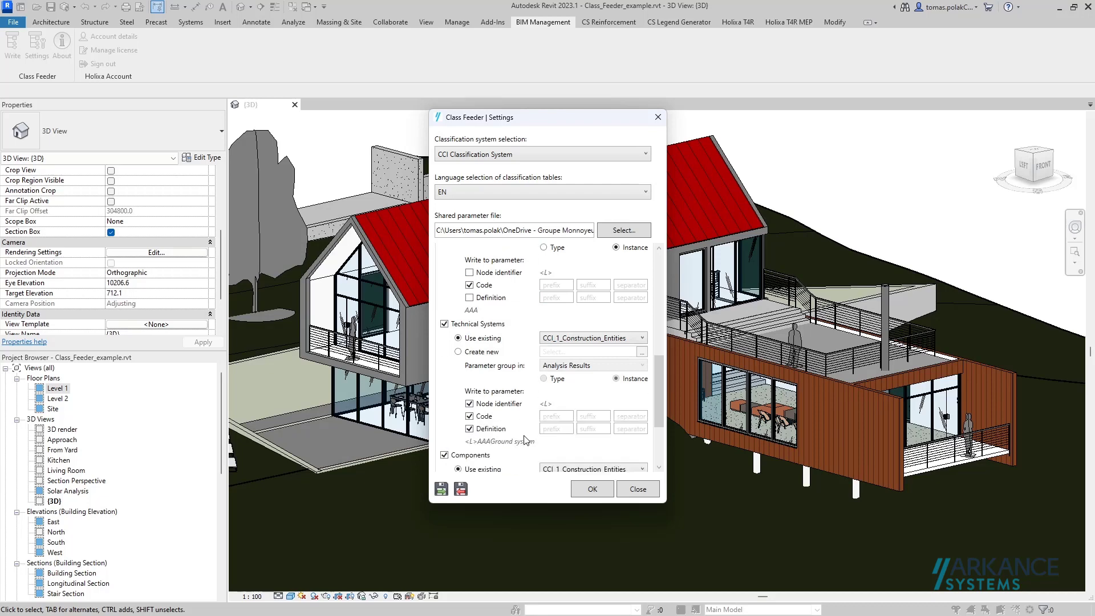
click(458, 351)
click(642, 352)
click(548, 252)
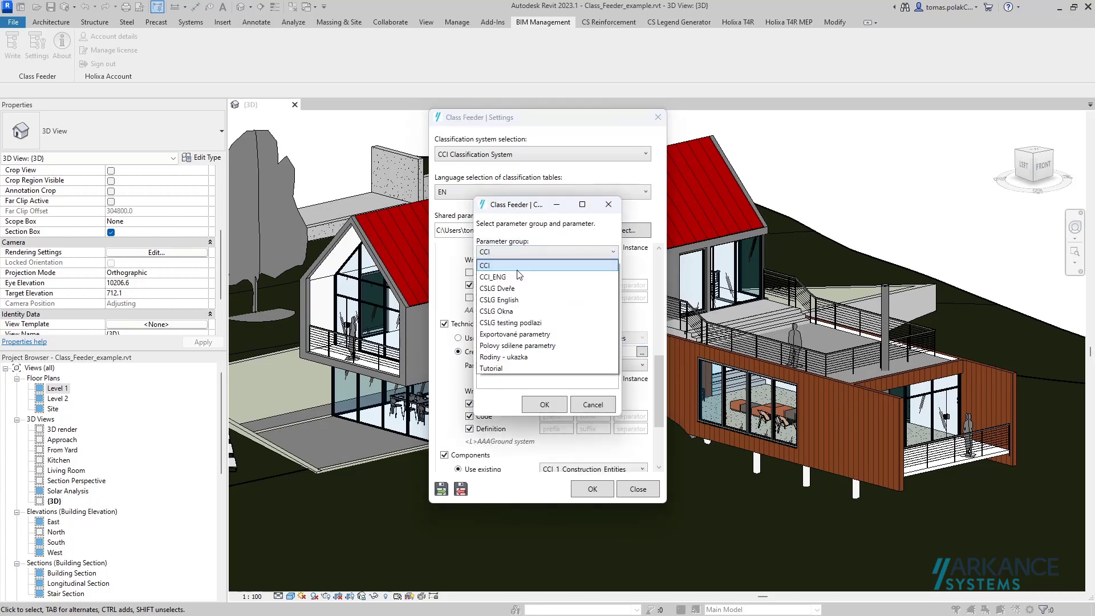
click(513, 266)
click(508, 316)
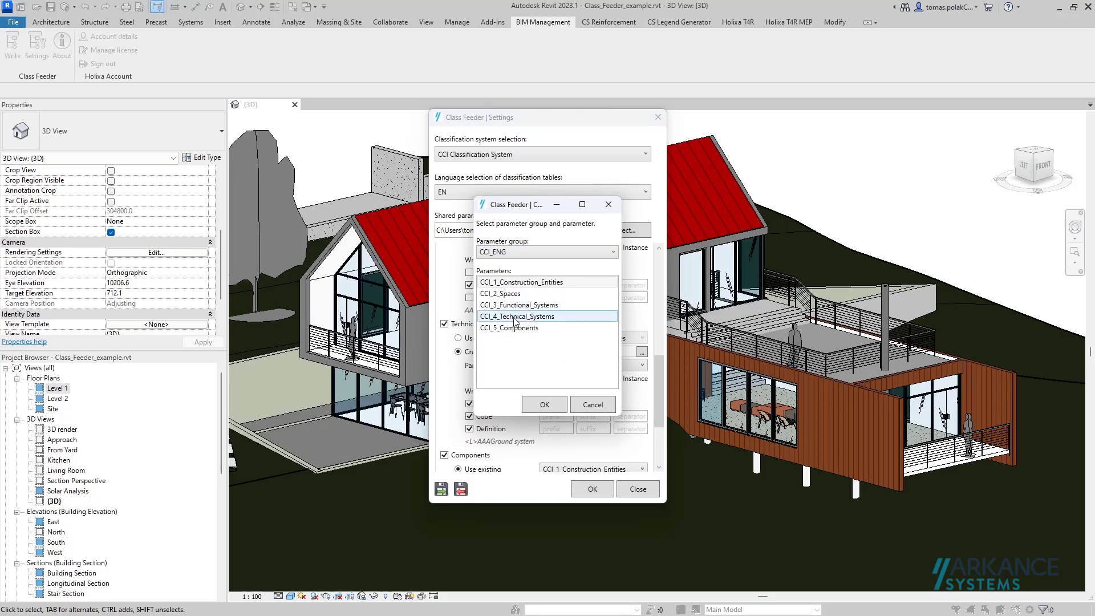
click(544, 404)
- Group the new Functional Systems parameter under Identity Data
scroll(599, 298, up, 1)
scroll(599, 298, up, 1)
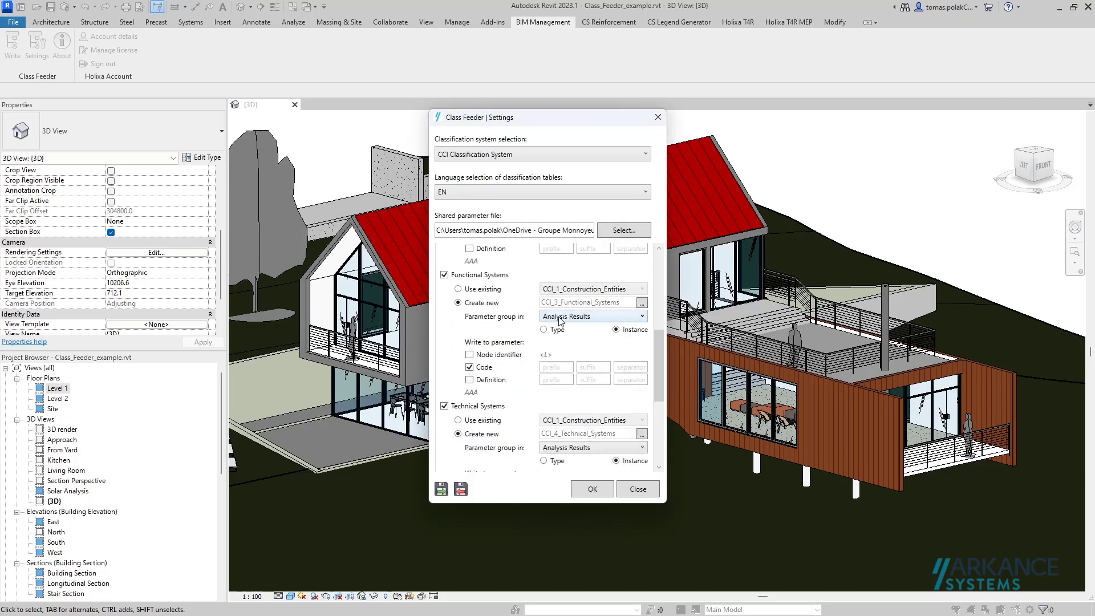
click(591, 318)
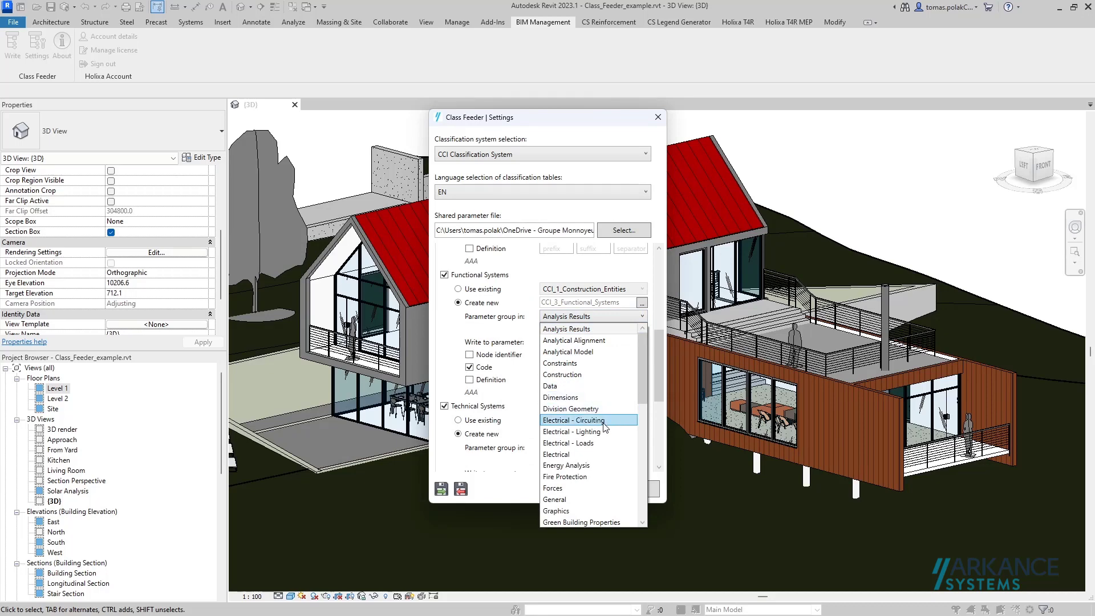
scroll(605, 427, down, 1)
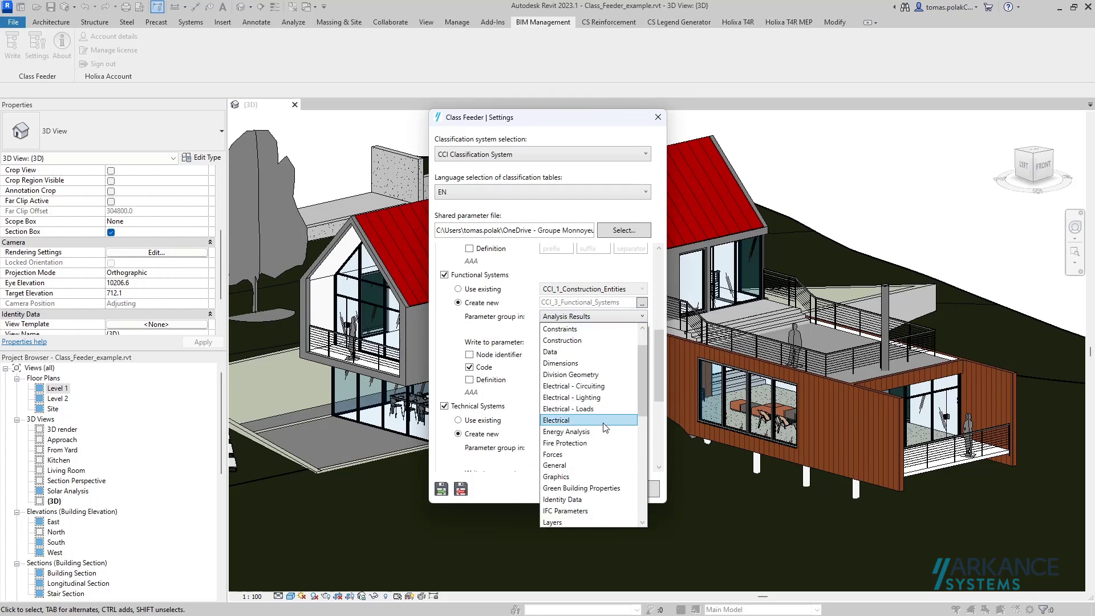
click(569, 491)
click(579, 318)
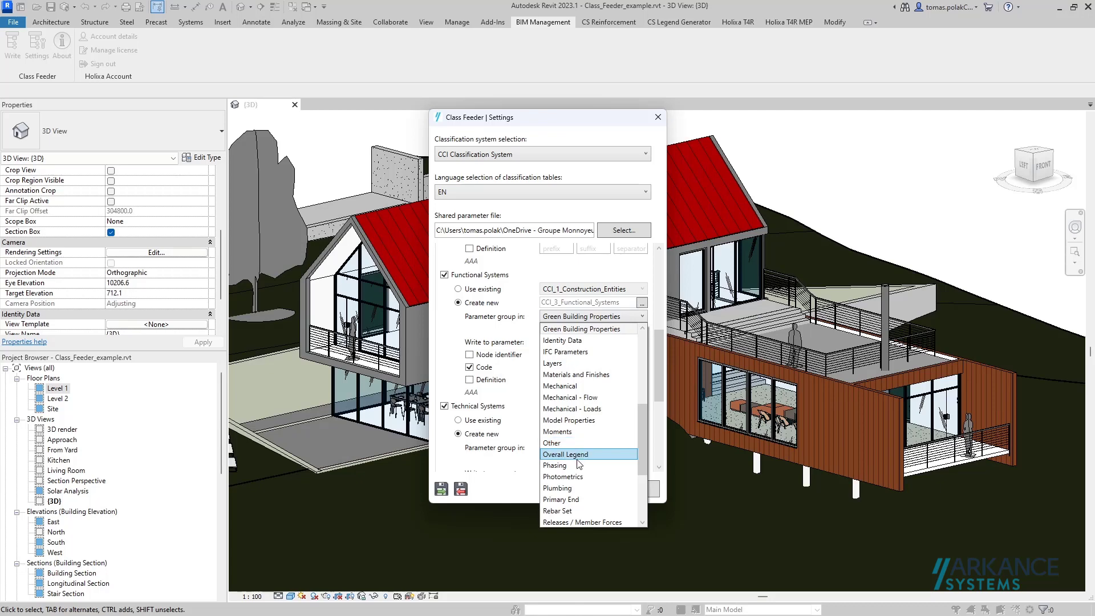
click(563, 340)
- Group the new Technical Systems parameter under Identity Data
scroll(567, 427, down, 1)
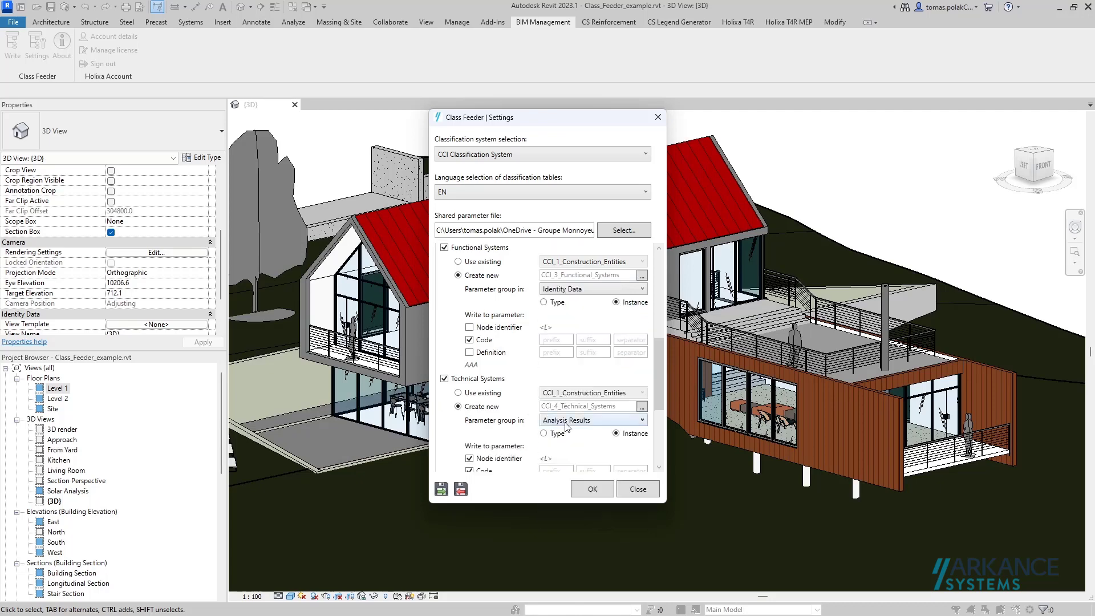
scroll(567, 427, down, 1)
click(575, 393)
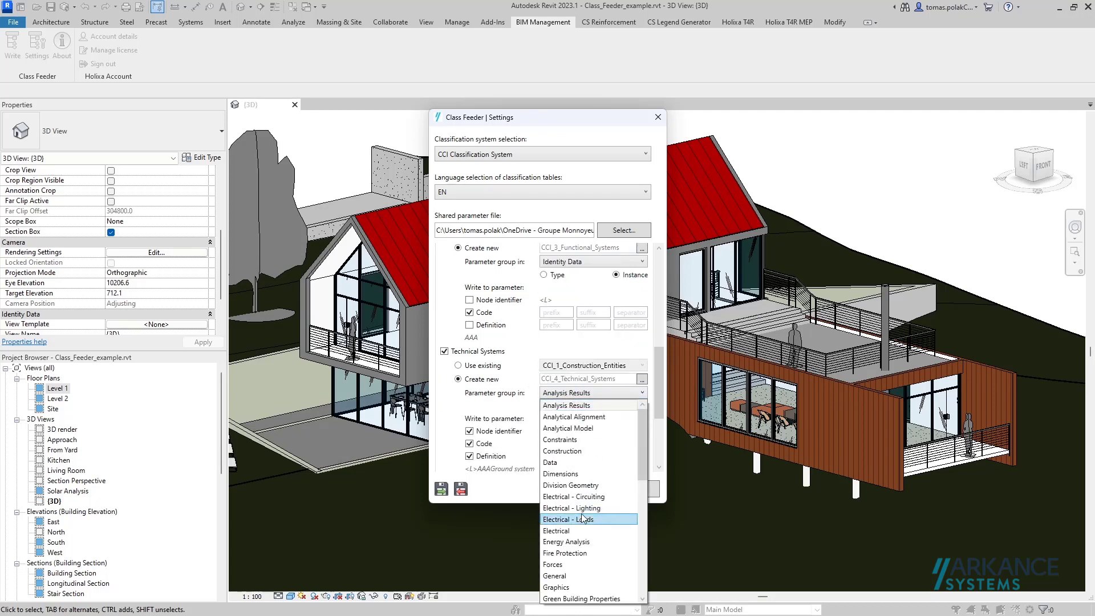
scroll(573, 519, down, 1)
click(573, 576)
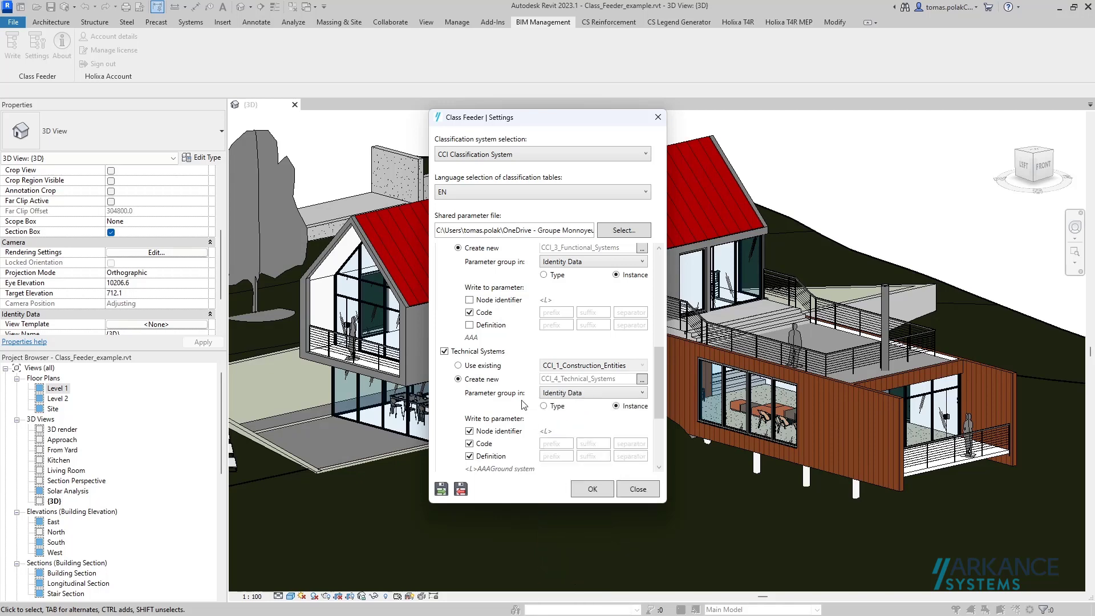
- Exclude the node identifier and definition from the Technical Systems string so that only the code is written
scroll(525, 405, down, 1)
scroll(577, 394, down, 2)
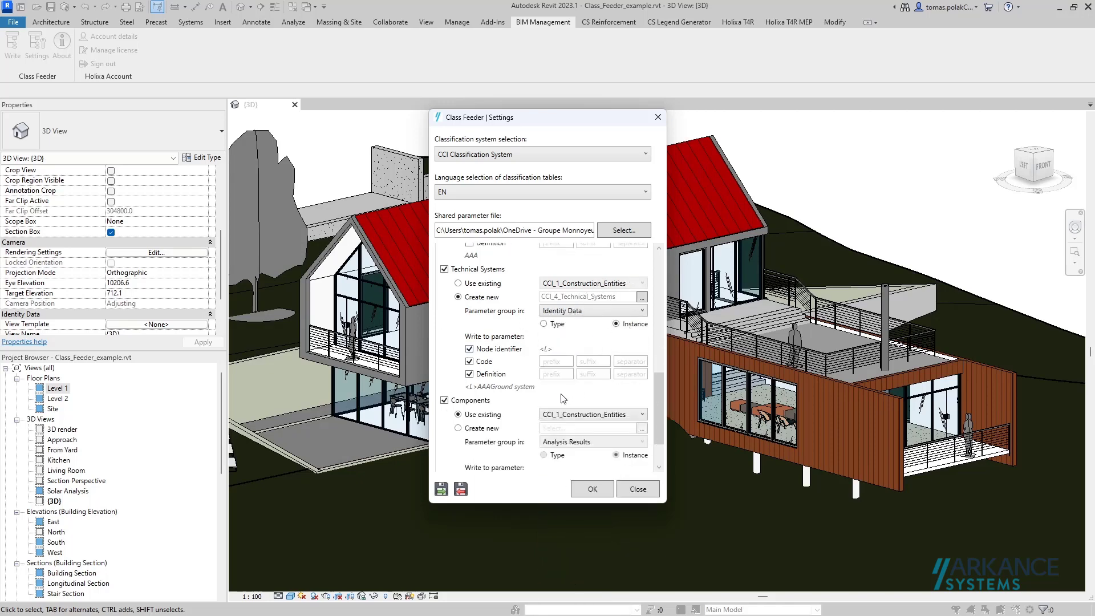
click(469, 348)
click(469, 373)
- Have the Components classification create a new parameter, using CCI_5_Components from the CCI_ENG shared parameter group
scroll(507, 435, down, 2)
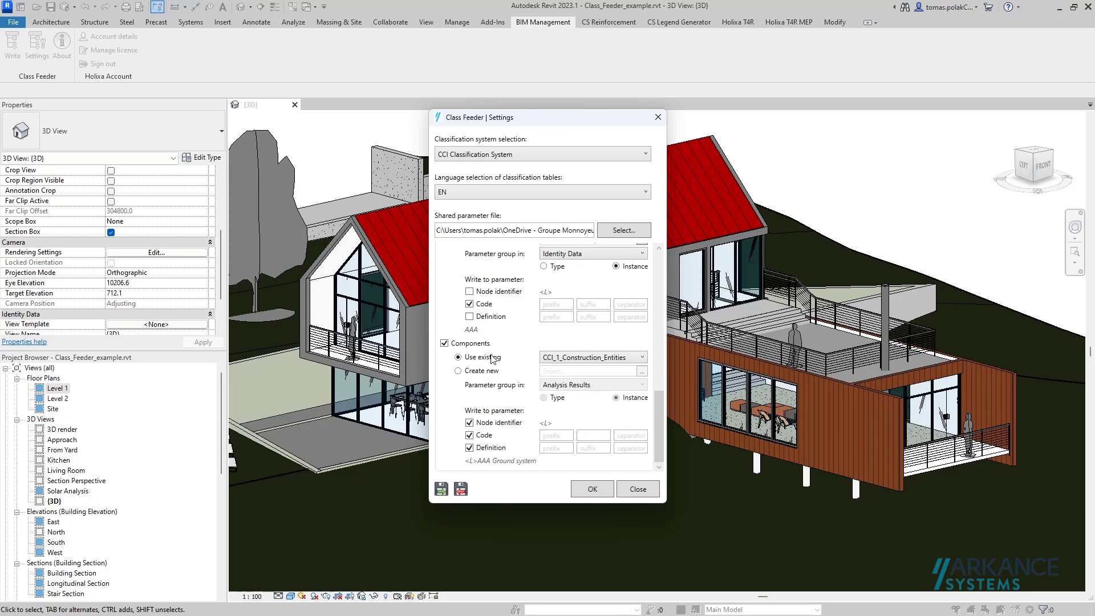
click(484, 371)
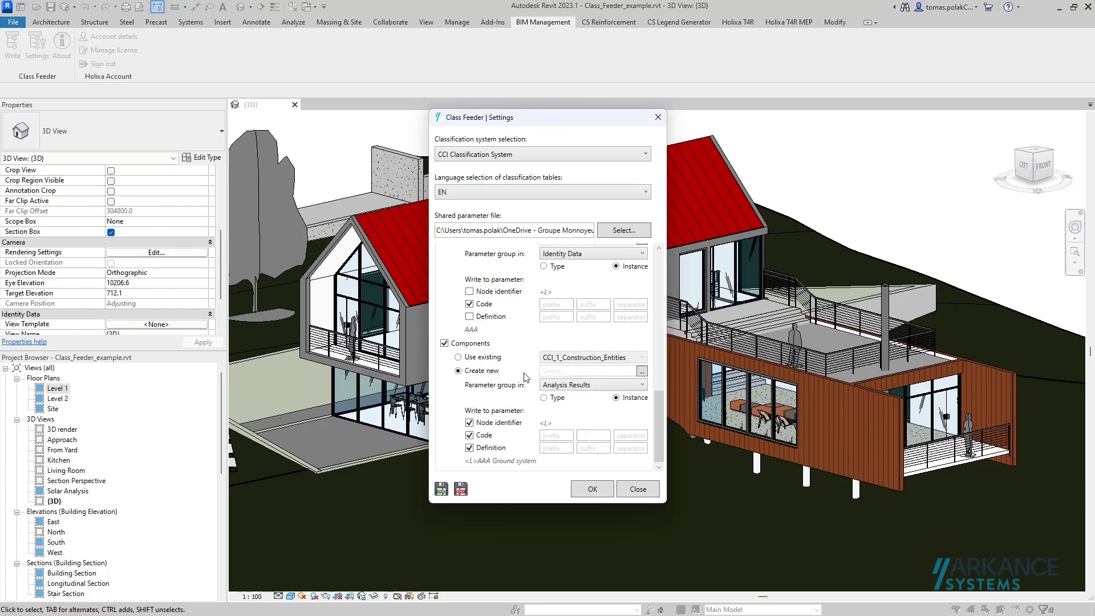
click(642, 372)
click(529, 254)
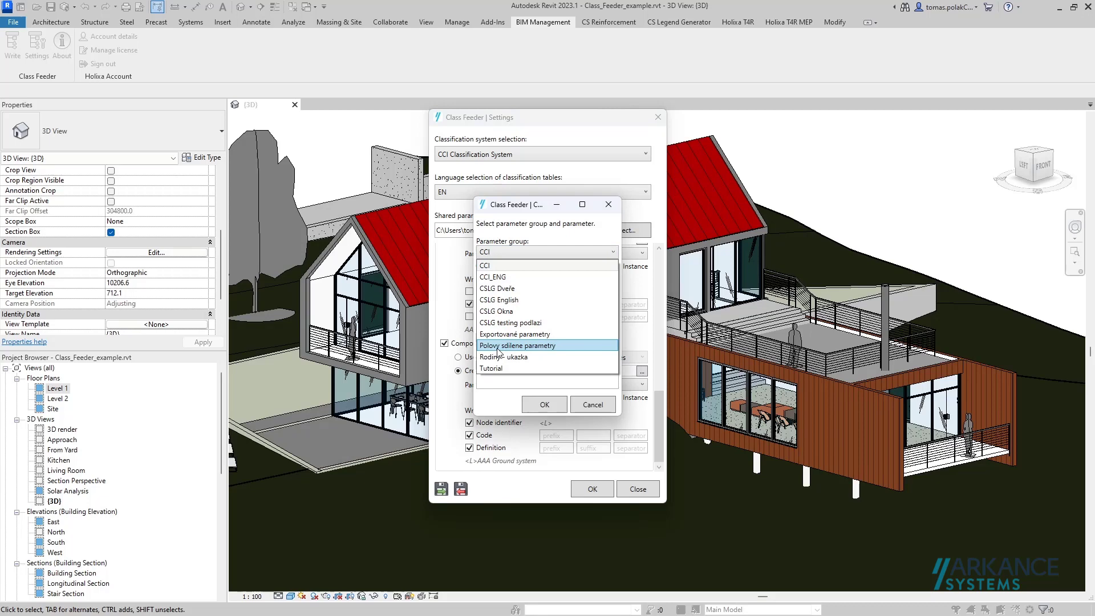
click(507, 263)
click(508, 254)
click(498, 278)
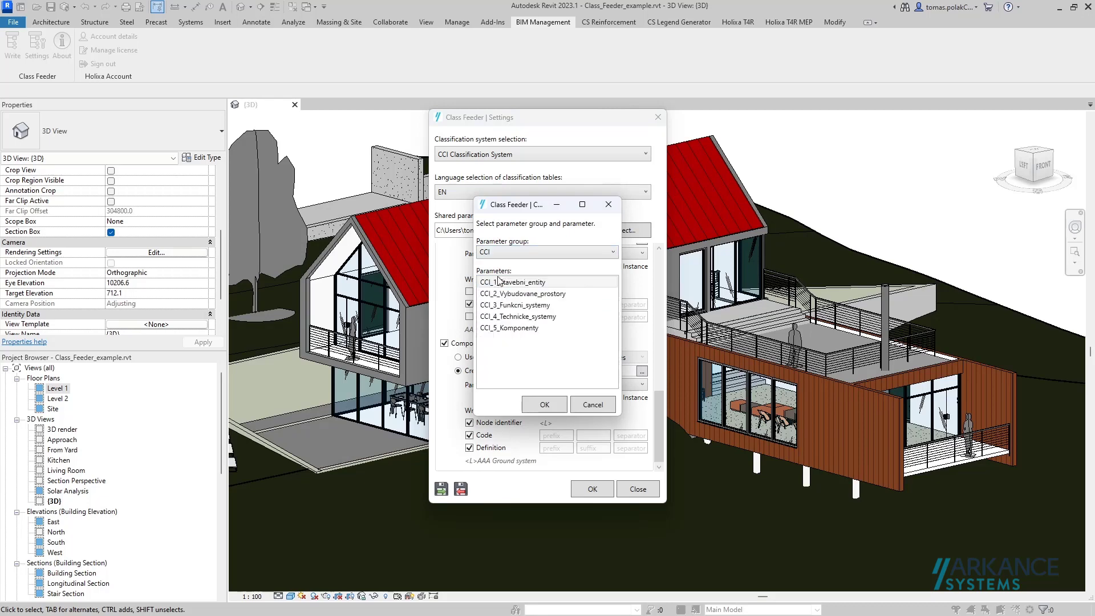
click(502, 329)
click(532, 403)
- Exclude the node identifier from the Components string, go through its code and definition prefix and suffix fields, and apply the Class Feeder settings
click(500, 425)
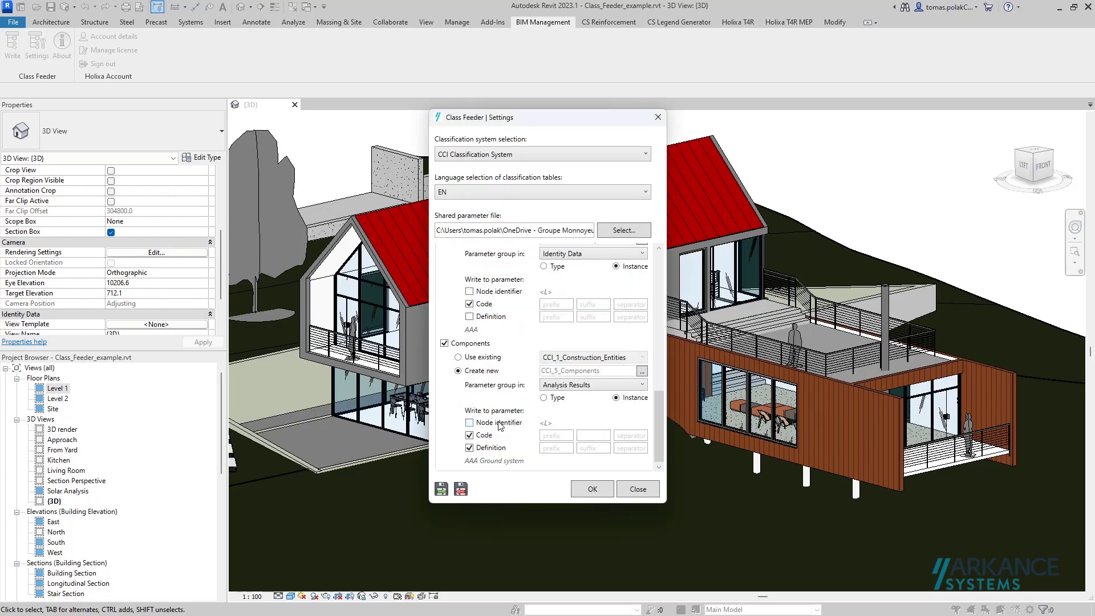
click(598, 435)
click(572, 449)
click(588, 436)
click(600, 448)
scroll(593, 321, up, 5)
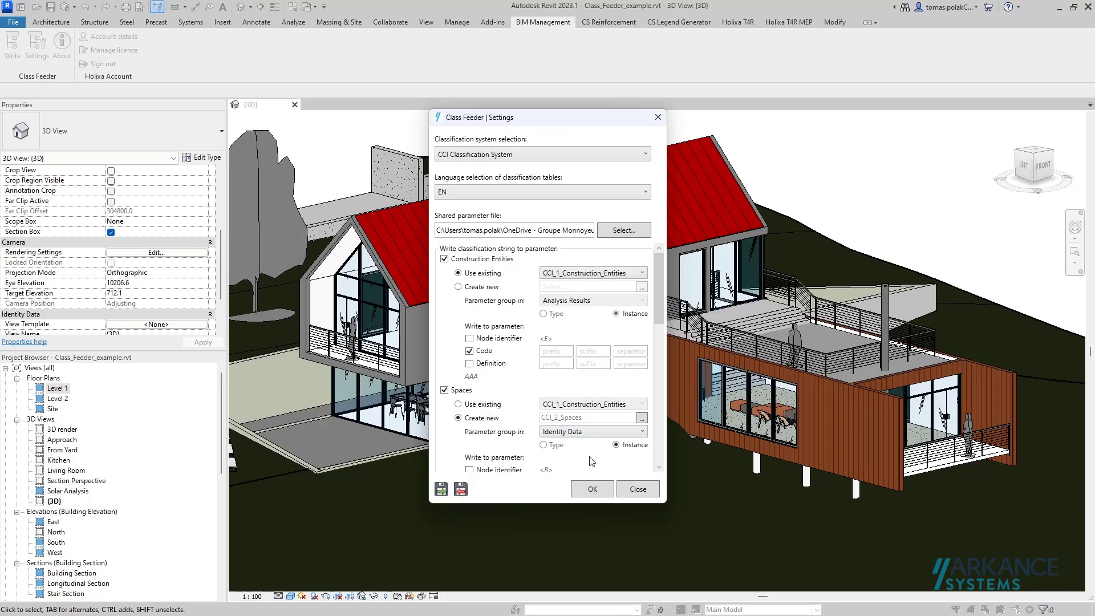
click(591, 490)
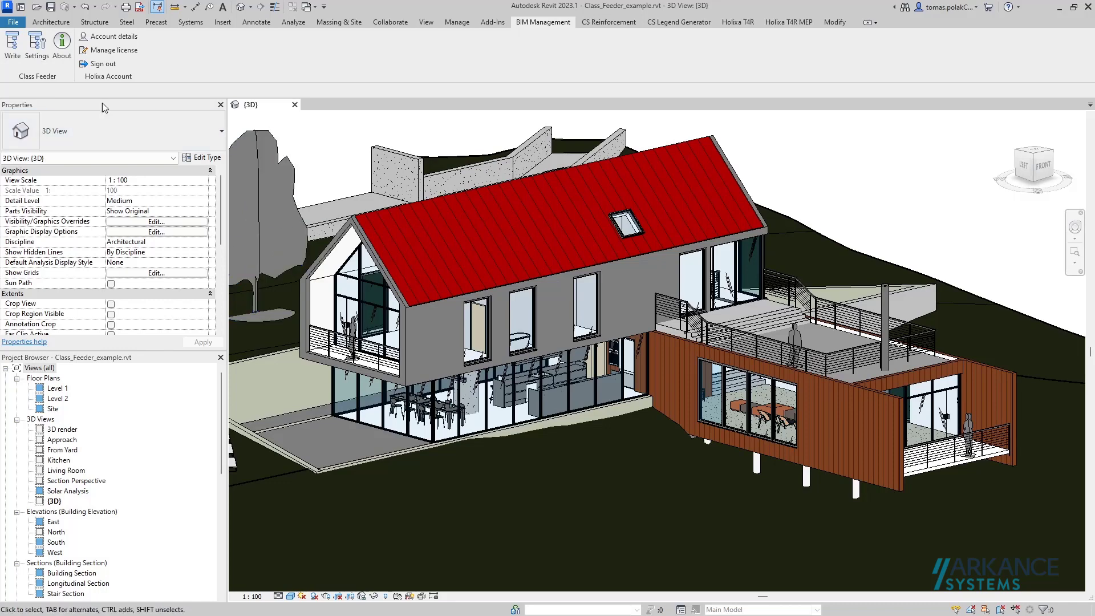
- Open the Class Feeder Write tool and browse the categories and classes of the Construction Entities, Spaces and Functional Systems facets
click(11, 45)
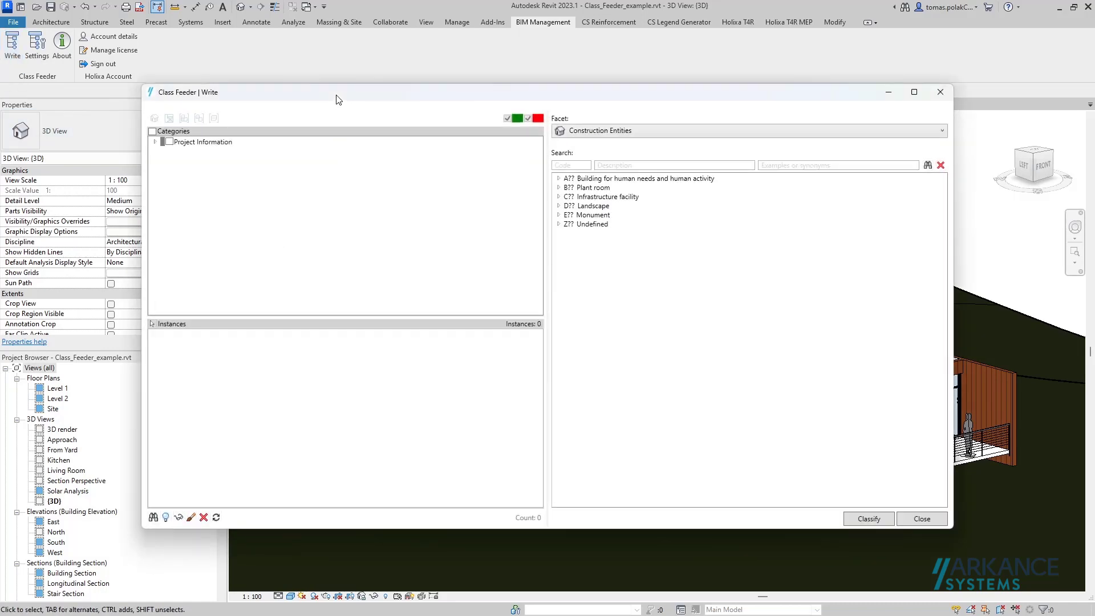
click(312, 156)
click(559, 188)
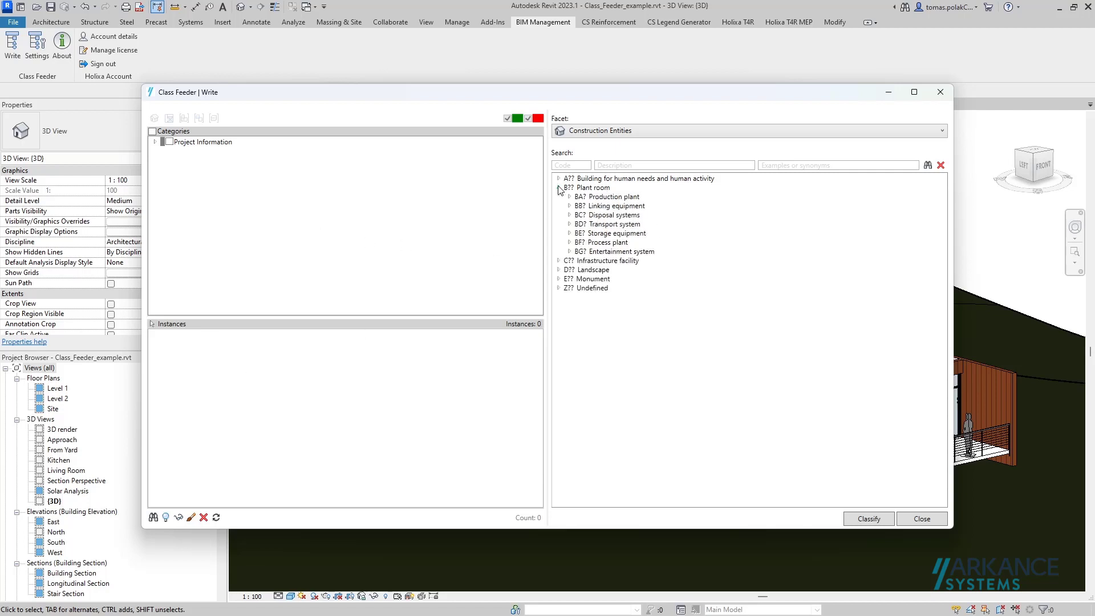
click(618, 131)
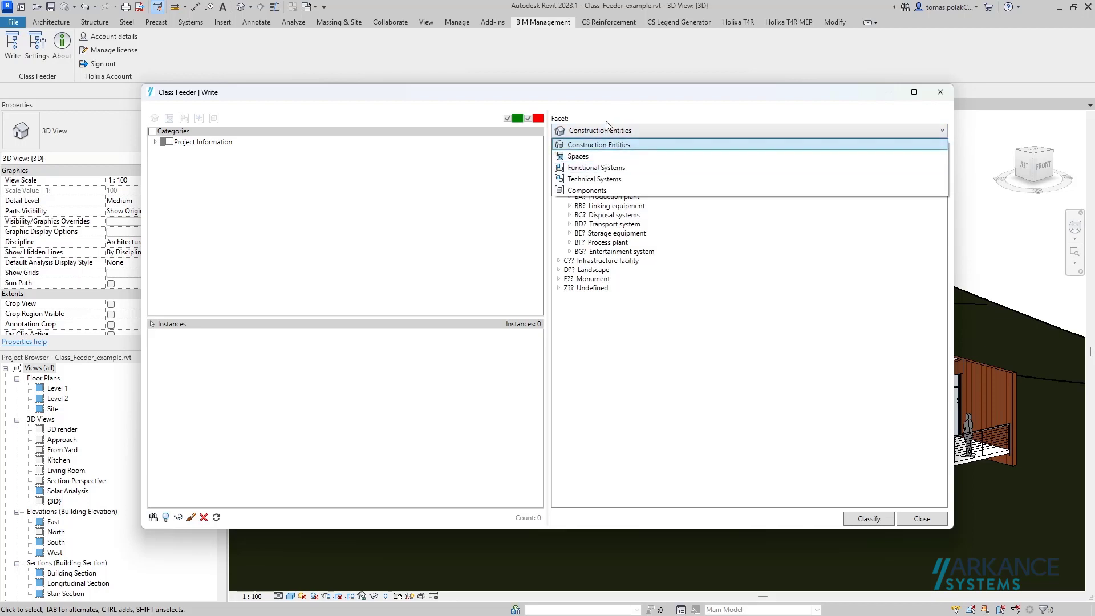
click(587, 162)
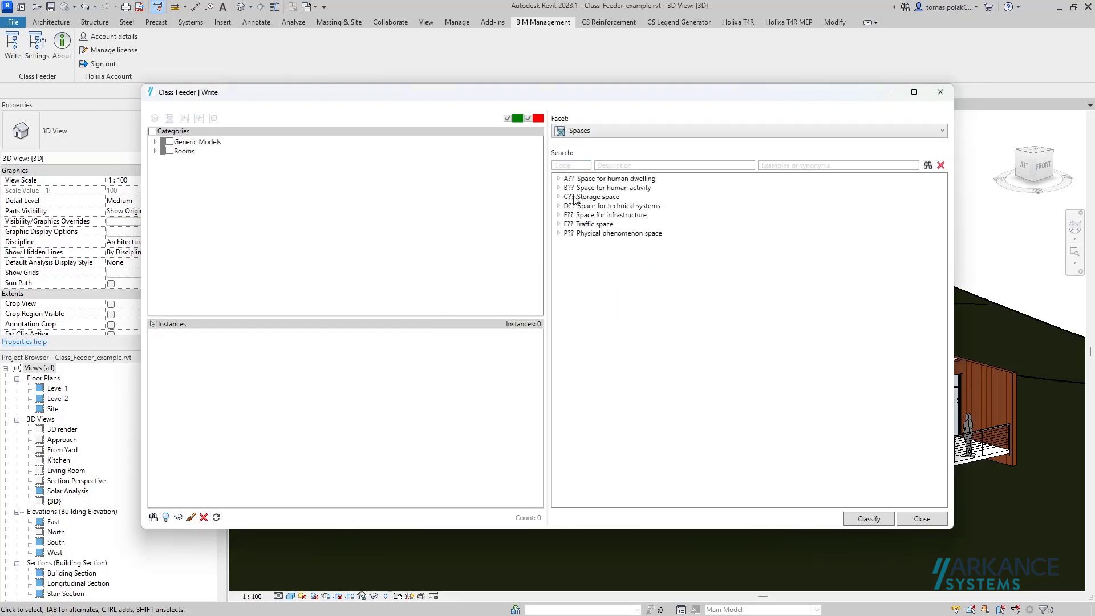
click(559, 197)
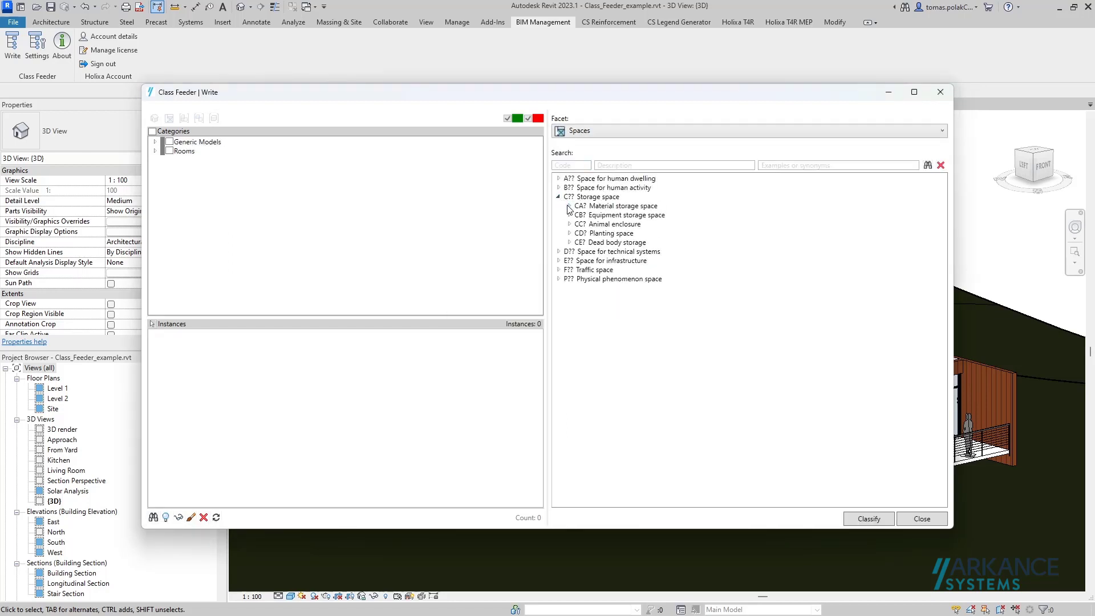
click(569, 205)
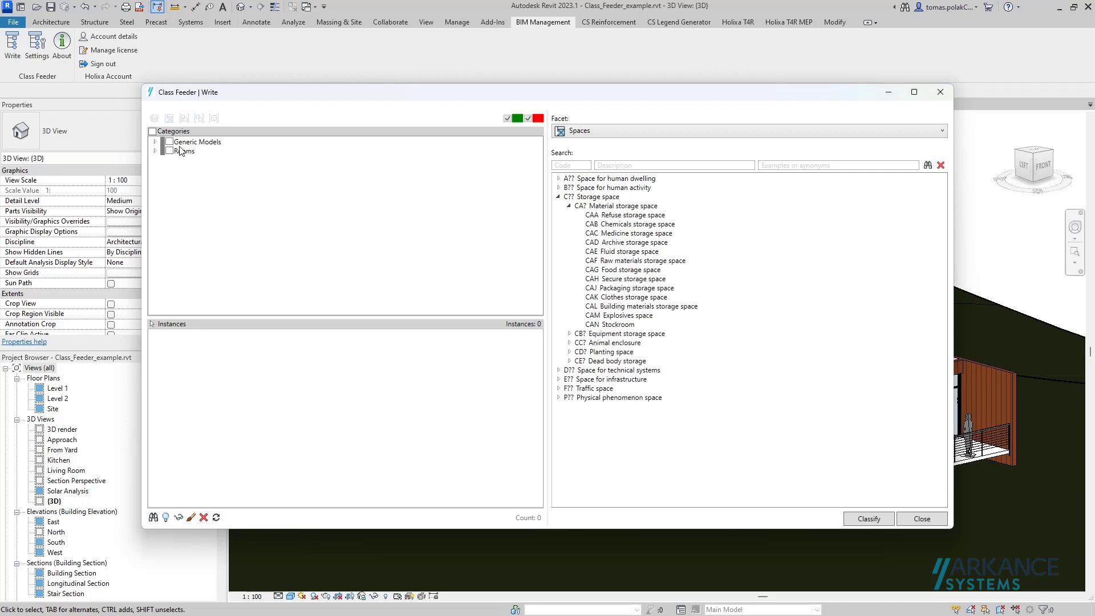
click(589, 134)
click(591, 169)
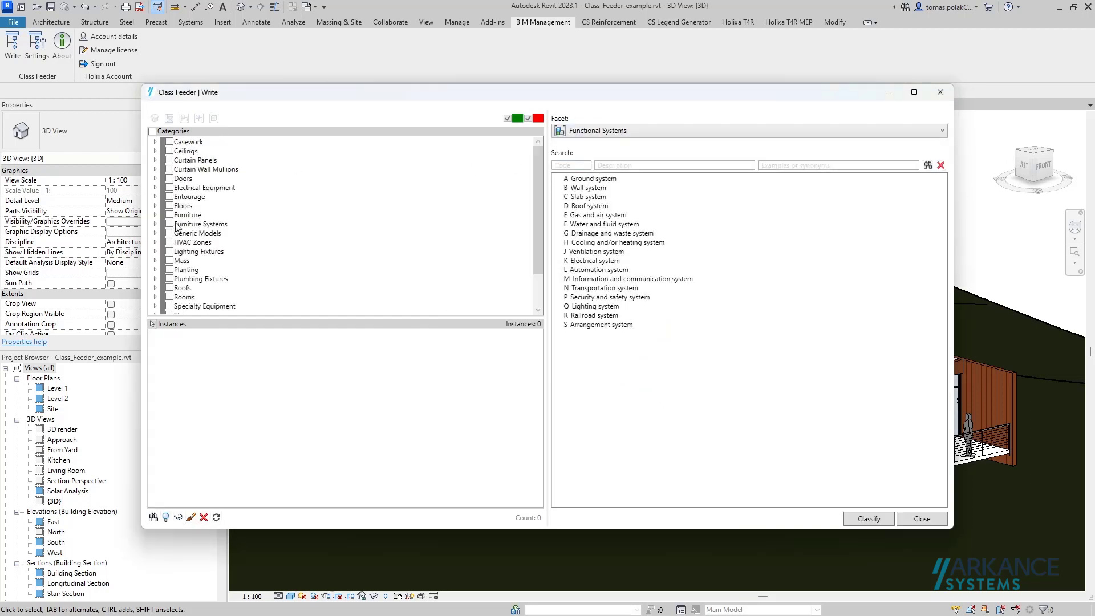
- Classify Project Information as AAA Single-family house in the Construction Entities facet, under A?? Building for human needs and AA? Residential building
click(607, 132)
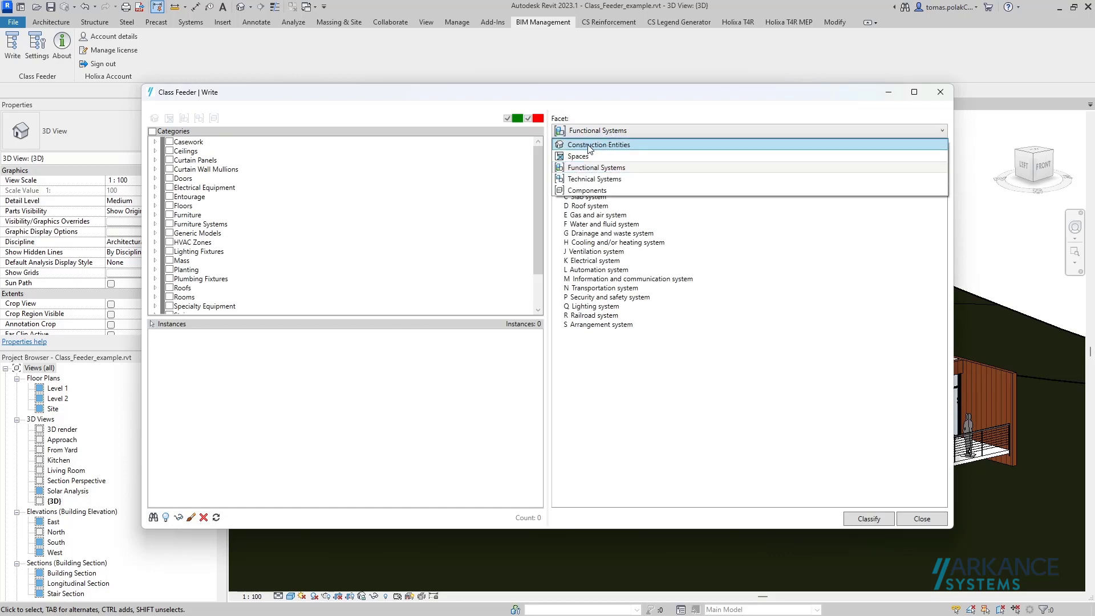
click(589, 146)
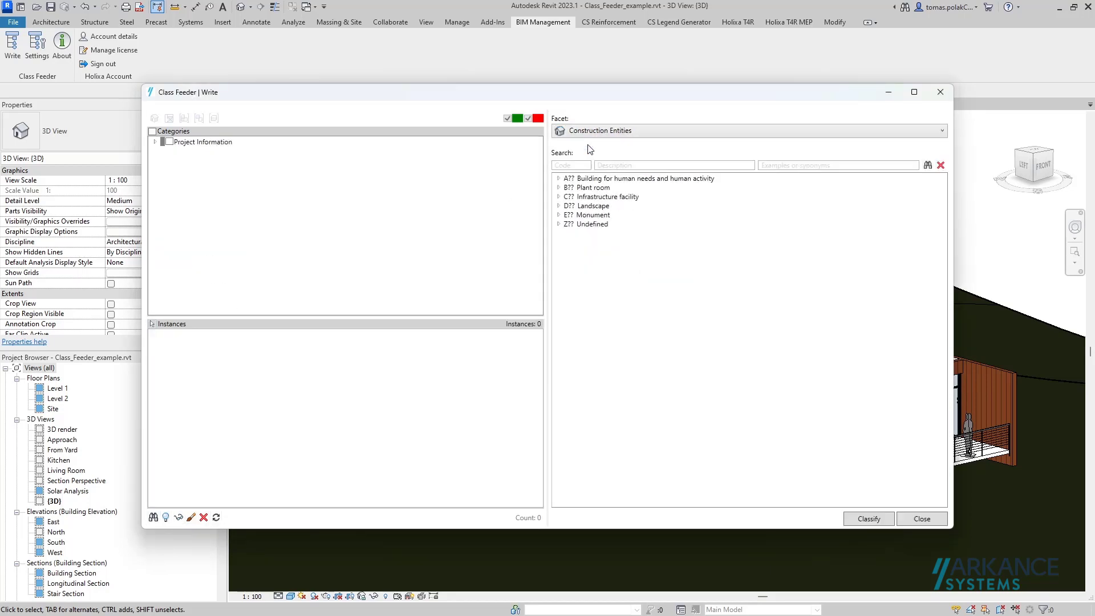
click(156, 141)
click(169, 142)
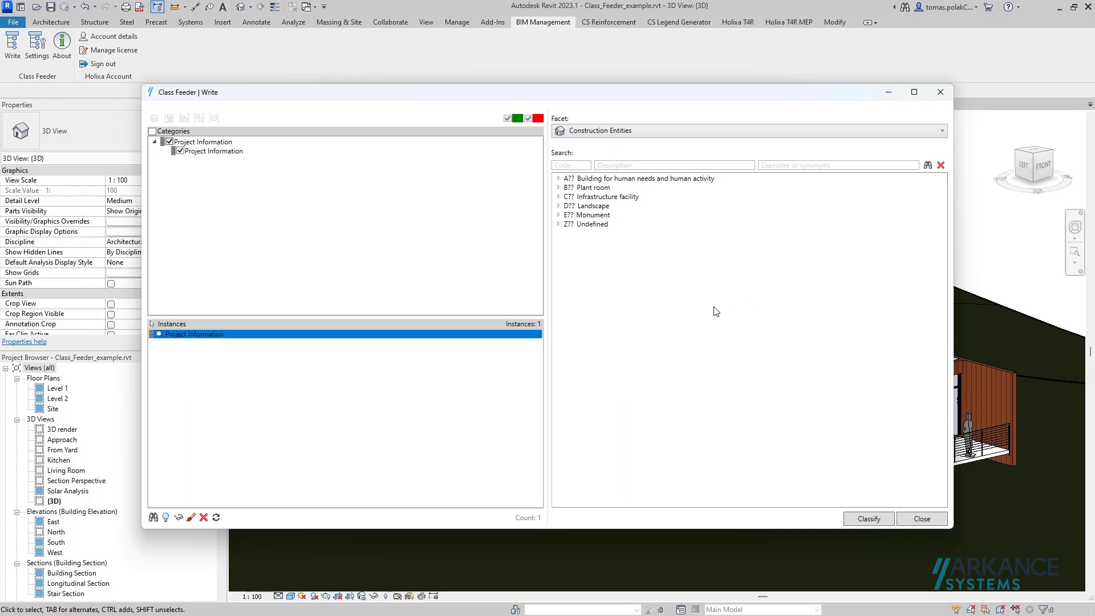
click(559, 179)
click(569, 189)
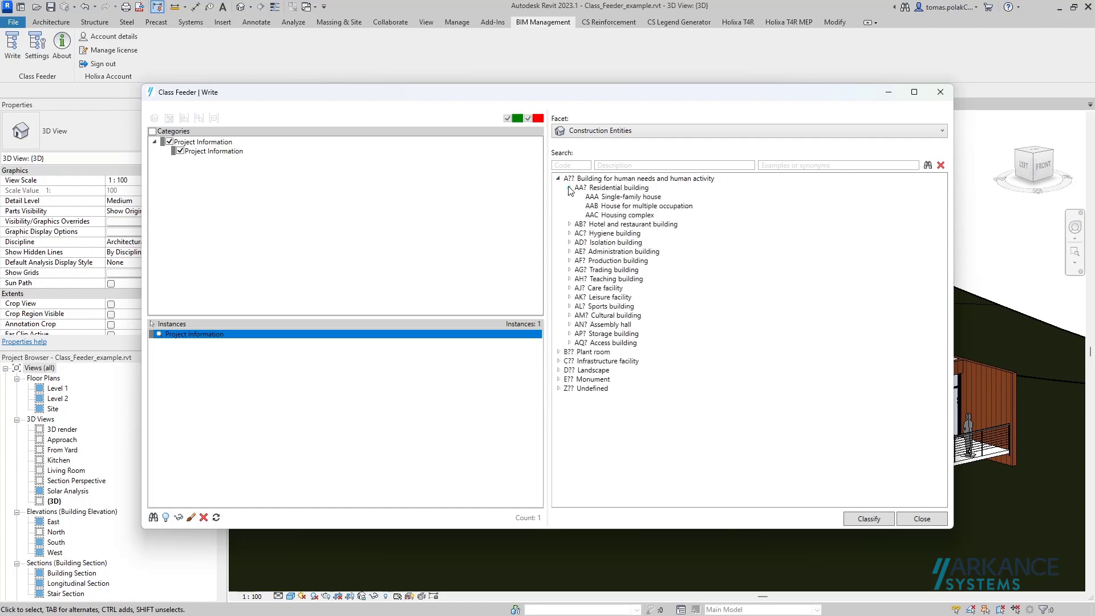
click(609, 199)
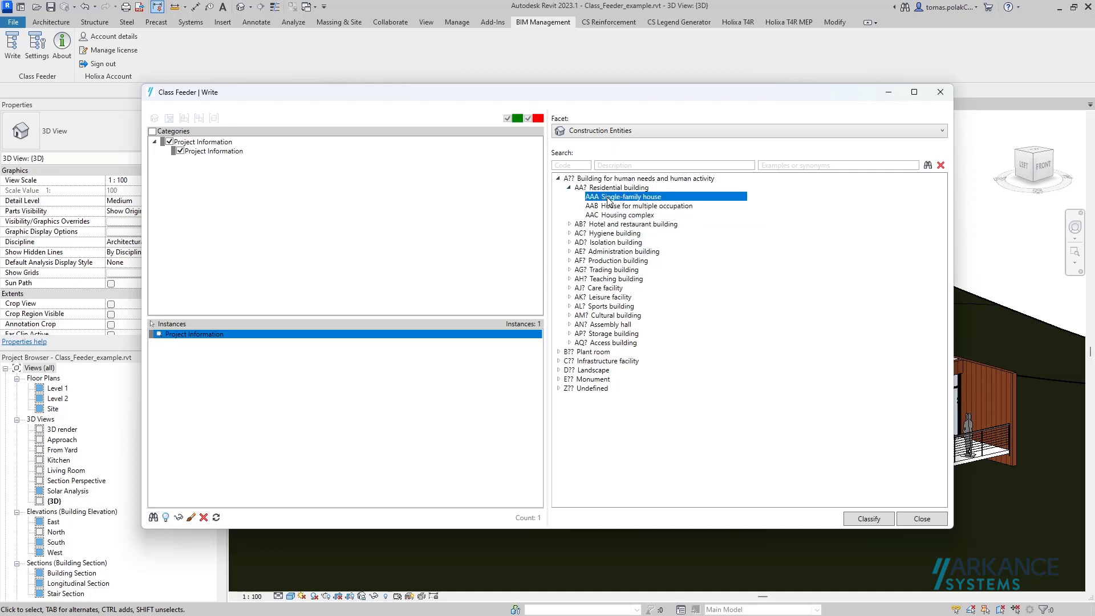
click(869, 520)
- Check the CCI_1_Construction_Entities value in the project information, keeping the Write window open
drag(445, 97, 459, 128)
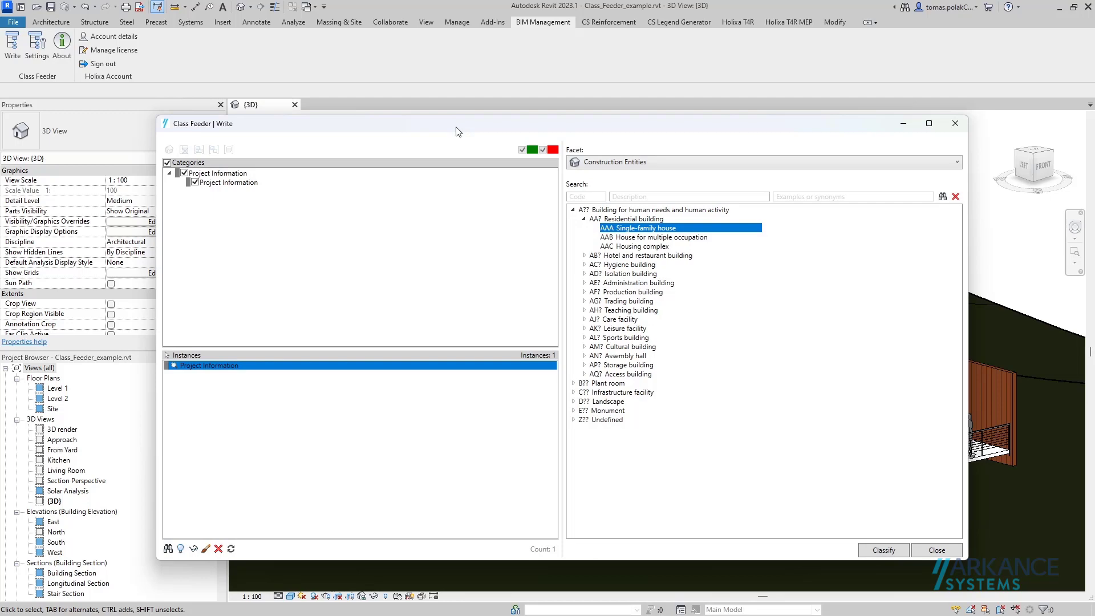
click(459, 22)
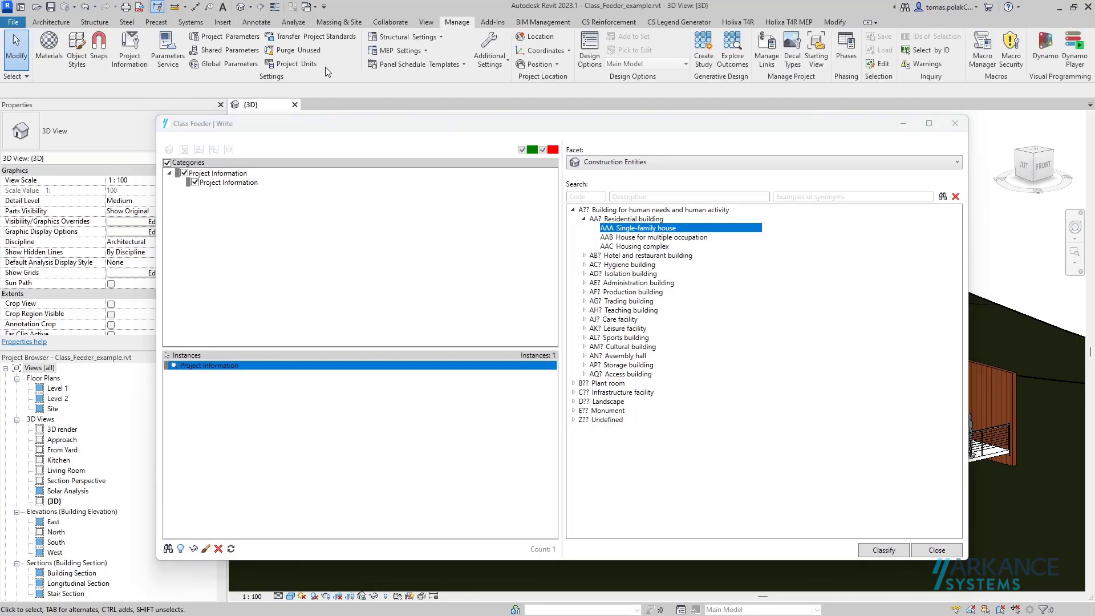
click(130, 48)
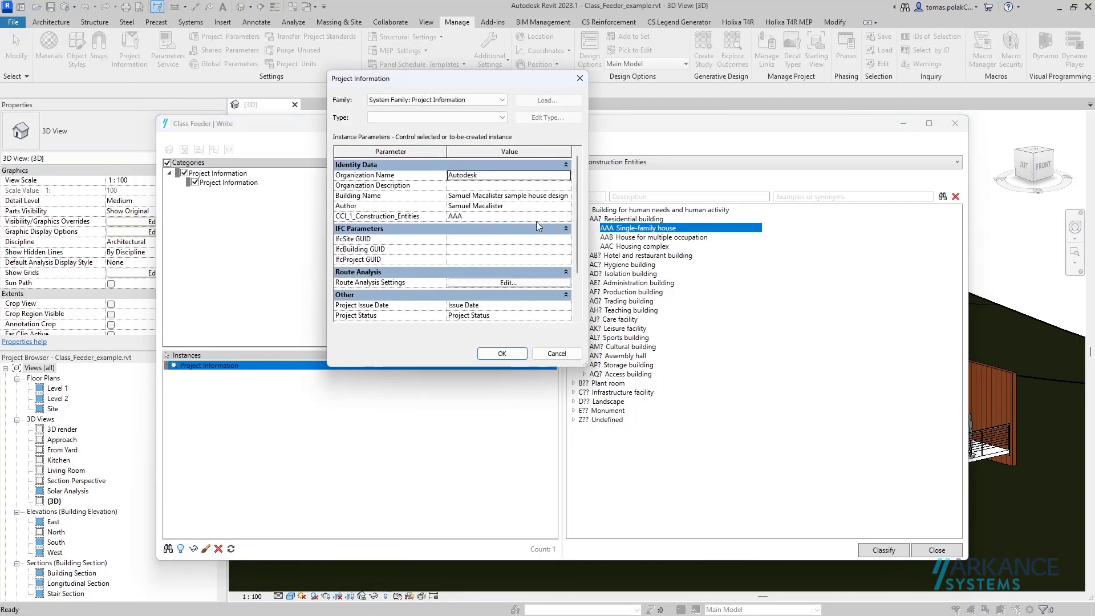
scroll(529, 227, down, 2)
scroll(528, 227, up, 2)
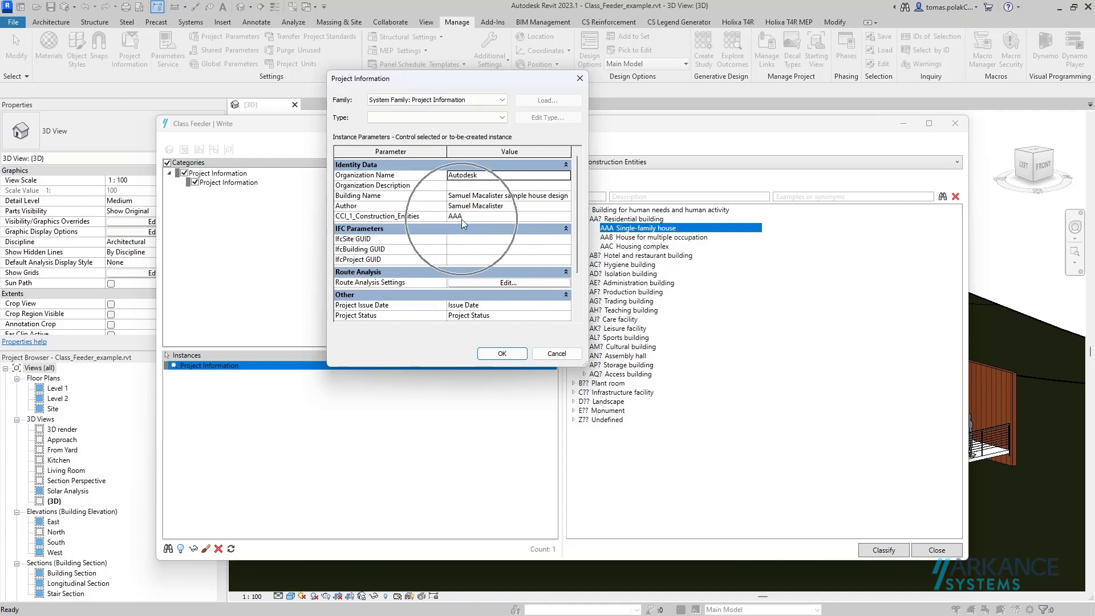
click(501, 354)
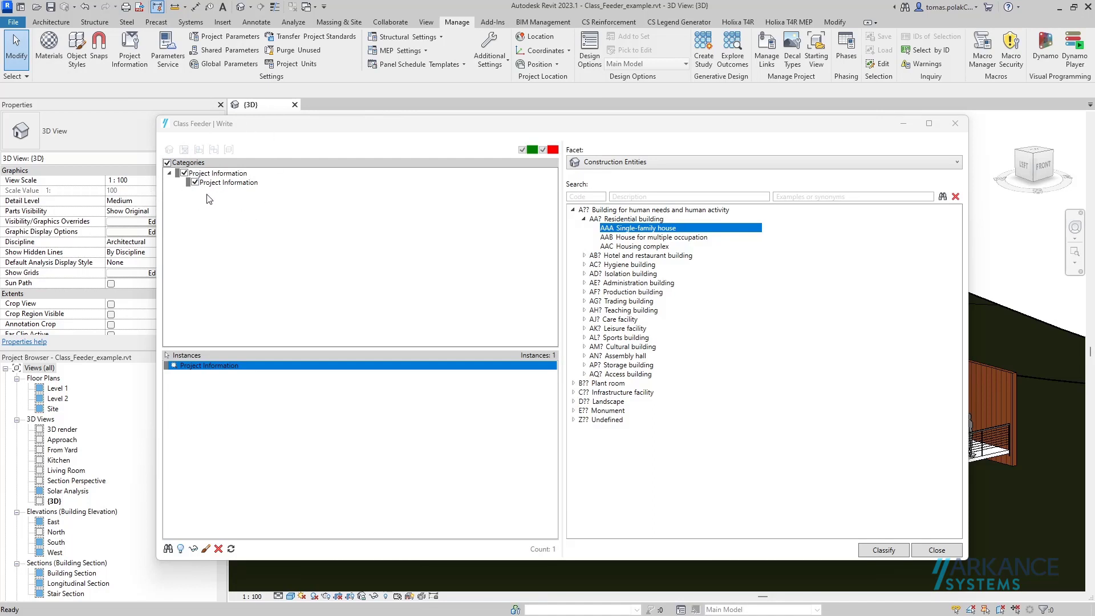
- Classify all door types in the Doors category as B Wall system in the Functional Systems facet
click(618, 165)
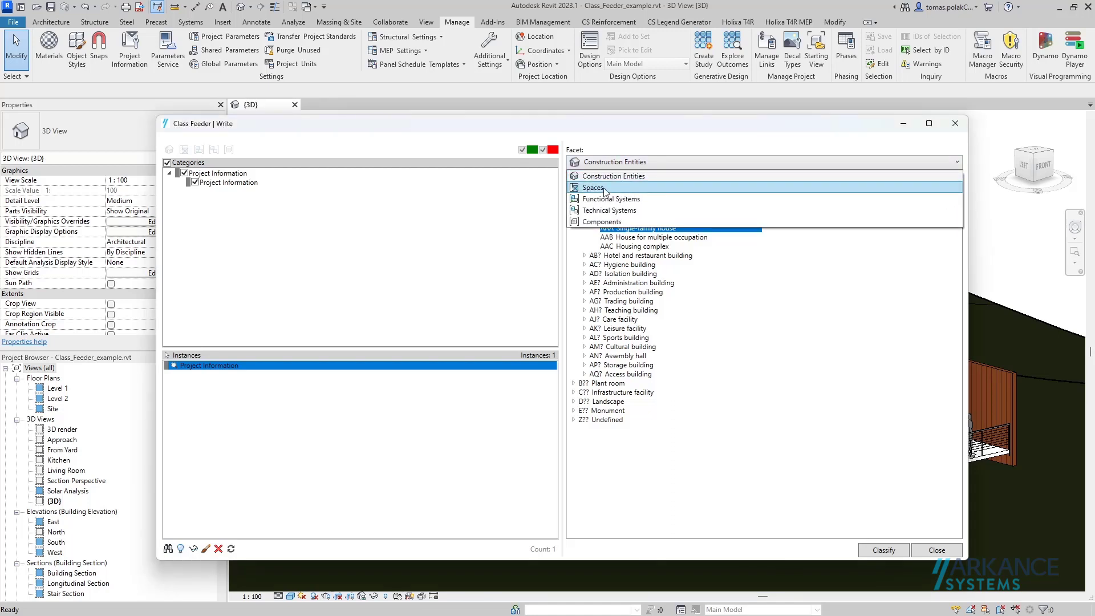
click(621, 188)
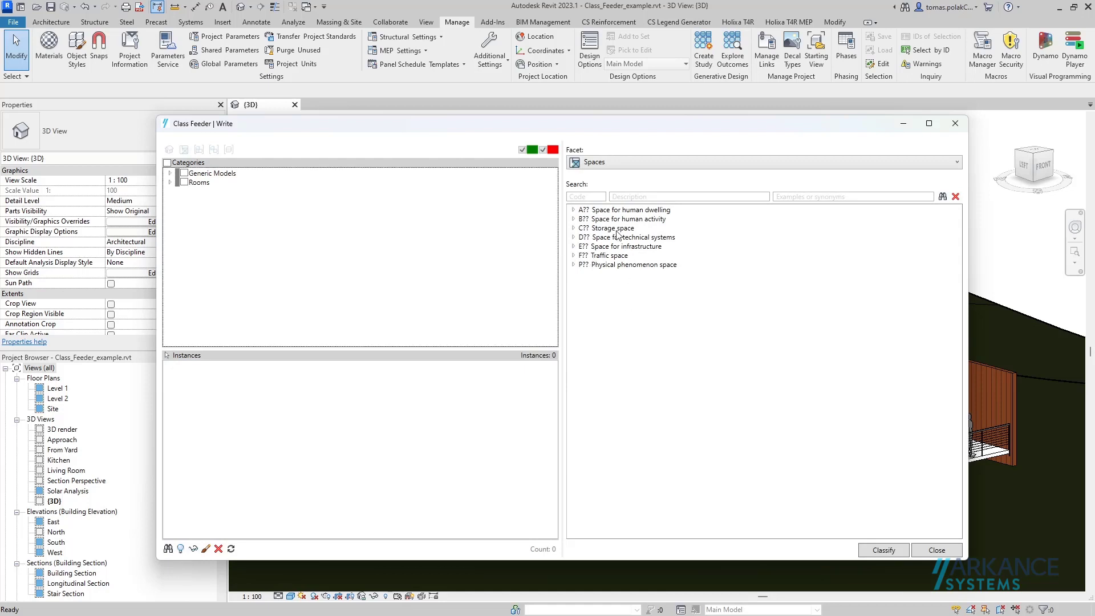
click(619, 165)
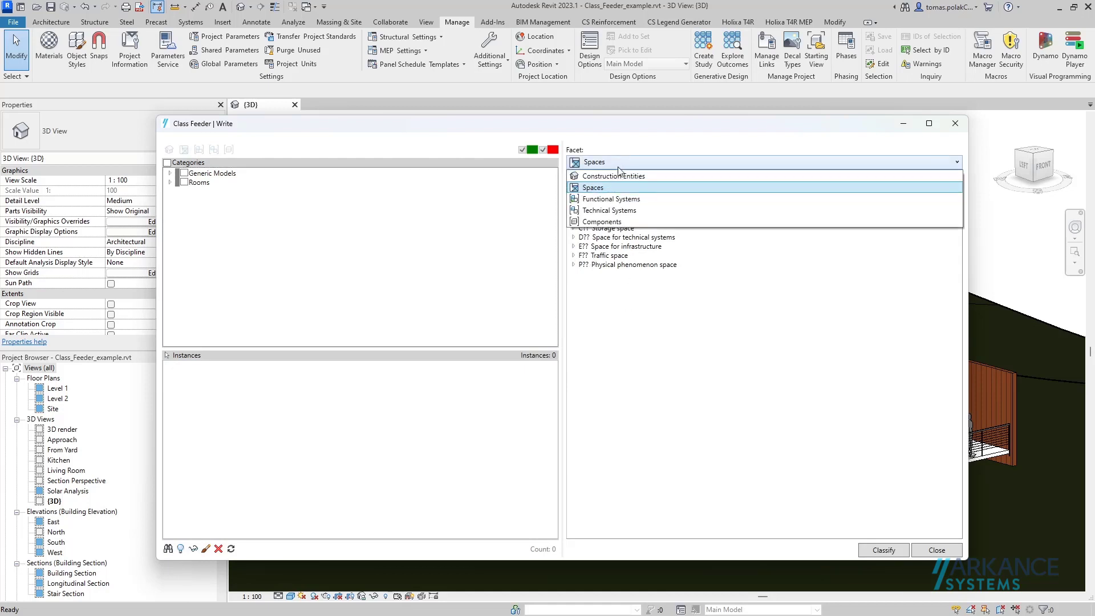
click(612, 200)
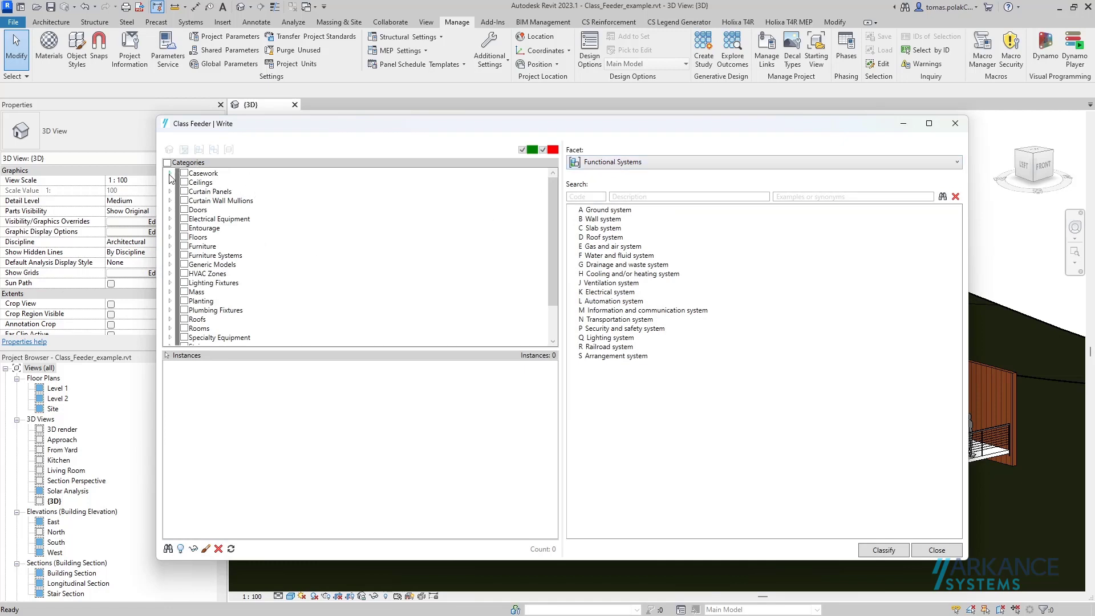
click(170, 209)
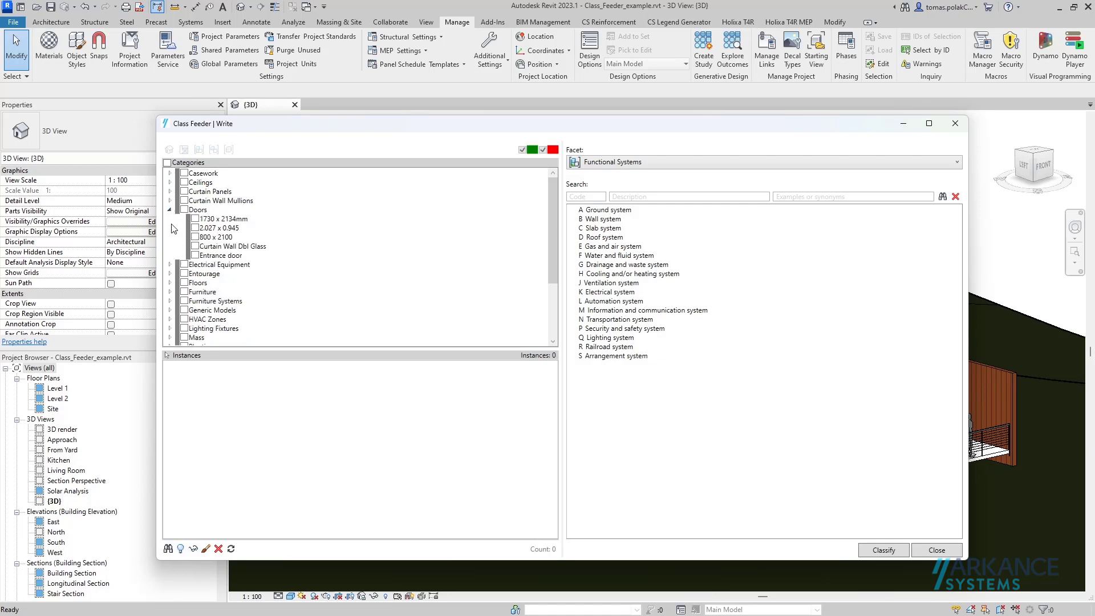
click(184, 210)
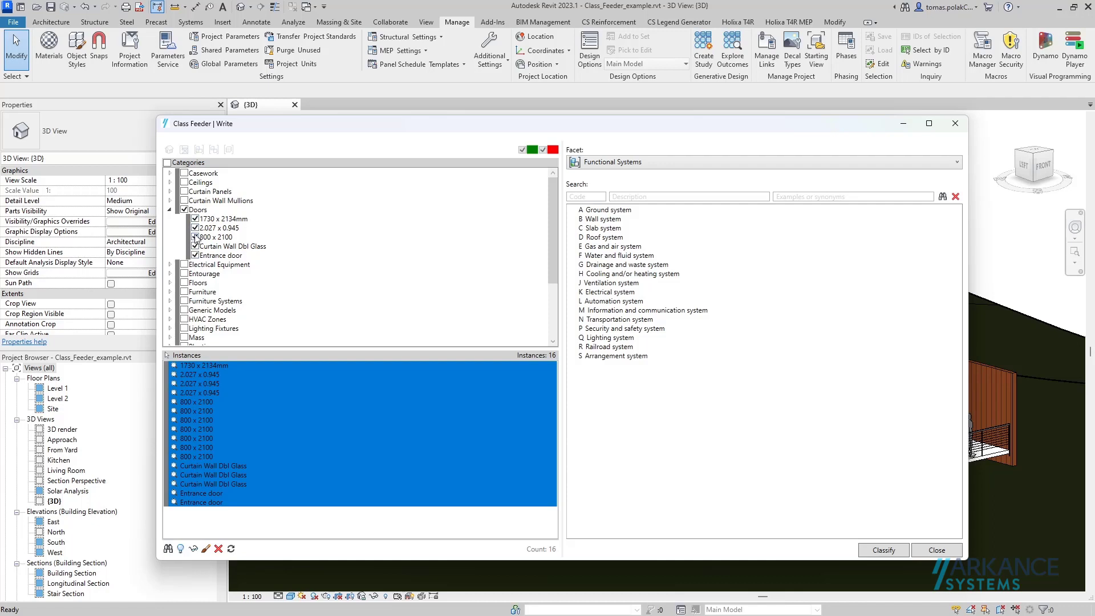
click(602, 221)
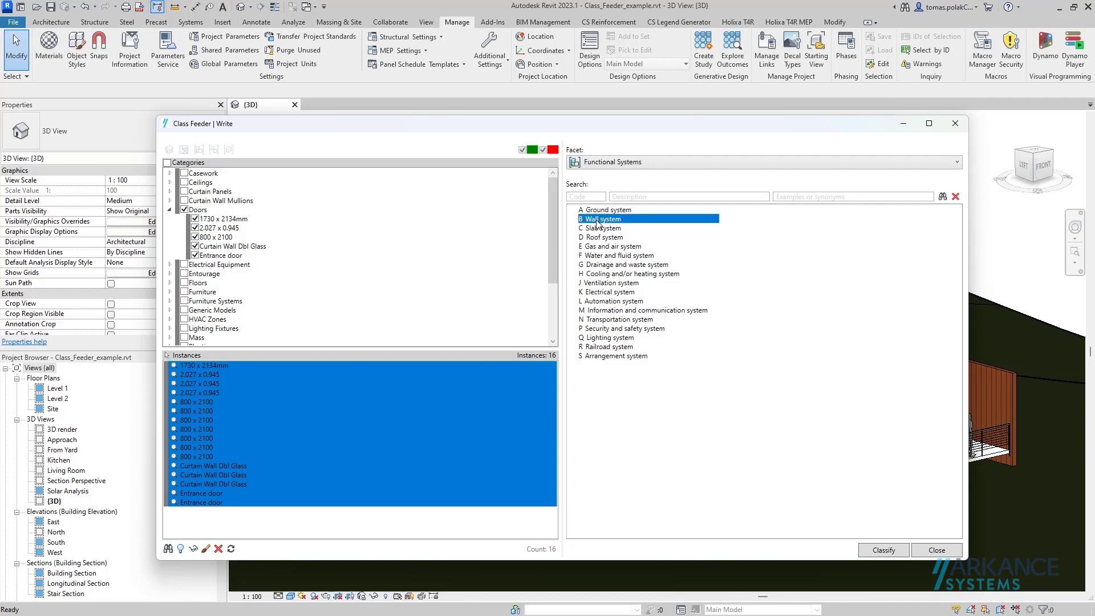
click(884, 551)
- Search the Technical Systems examples or synonyms for "wall", classify the selected doors as AD Wall construction, and clear the search
click(610, 164)
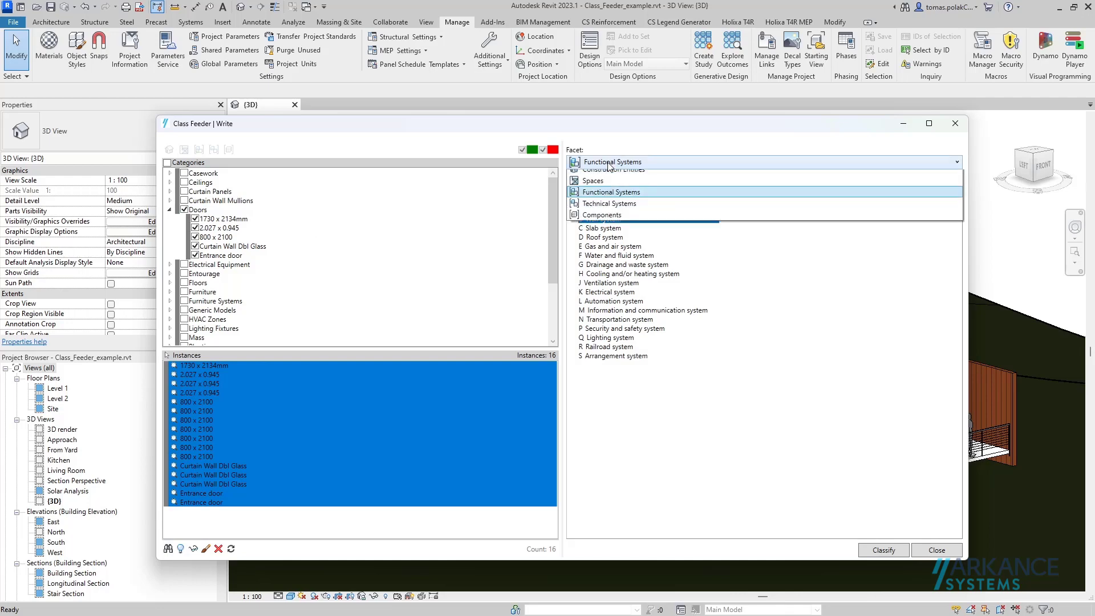
click(606, 211)
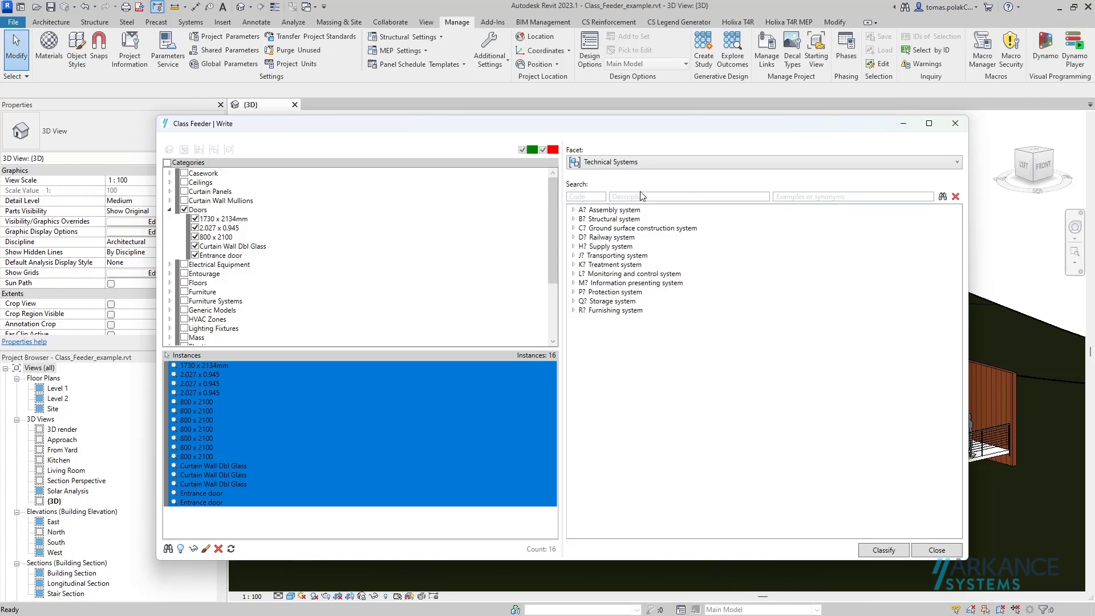
click(796, 196)
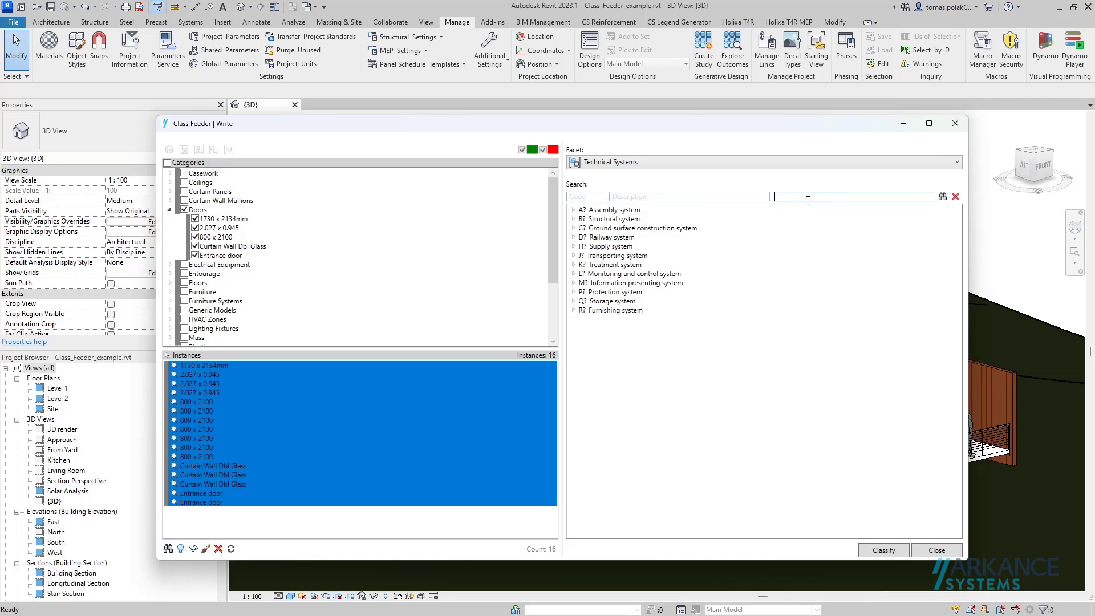
click(691, 195)
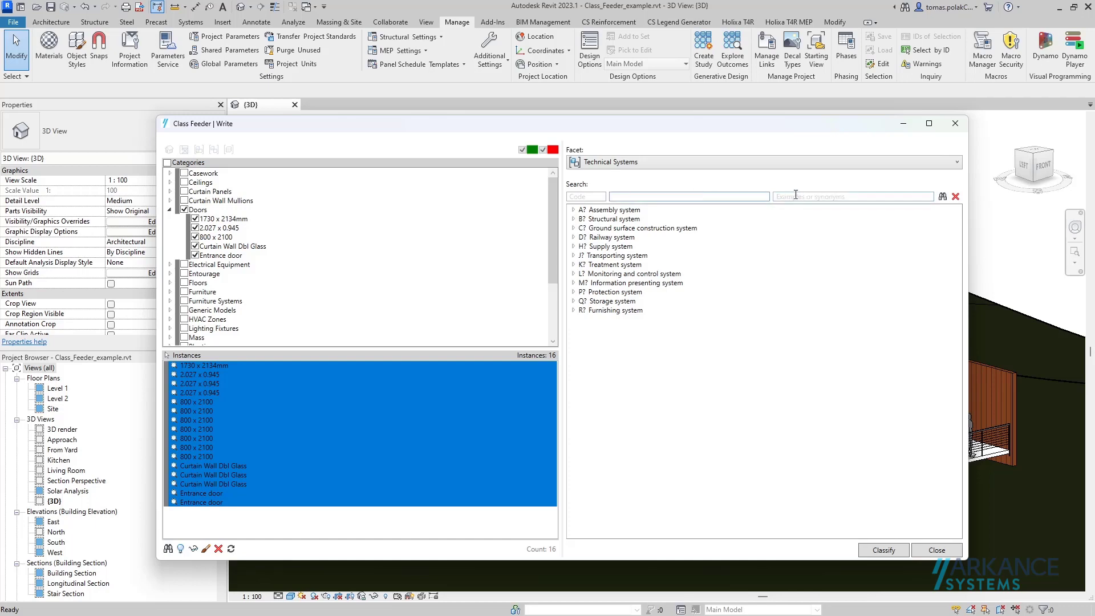
click(792, 196)
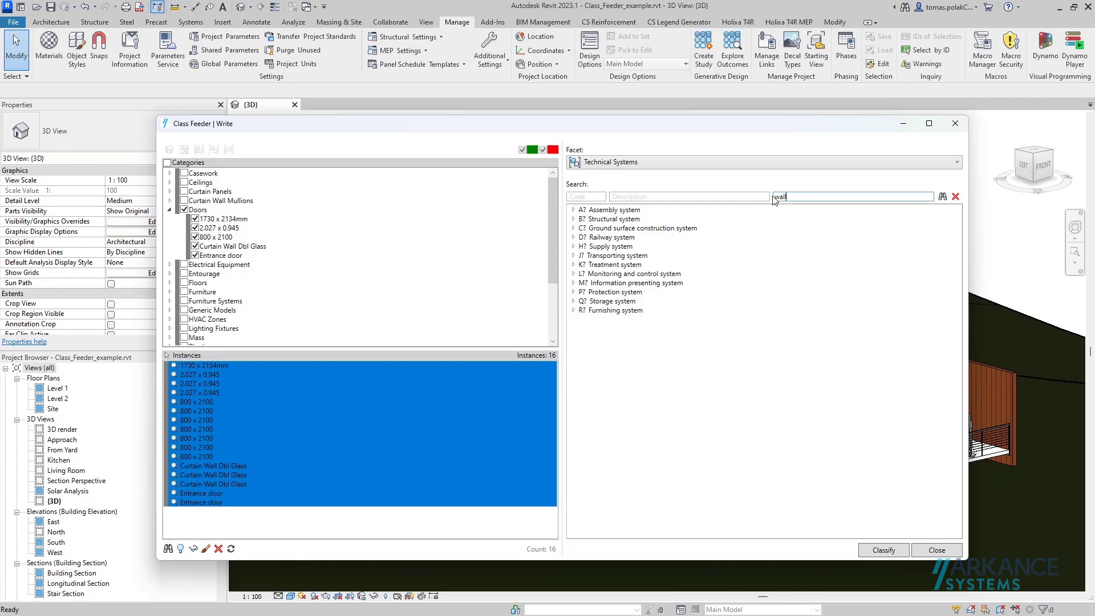
click(943, 196)
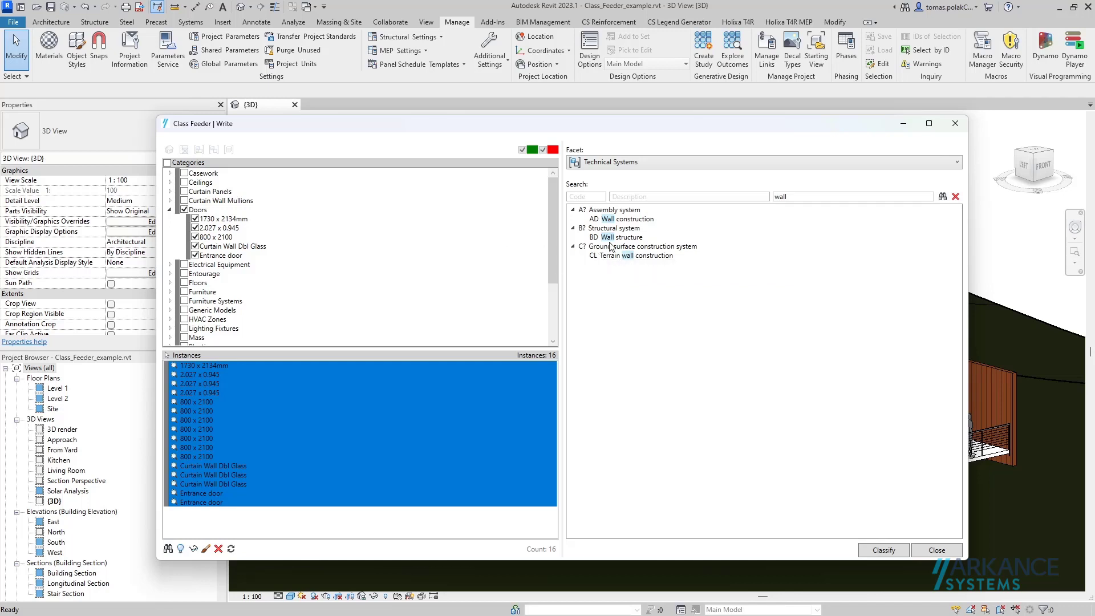
click(603, 223)
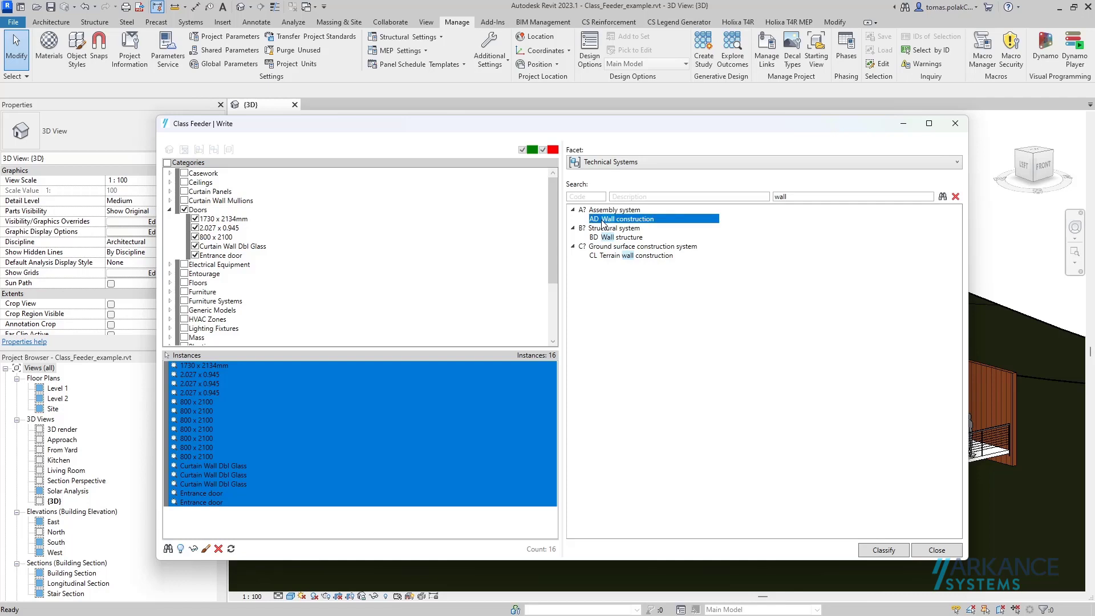
click(883, 550)
click(956, 196)
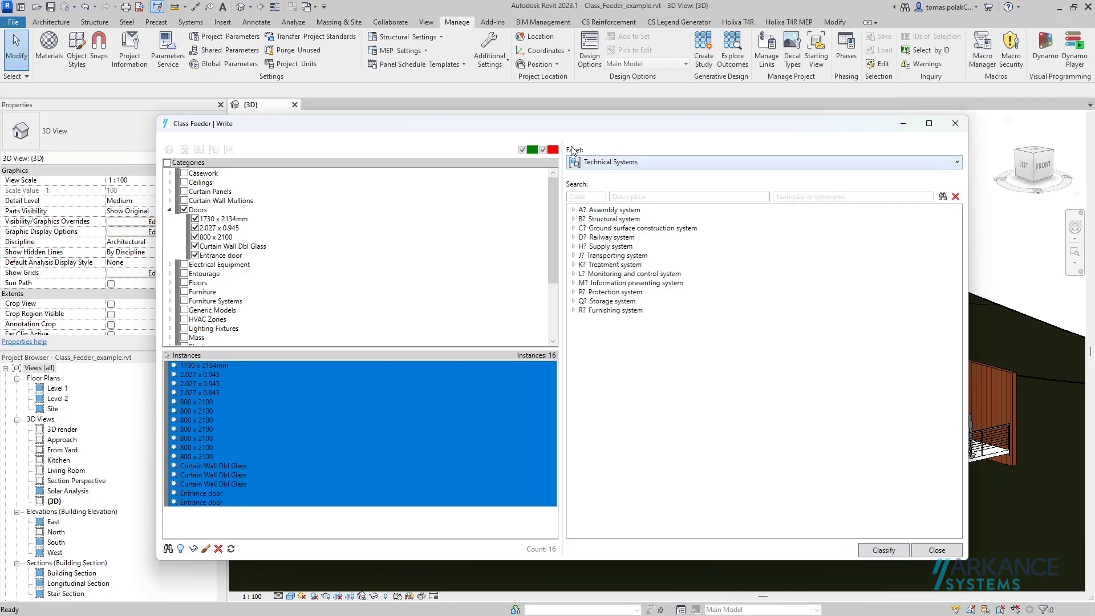
- Switch to the Components facet, search the examples or synonyms for "door", and classify the selected doors as QQC Door
click(615, 162)
click(594, 222)
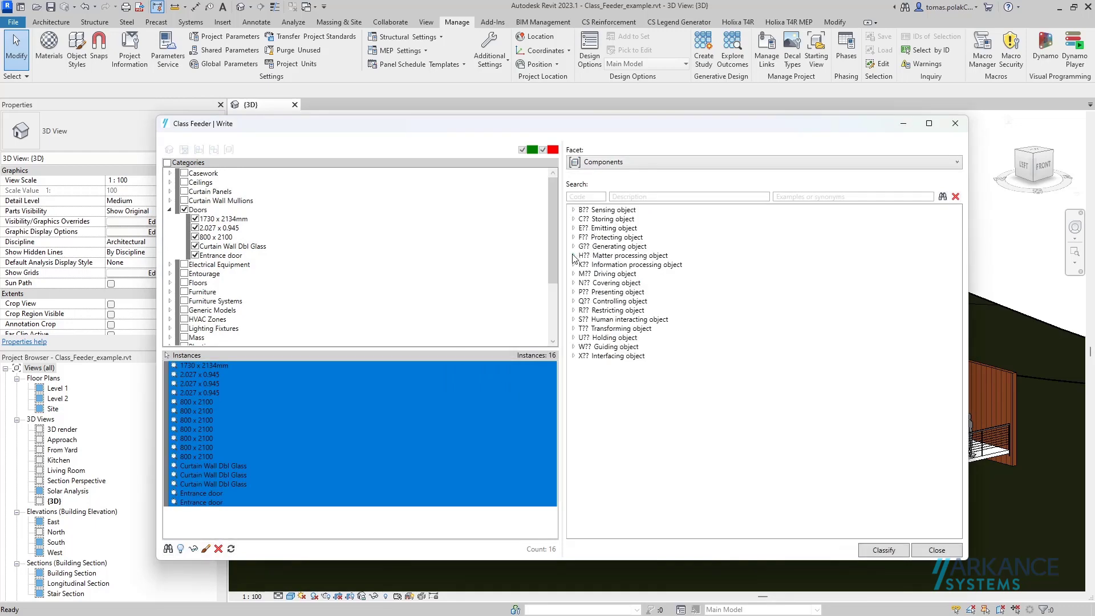
click(573, 256)
click(583, 274)
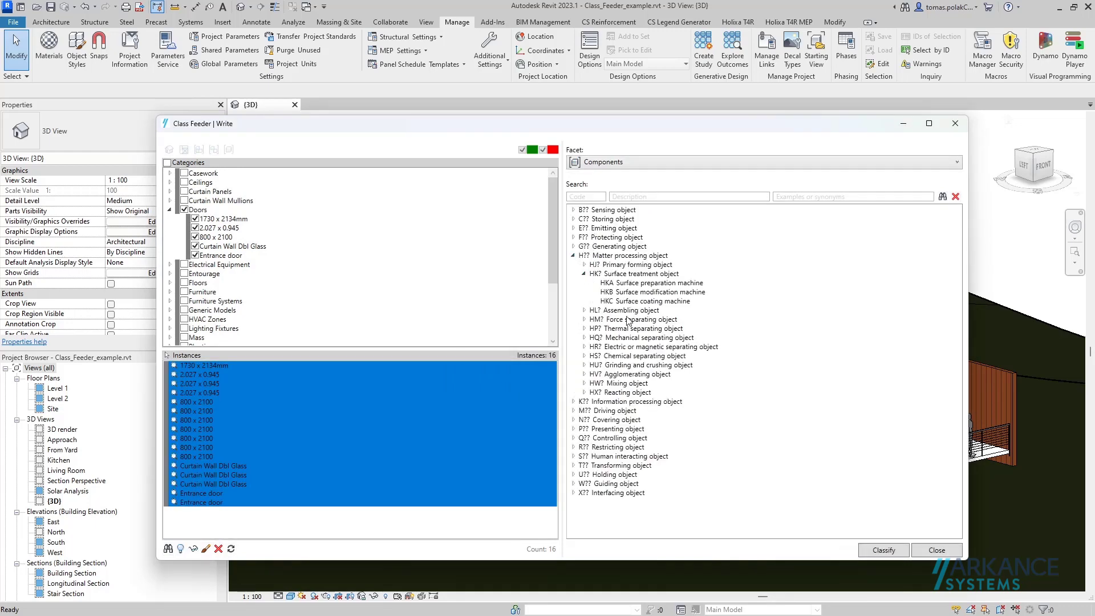
click(798, 198)
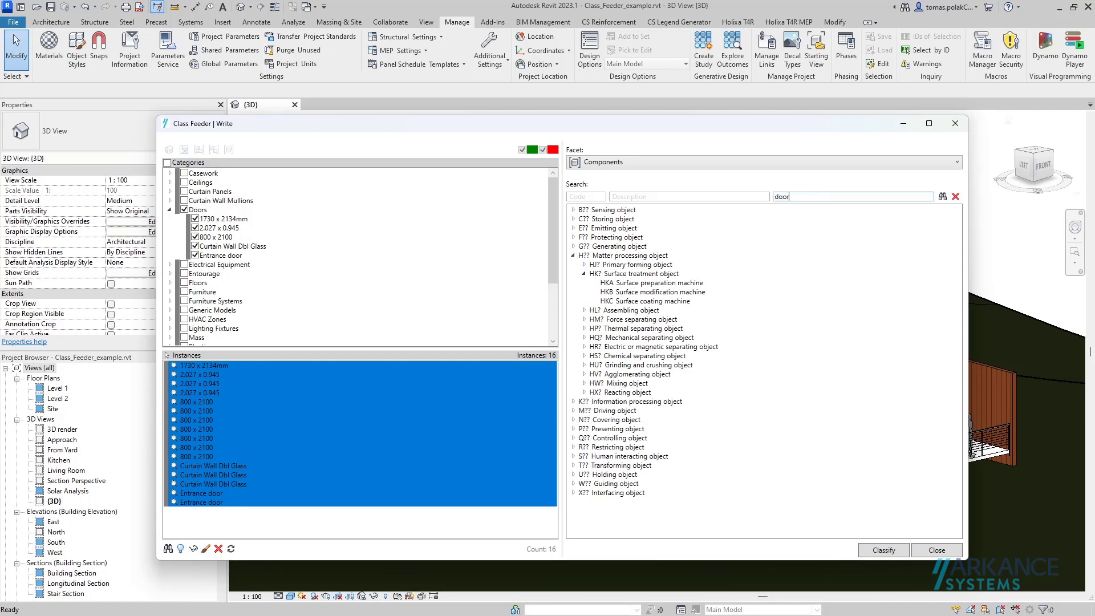
click(942, 196)
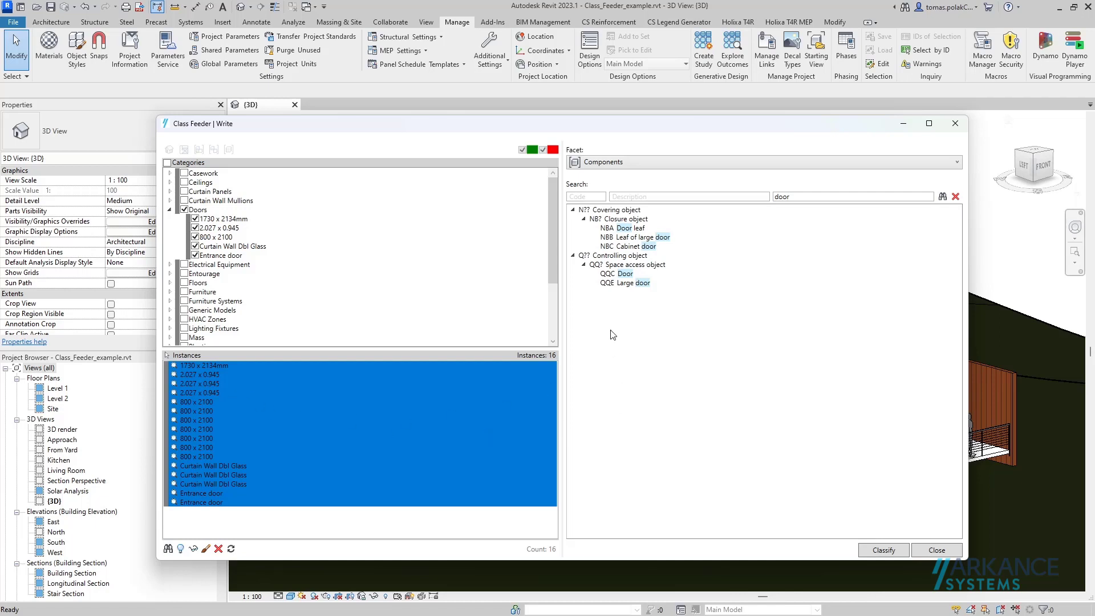
click(612, 277)
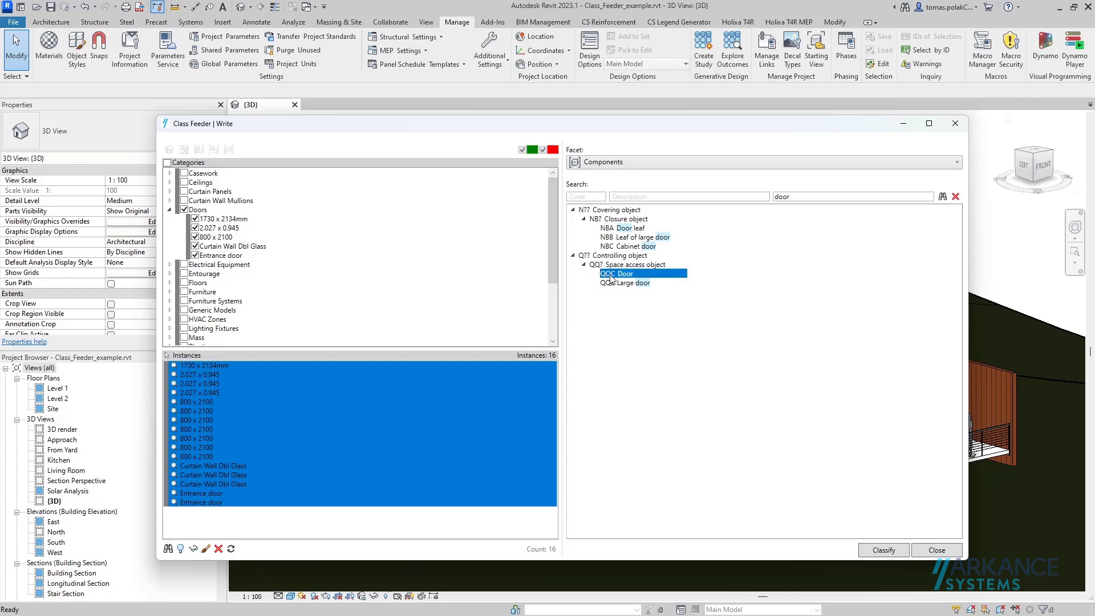
click(885, 552)
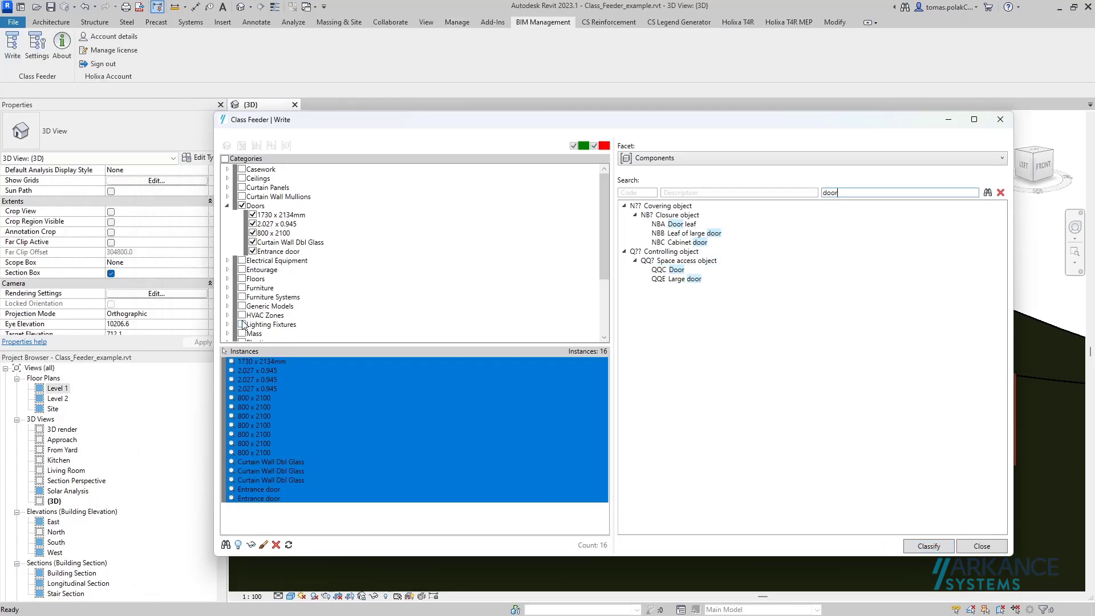
- Check the CCI component, technical system and functional system values of doors 105 and 104 in the Level 1 floor plan, and close the plan
drag(214, 314, 449, 314)
double_click(52, 390)
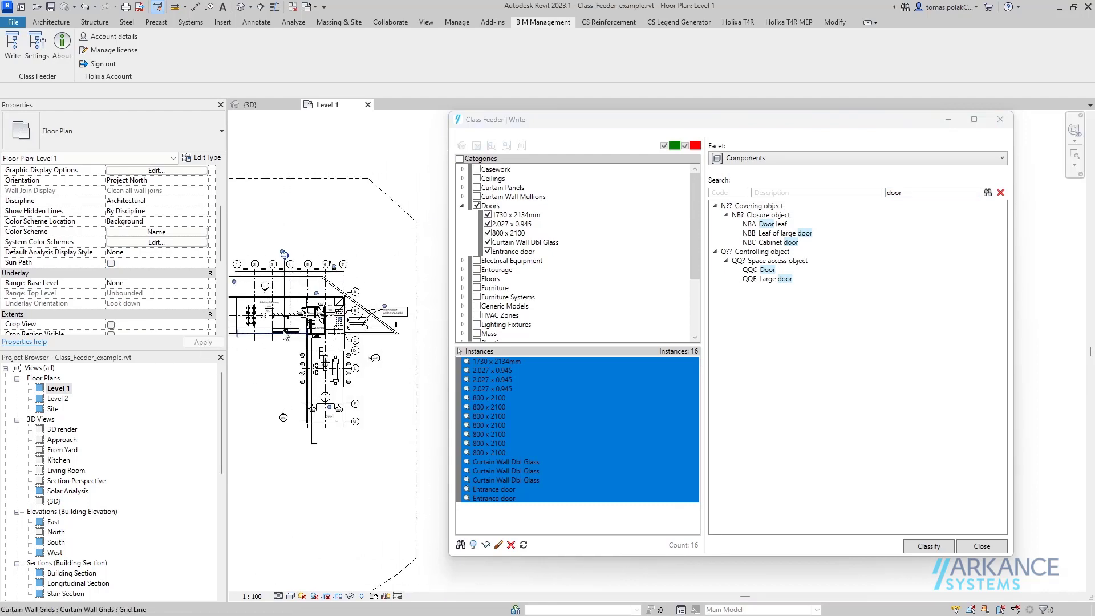
scroll(307, 311, up, 4)
click(308, 308)
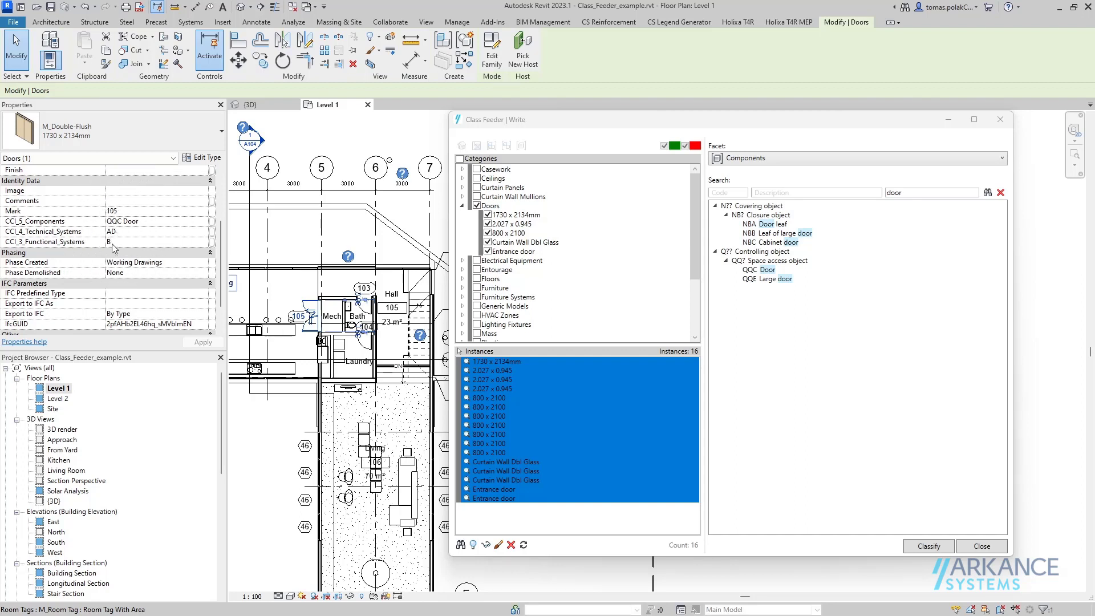
click(366, 348)
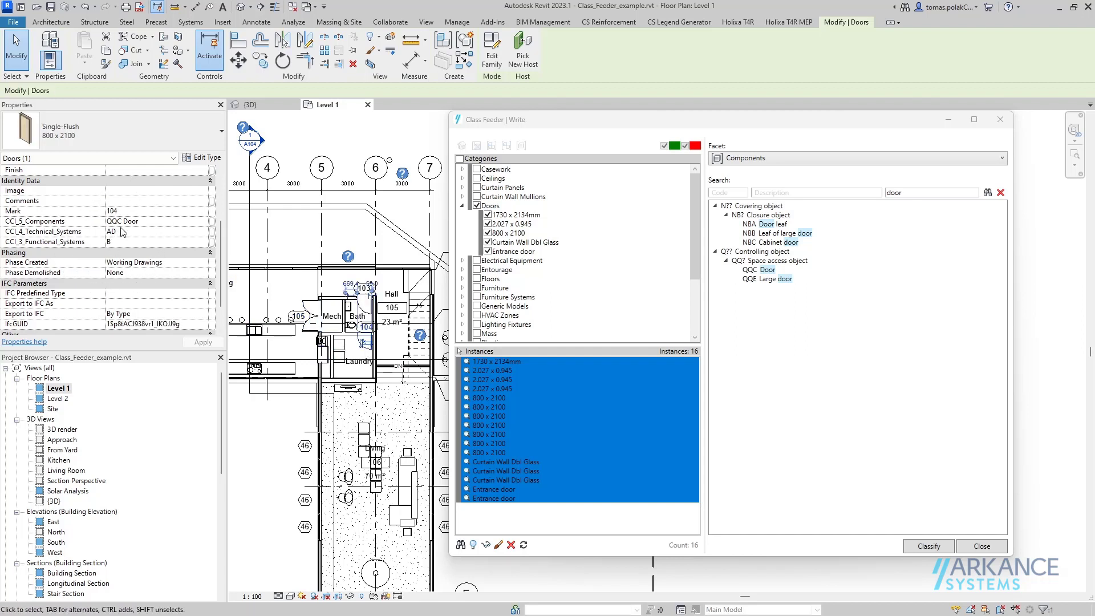
click(367, 104)
- Narrow the Write window and move it aside to uncover the house in the 3D view
drag(449, 257, 314, 257)
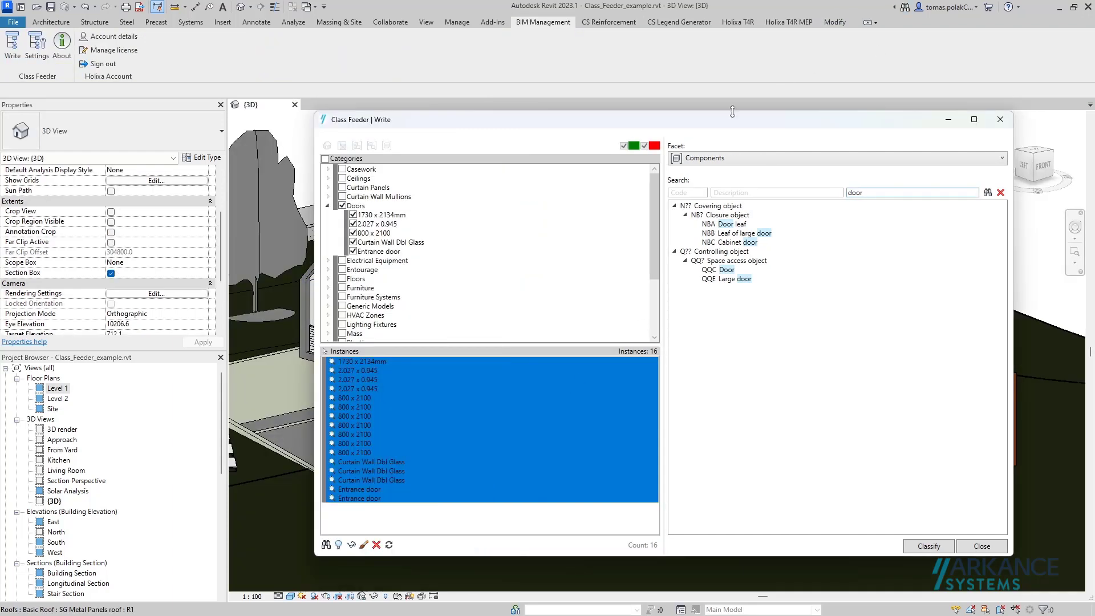
drag(720, 126, 570, 111)
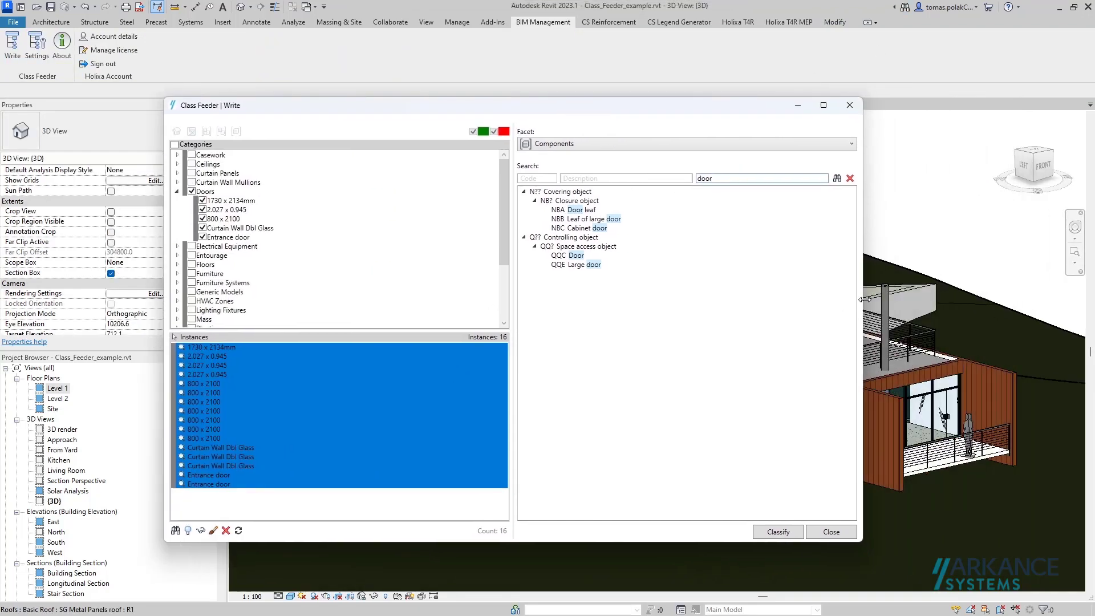
drag(862, 303, 632, 304)
drag(497, 113, 376, 111)
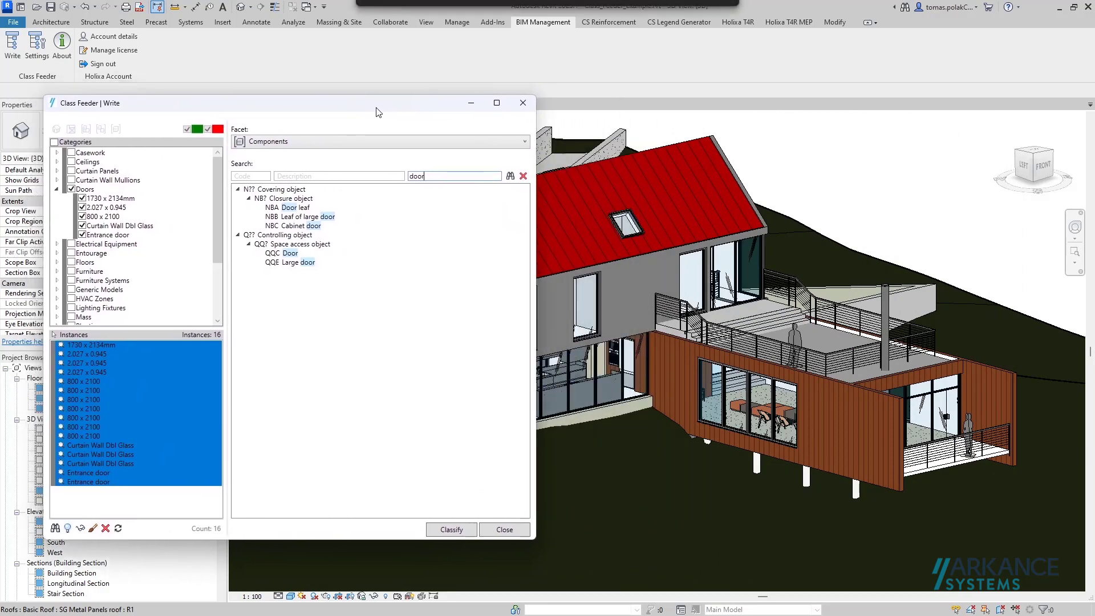
- Inspect a wall window and the roof skylight in the 3D view, and clear the selection
click(598, 284)
key(Escape)
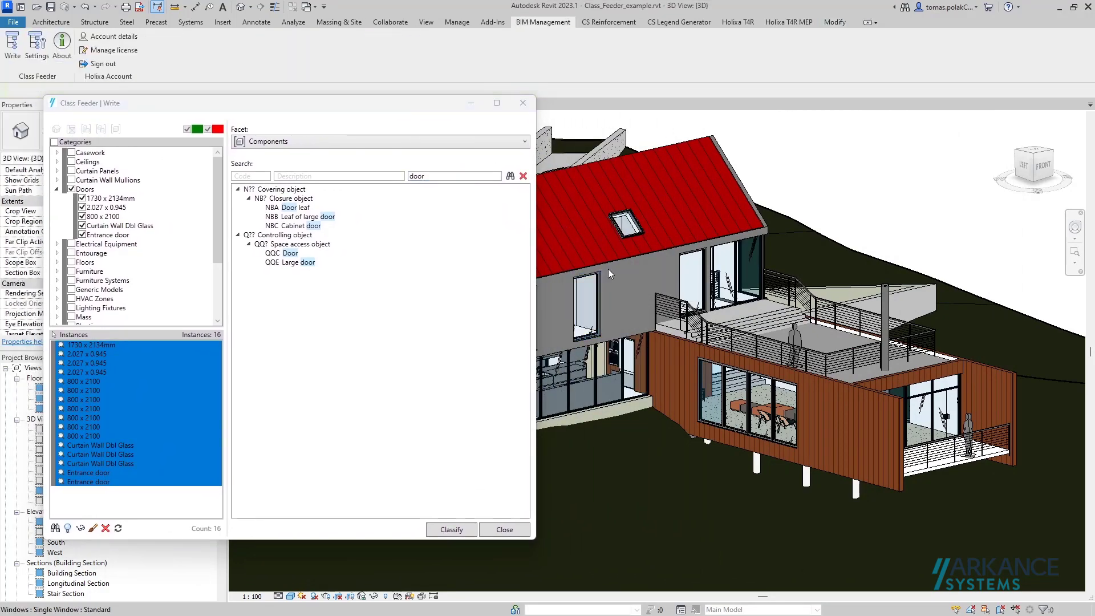
click(631, 217)
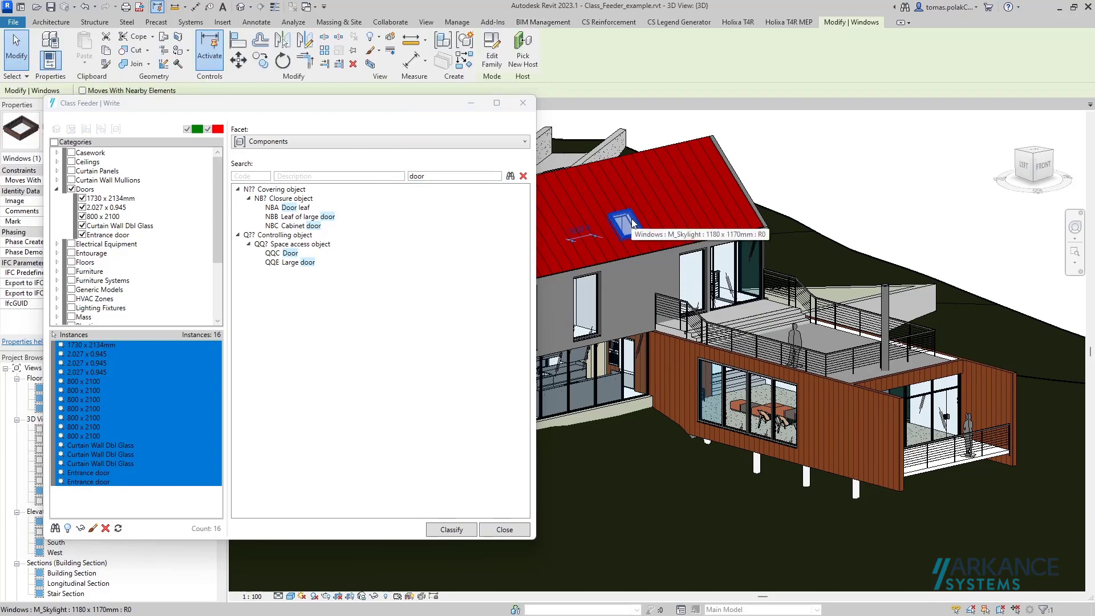
key(Escape)
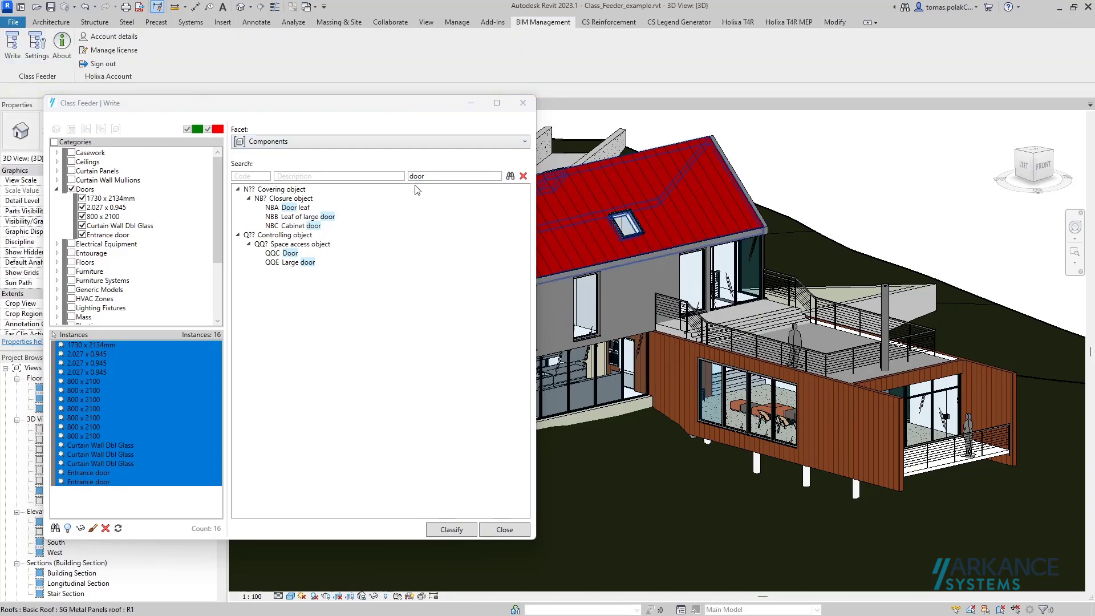
- Search the Components examples or synonyms for "window", replace Doors with all Windows types as the target, and classify them as QQA Window
click(341, 177)
text(window)
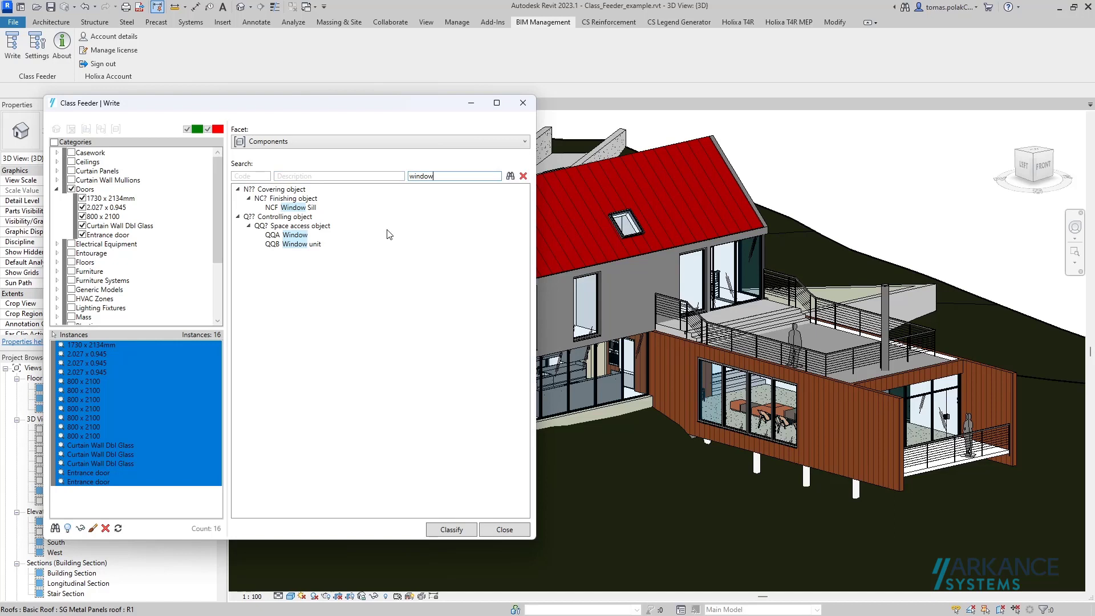
click(71, 189)
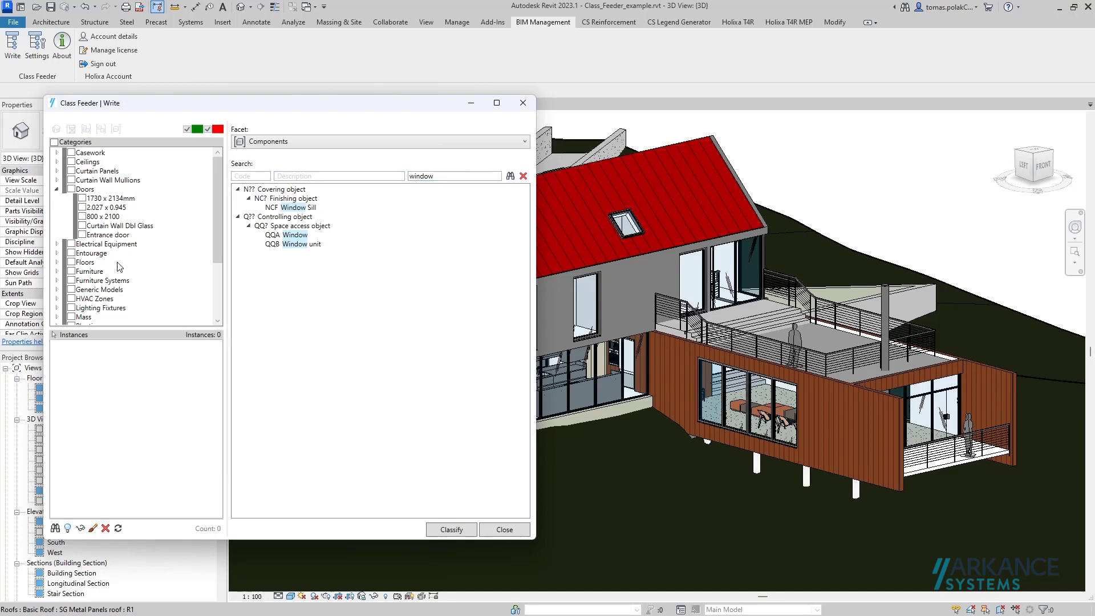
scroll(119, 266, down, 3)
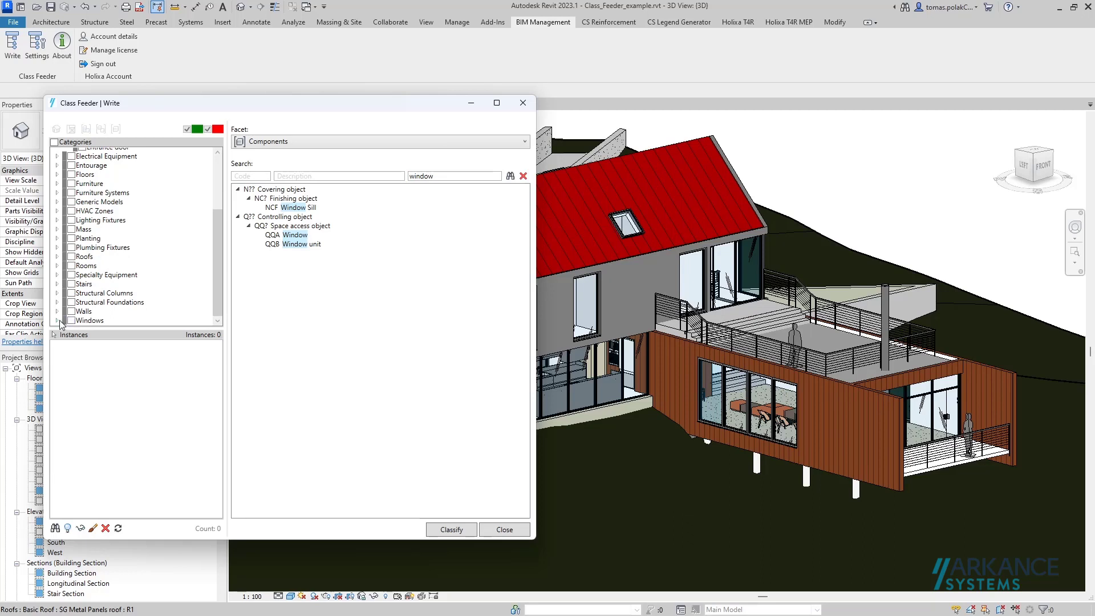
click(71, 321)
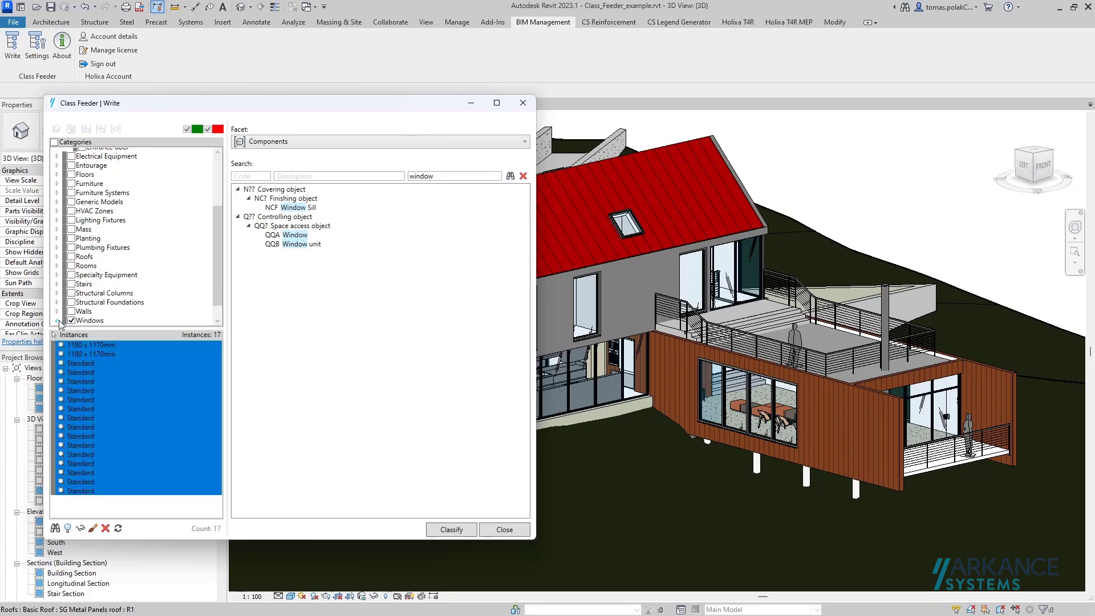
click(57, 321)
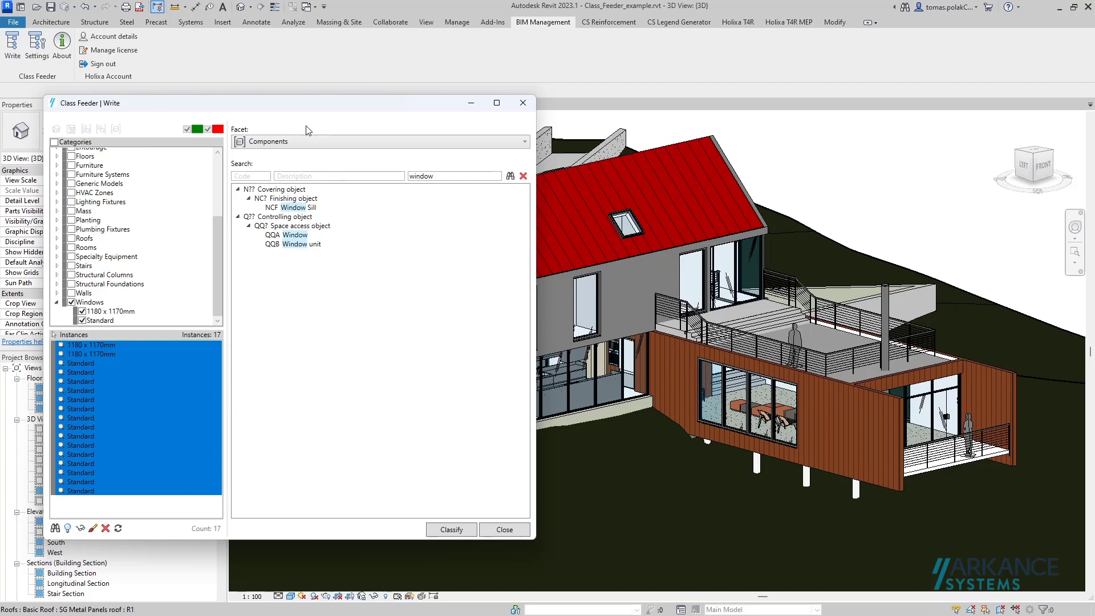
click(284, 237)
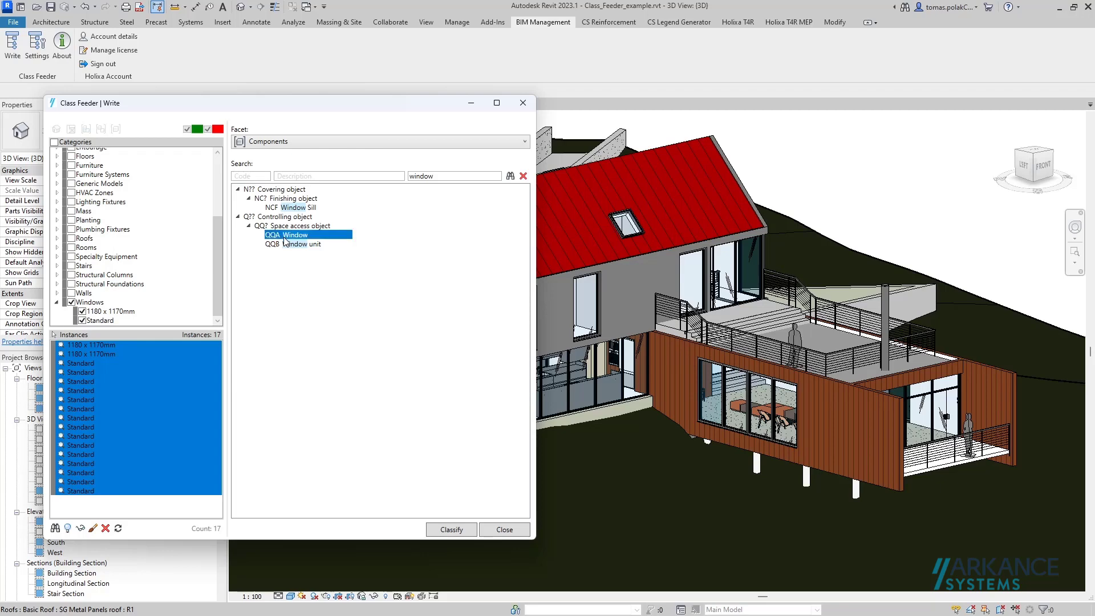
click(457, 531)
- Switch to the Technical Systems facet, look up the "roof" entries and their descriptions, and search the examples or synonyms for "wall"
click(298, 142)
click(280, 194)
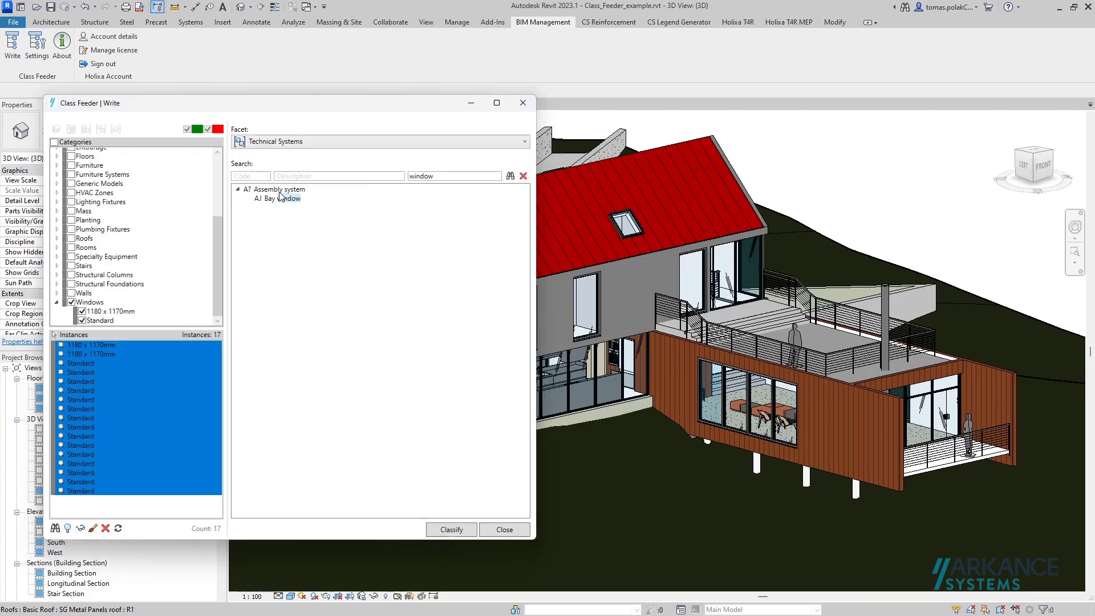
double_click(422, 177)
text(roof)
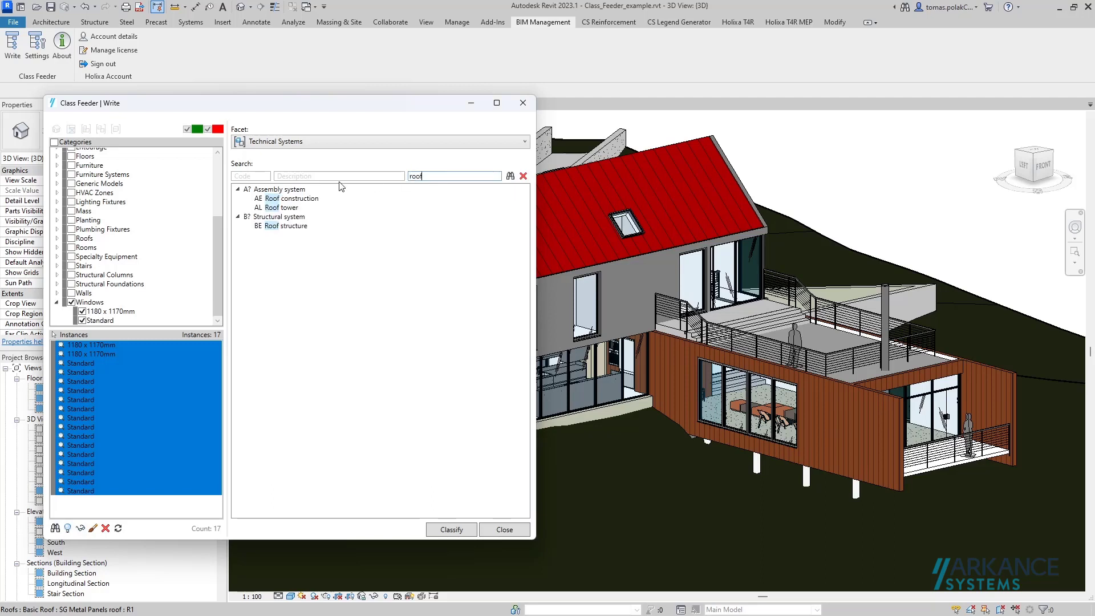
mouse_move(290, 228)
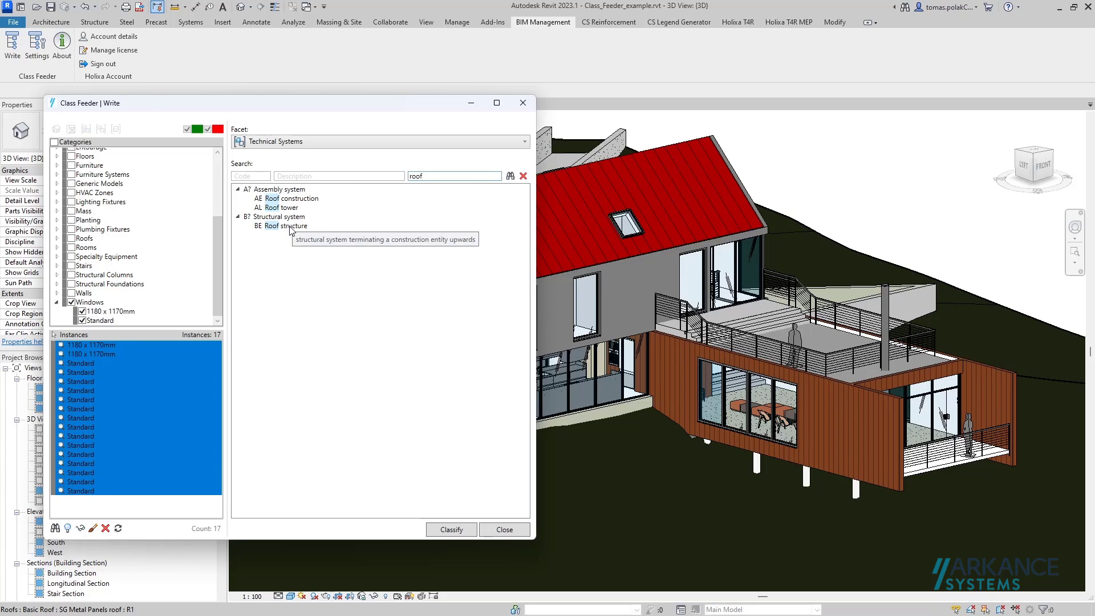
mouse_move(287, 202)
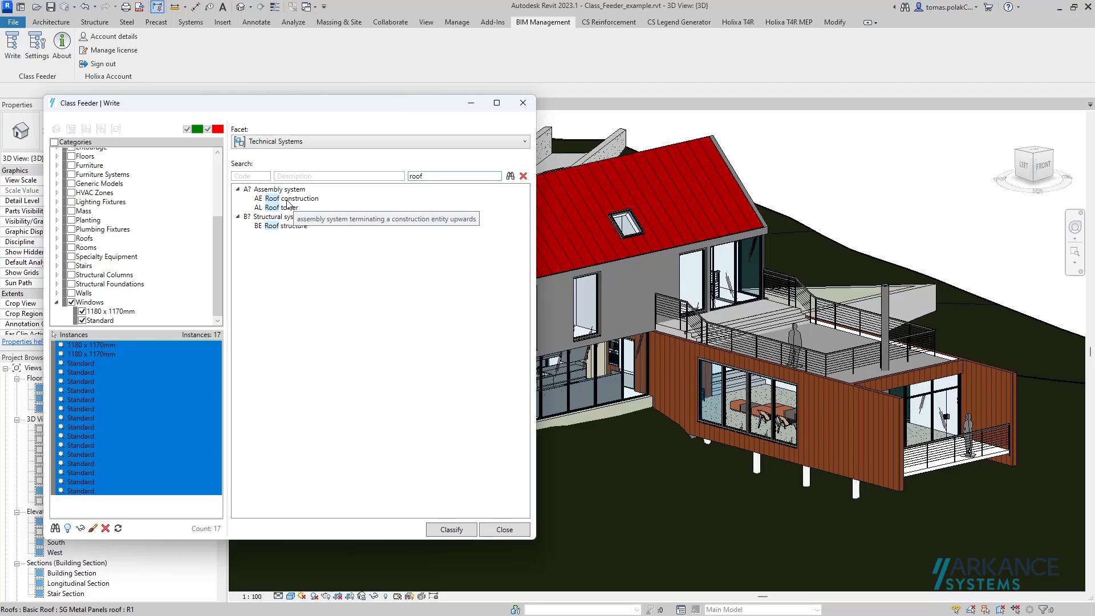
double_click(416, 176)
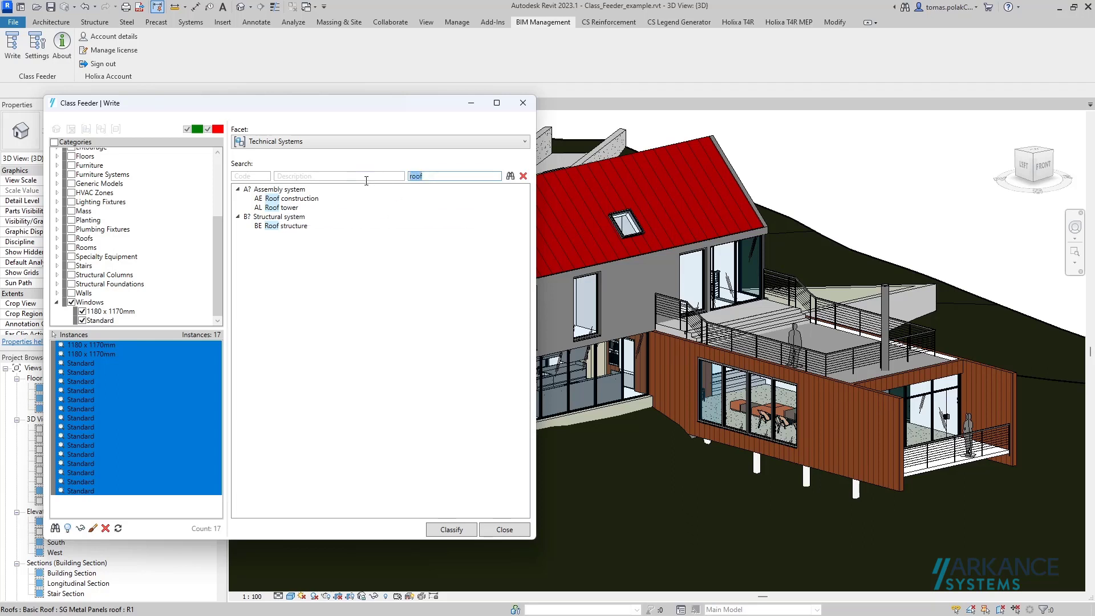
text(wall)
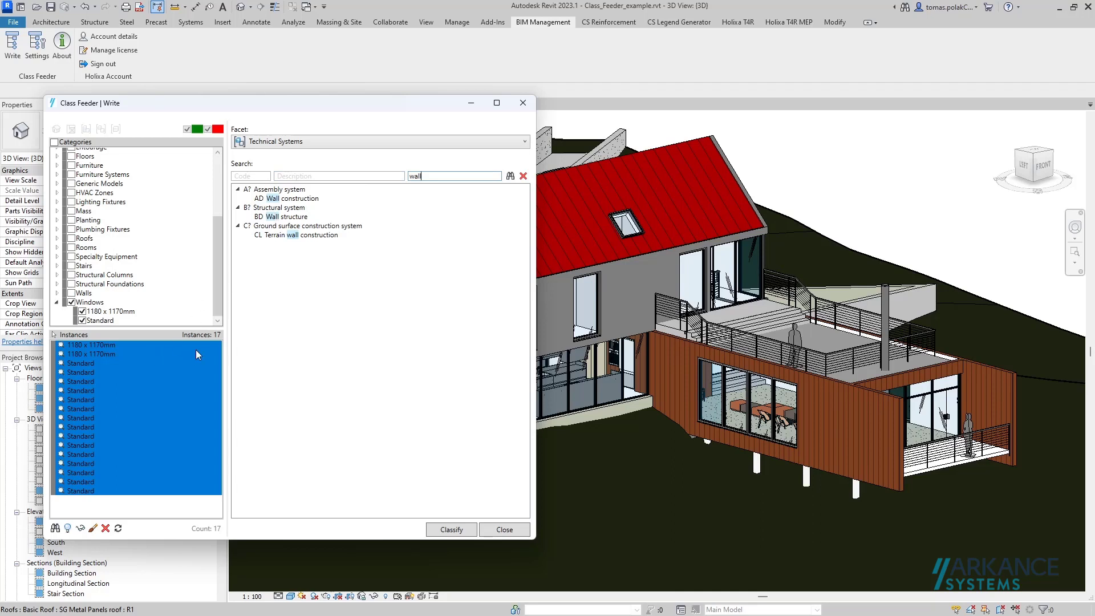
- Locate the first 1180 x 1170mm window instance in the 3D view, select both instances of that type, and inspect the roof around them
click(61, 346)
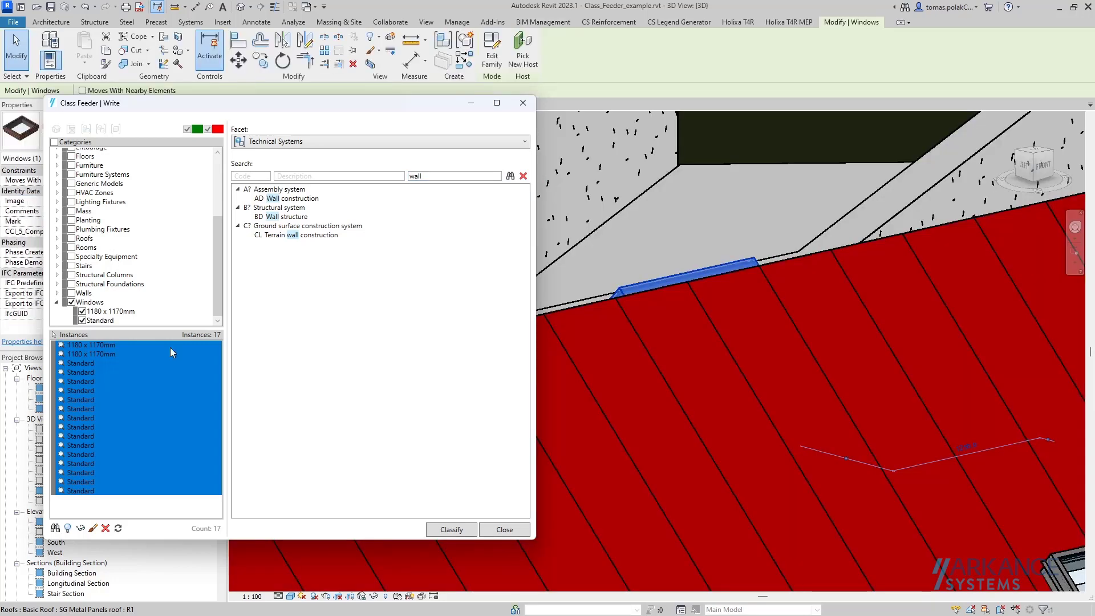
shift+middle_drag(740, 314, 930, 371)
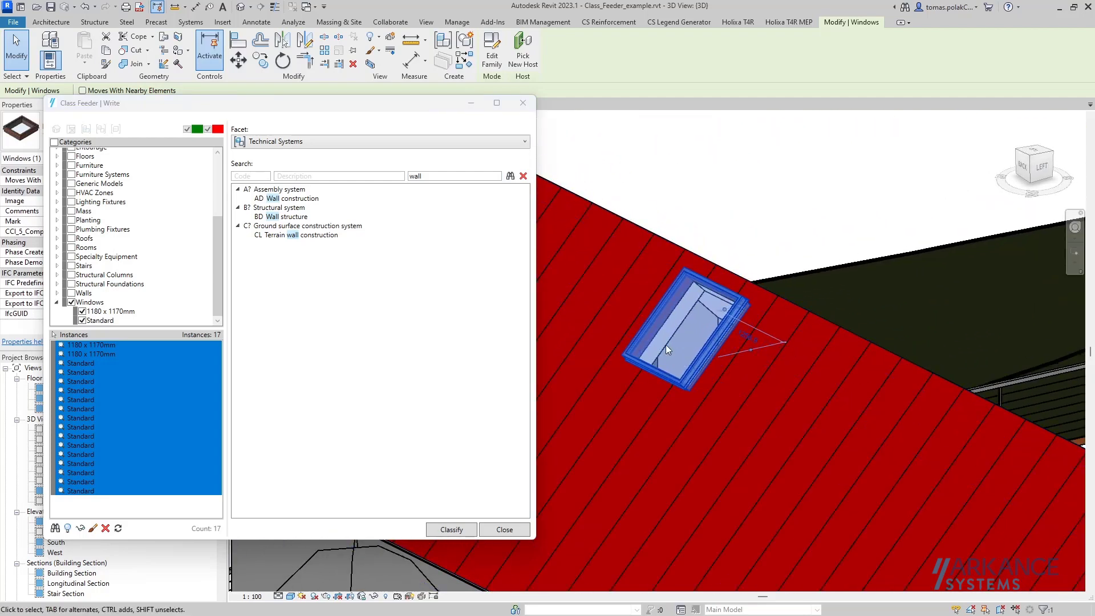
click(83, 344)
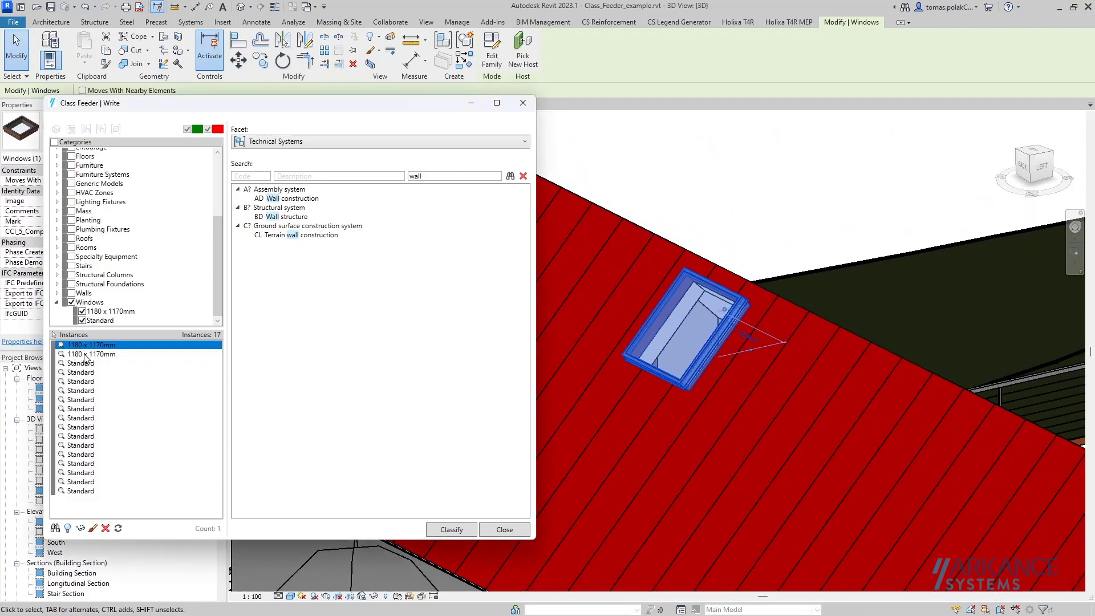
shift+click(85, 354)
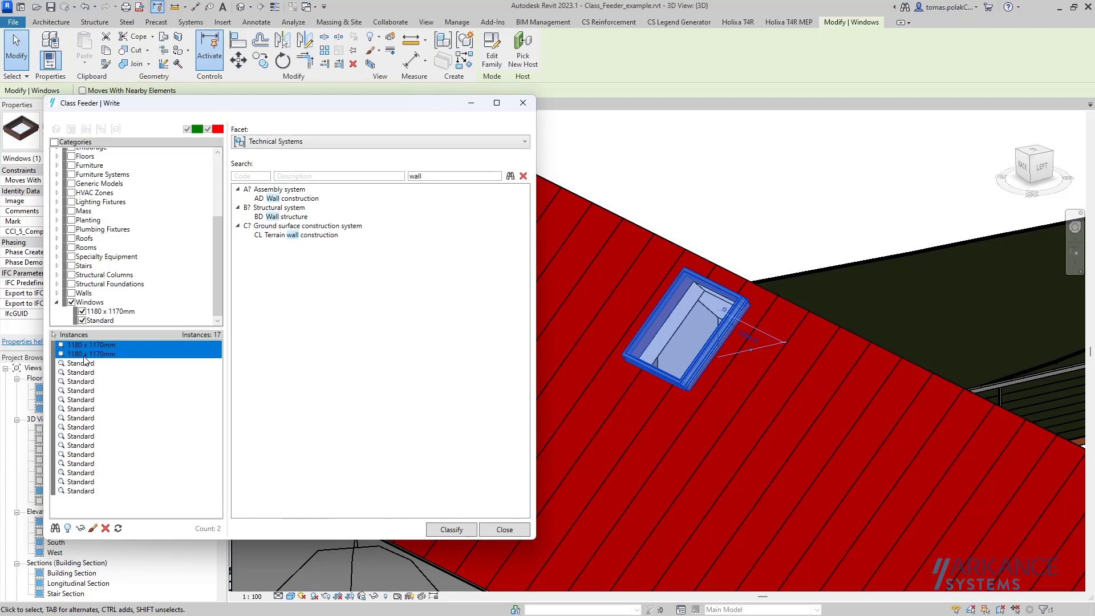
shift+middle_drag(721, 368, 556, 374)
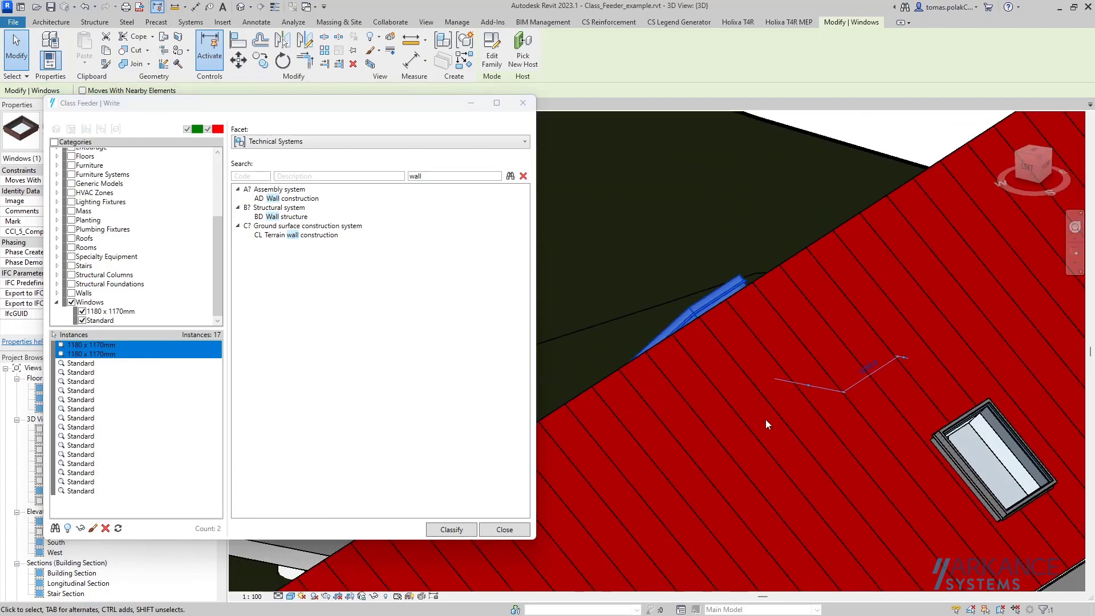
middle_drag(795, 426, 751, 407)
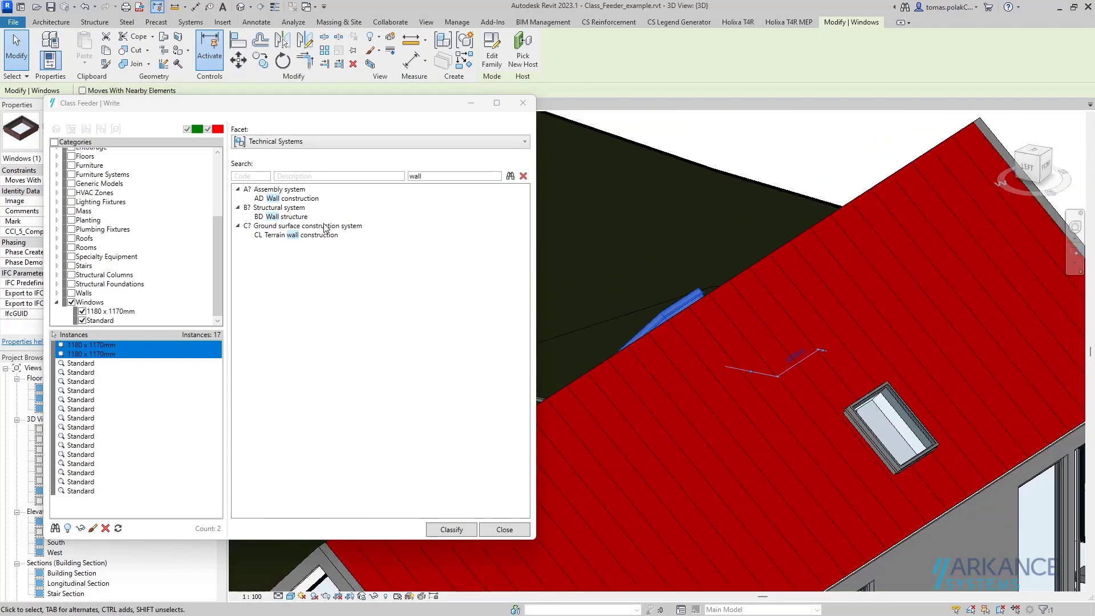
- Select all 15 Standard window instances and classify them as AD Wall construction in the Technical Systems facet
click(85, 364)
shift+click(86, 491)
click(85, 364)
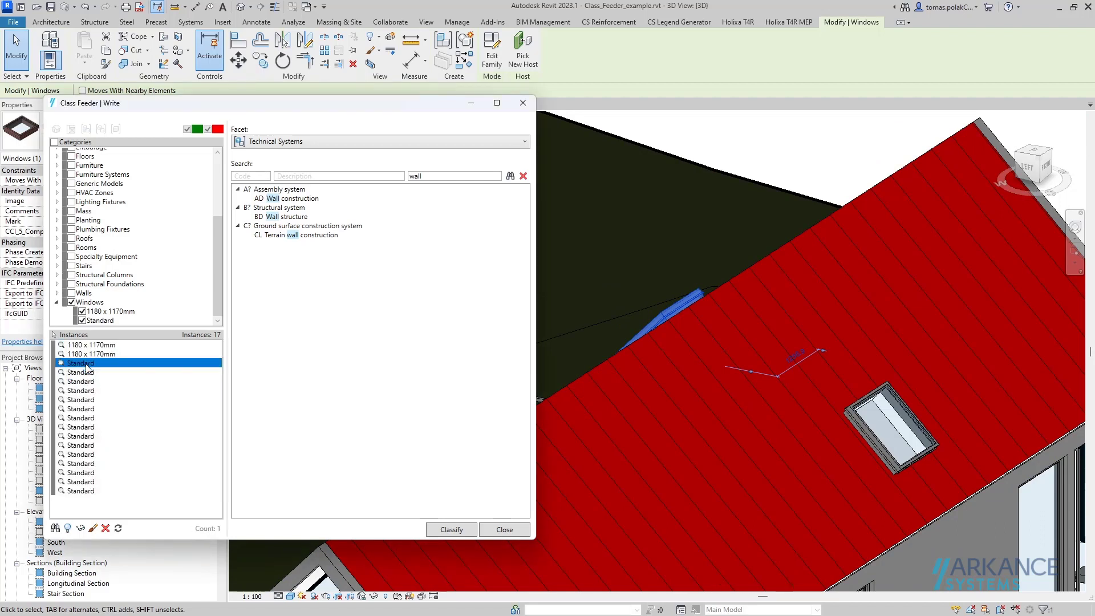
shift+click(83, 492)
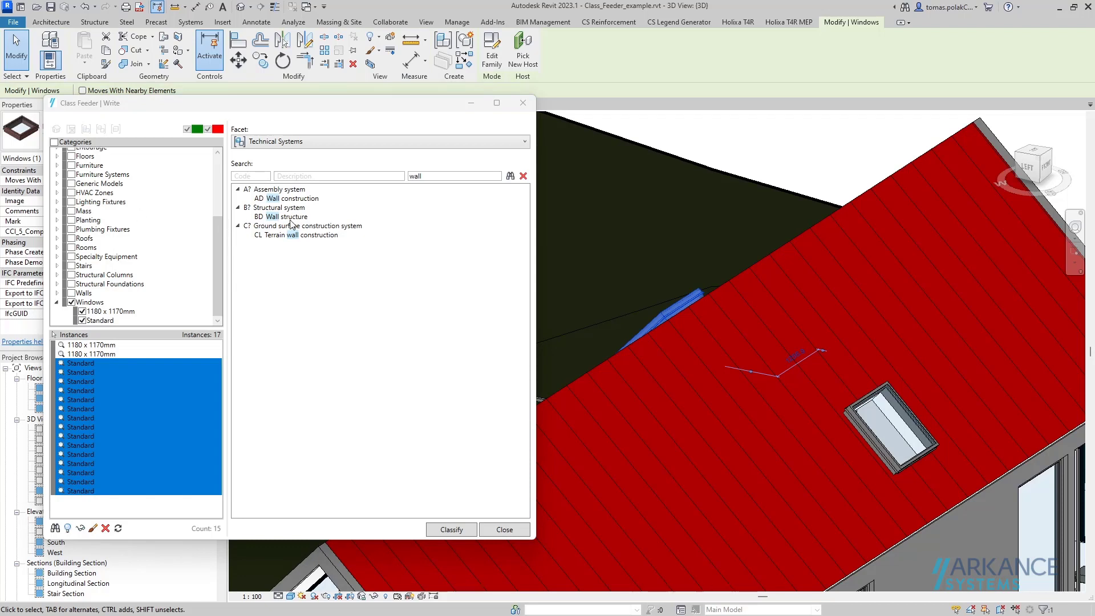
click(282, 199)
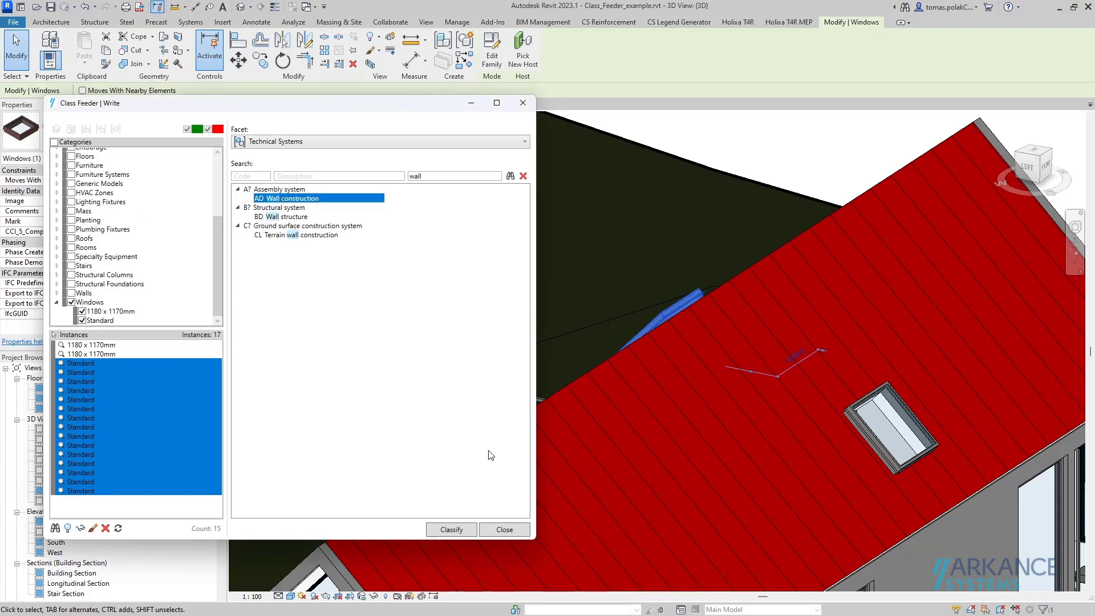
click(451, 530)
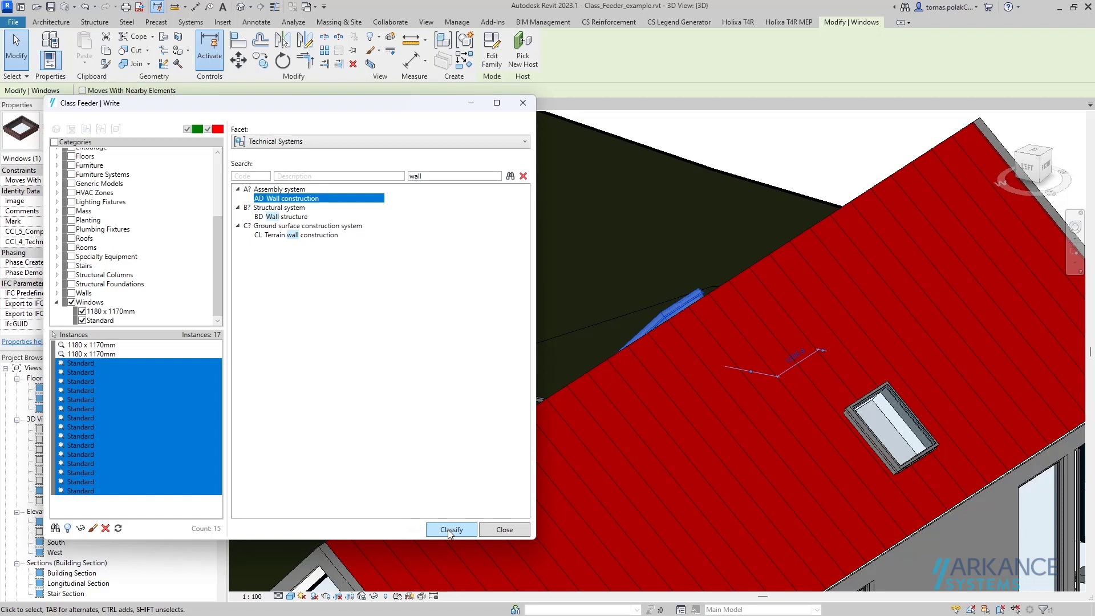
- Select both 1180 x 1170mm skylights, search the examples or synonyms for "roof", and classify them as AE Roof construction
click(77, 347)
shift+click(82, 354)
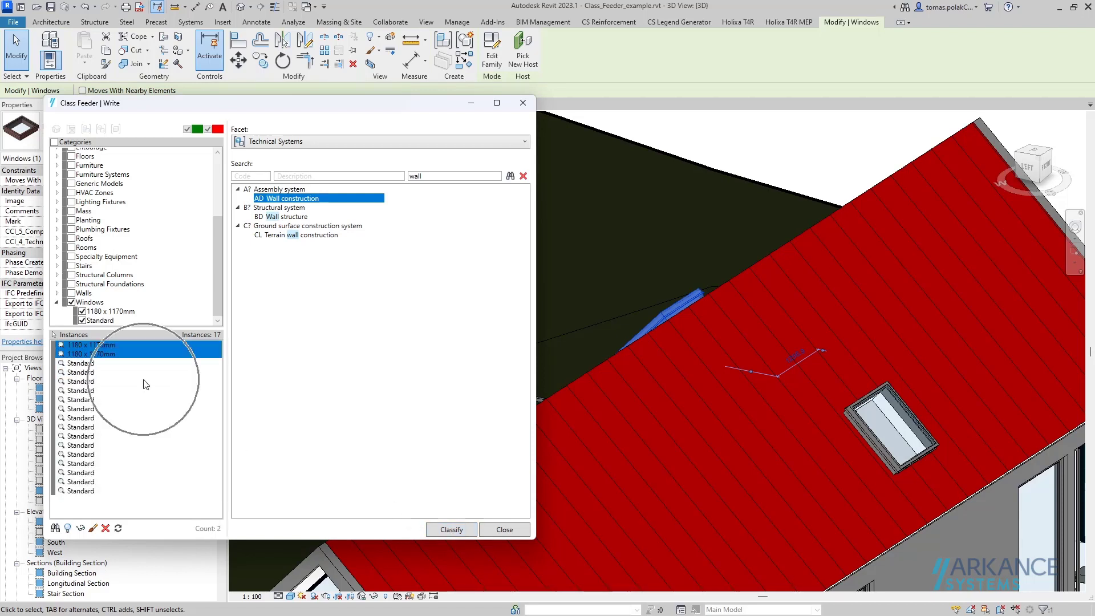
drag(495, 176, 357, 175)
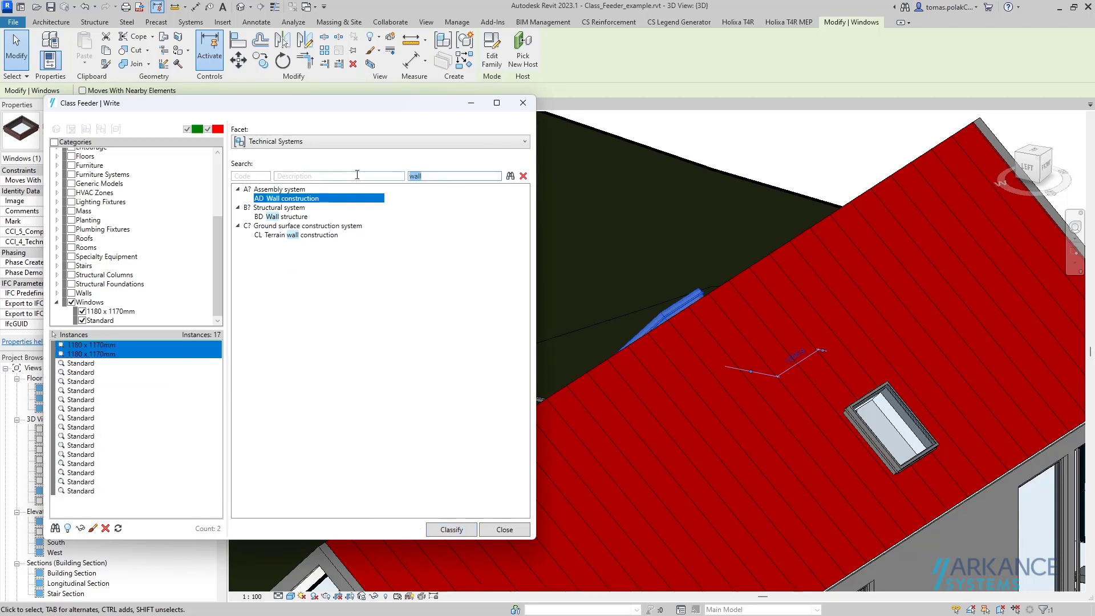
text(roof)
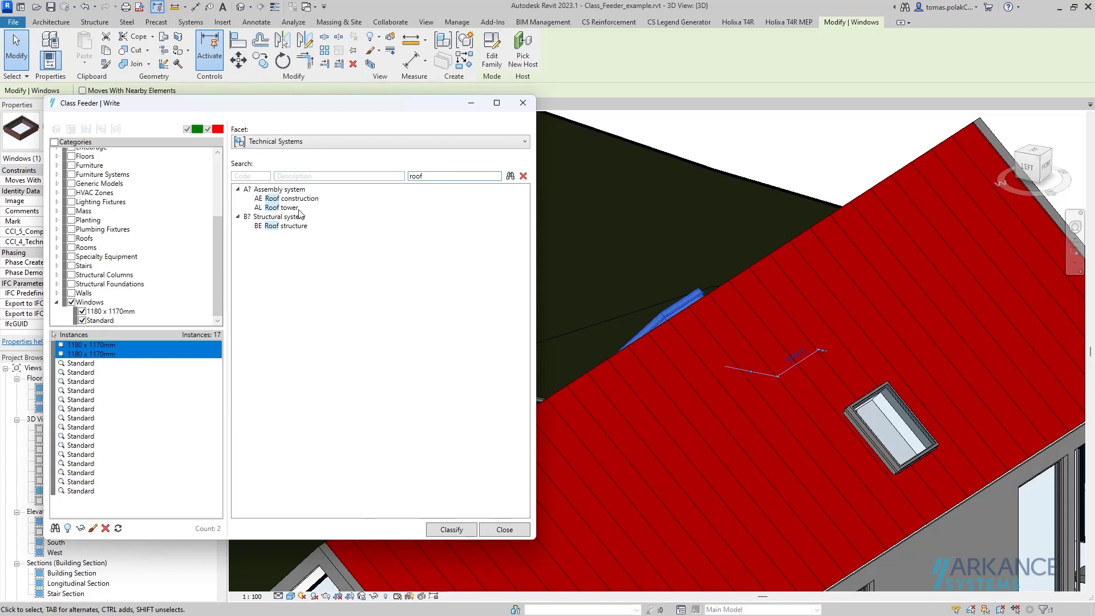
click(451, 531)
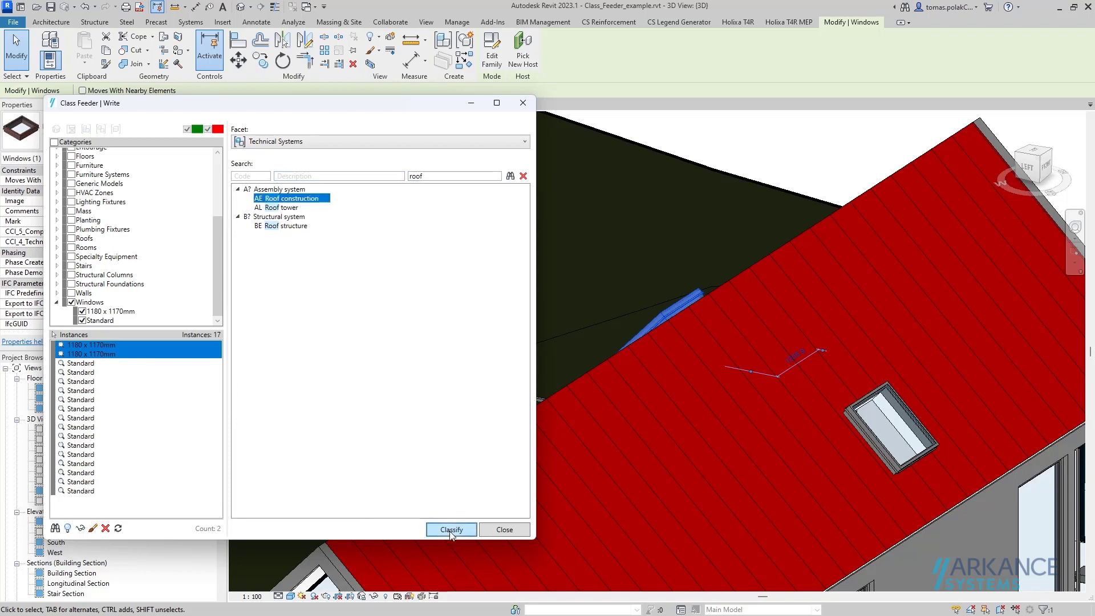
drag(354, 110, 481, 103)
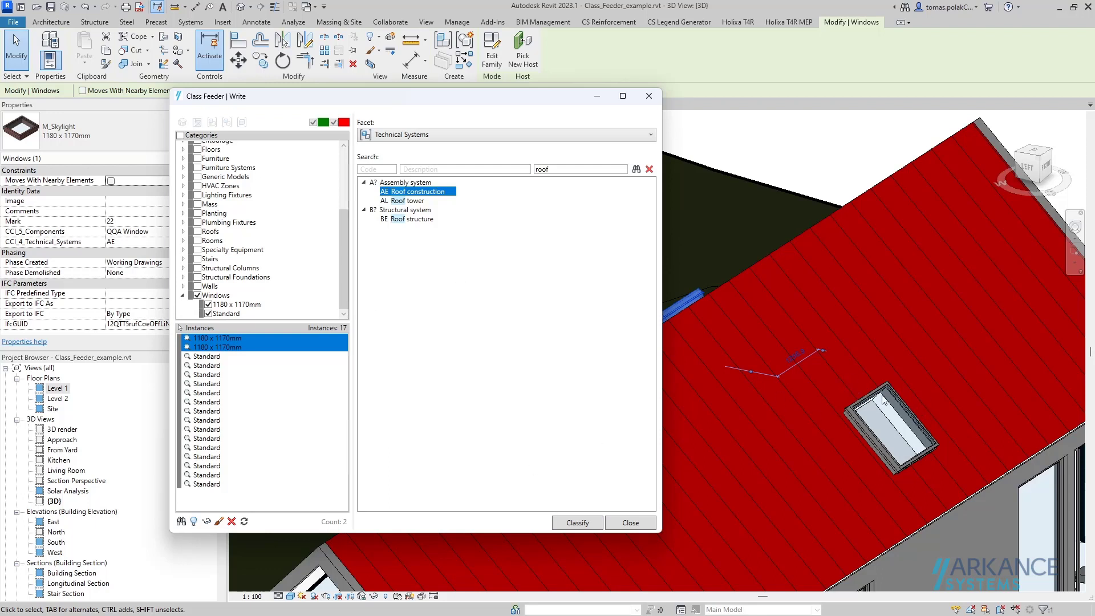
- Switch to the Functional Systems facet and classify the two selected 1180 x 1170mm skylights as D Roof system
click(430, 136)
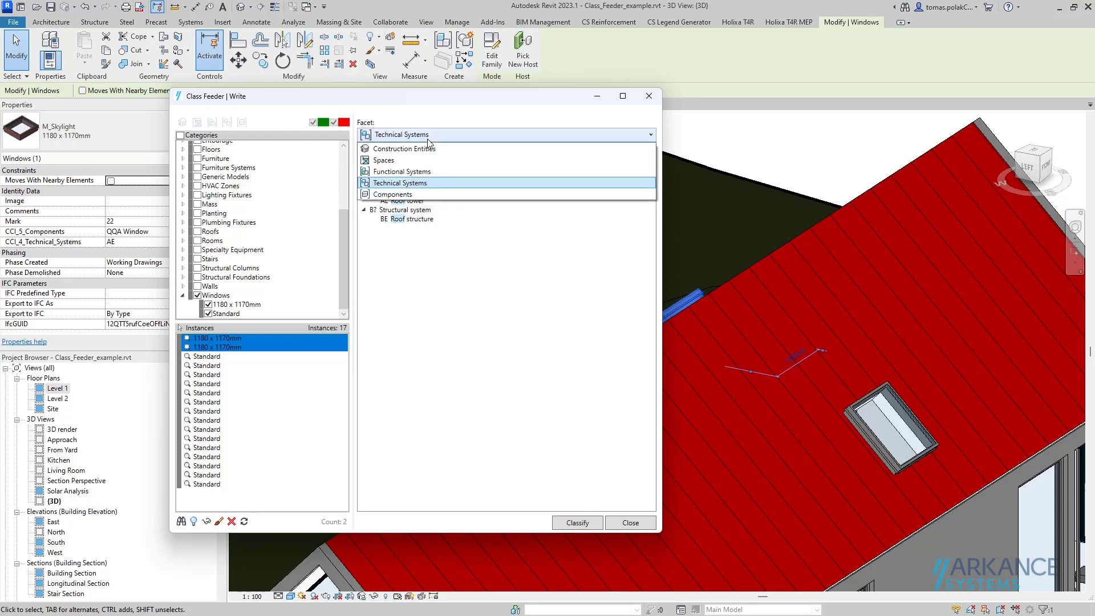
click(399, 174)
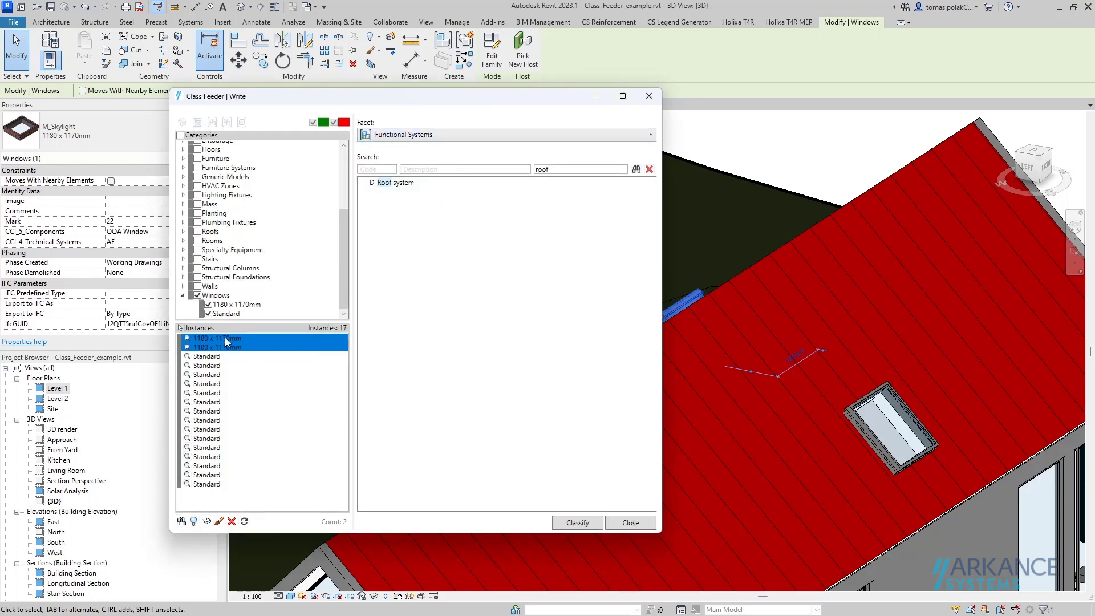
click(392, 184)
click(573, 523)
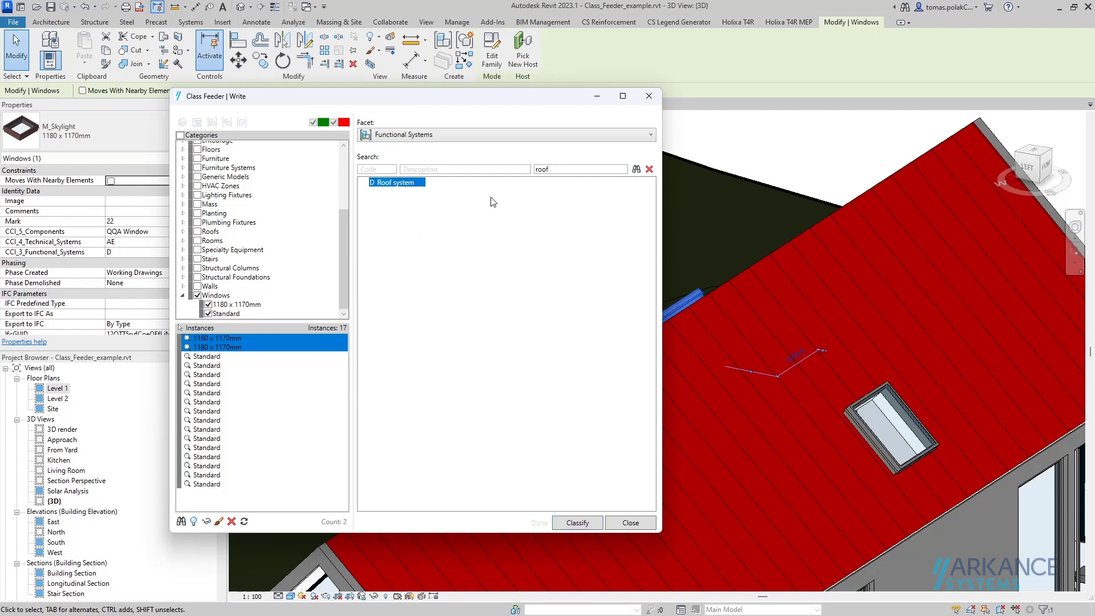
- Search the Functional Systems examples or synonyms for "wall", limit the target to Standard windows, and classify them as B Wall system
double_click(541, 170)
text(wall)
click(208, 314)
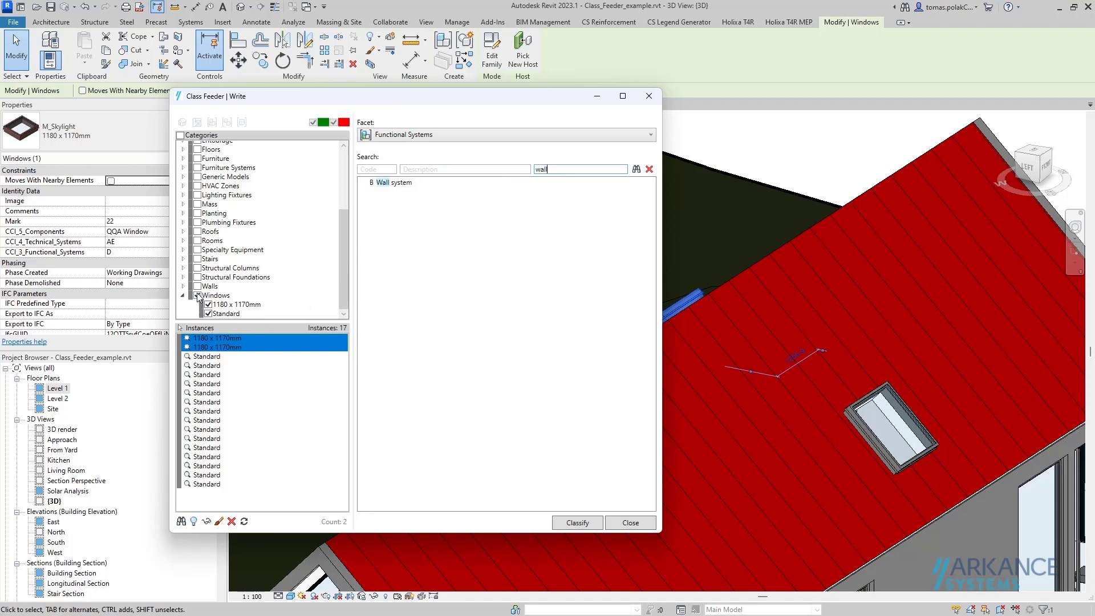
click(208, 314)
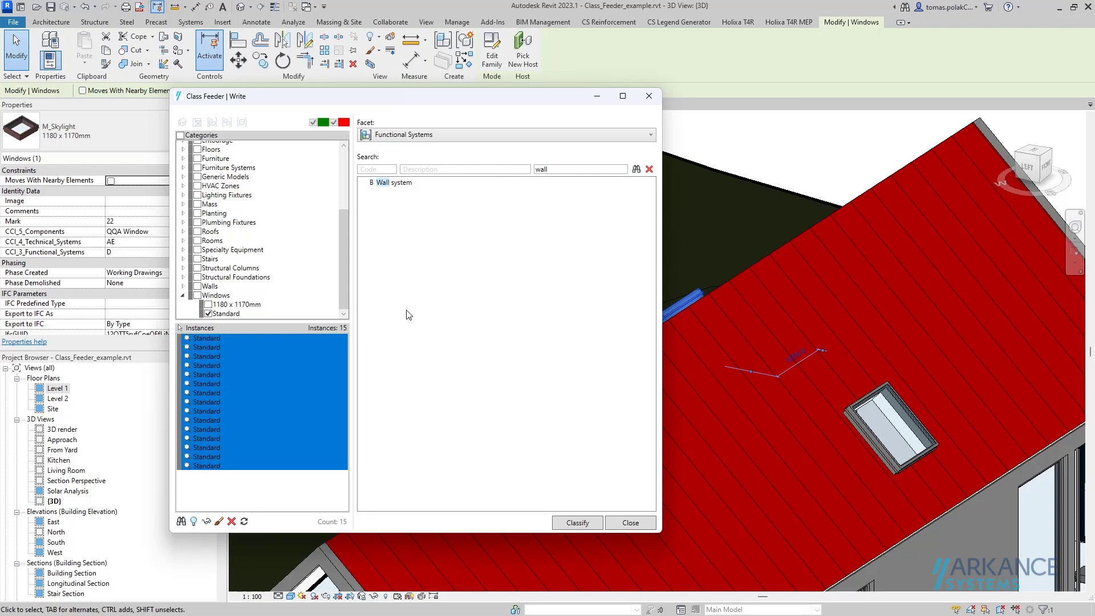
click(395, 183)
click(569, 523)
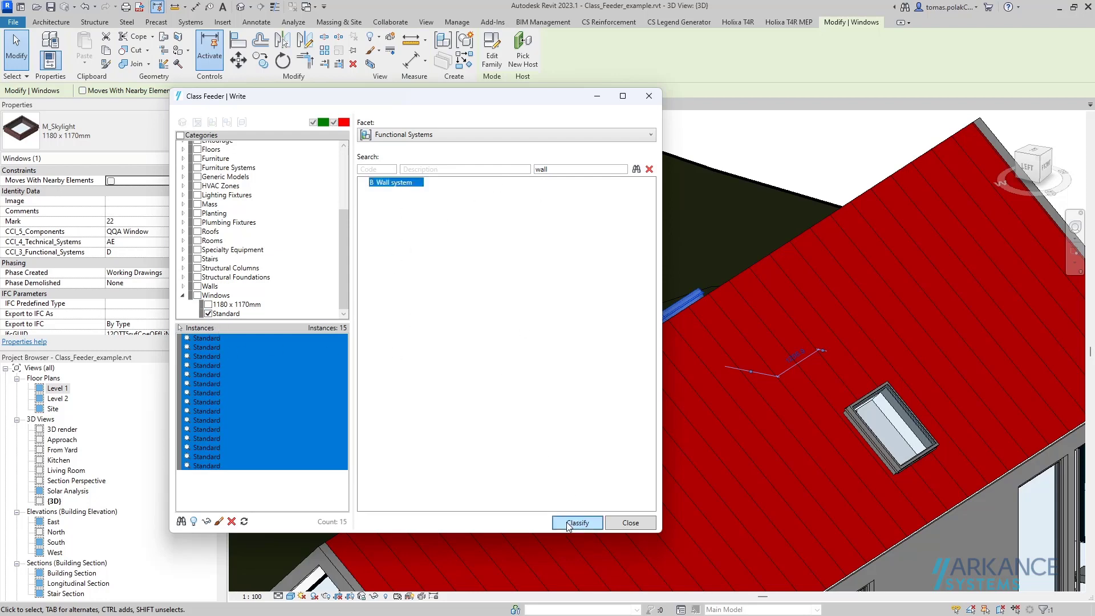
- Select an upper-floor wall window in the 3D view and check its CCI classification parameters
shift+middle_drag(709, 485, 827, 322)
click(817, 322)
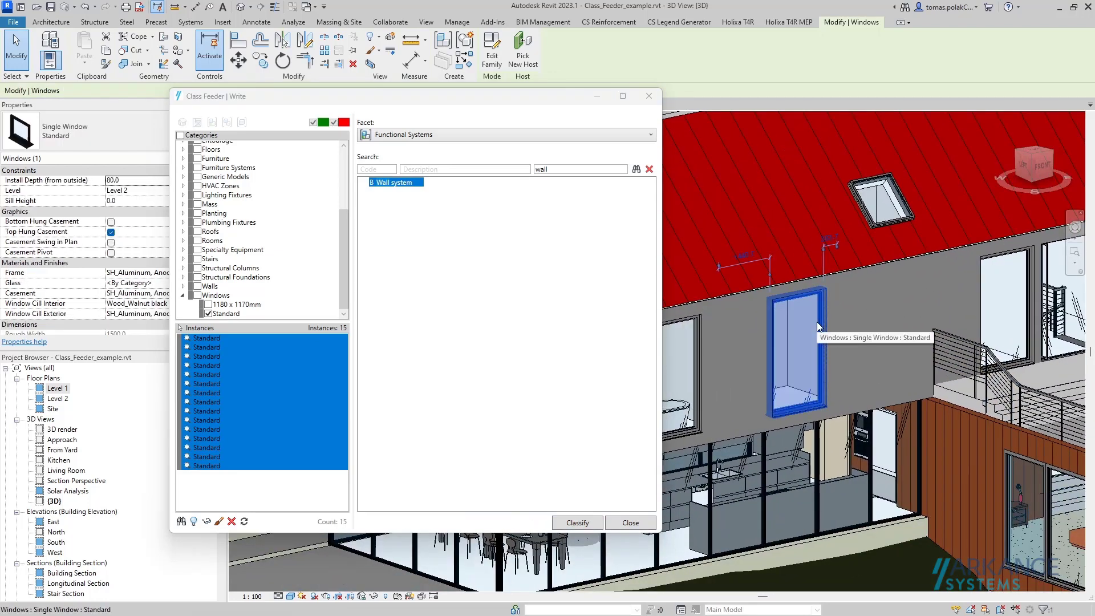
scroll(115, 282, down, 5)
scroll(115, 282, down, 3)
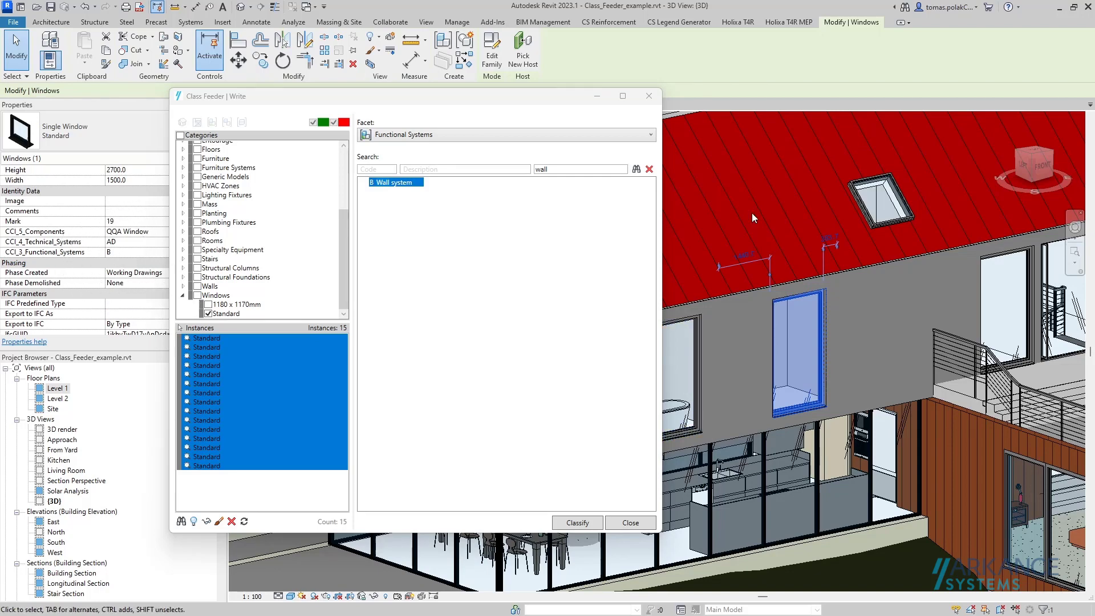
- Select the three ground-floor SH_Curtain wall elements in the model, find them in Class Feeder, and classify them as B Wall system
scroll(786, 321, down, 3)
middle_drag(799, 356, 821, 400)
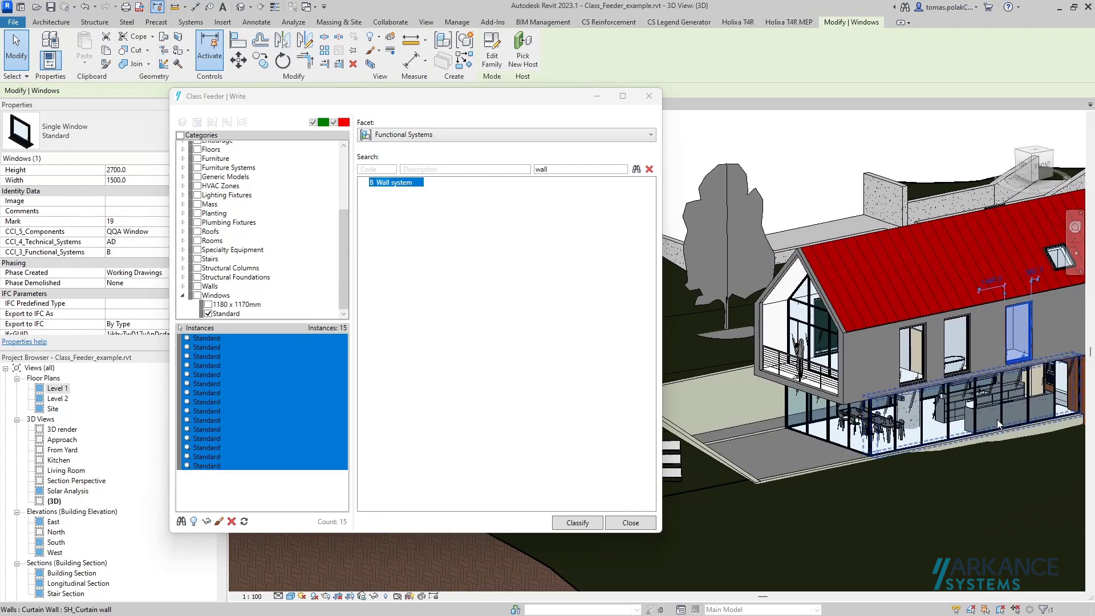
click(840, 443)
ctrl+click(840, 443)
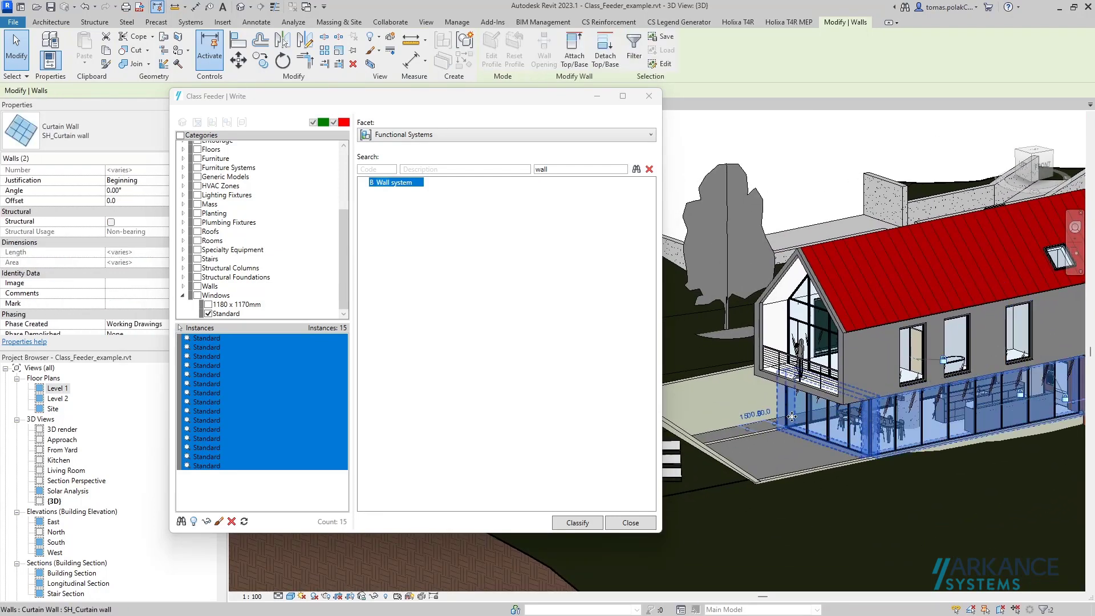
ctrl+click(817, 419)
middle_drag(913, 439, 851, 433)
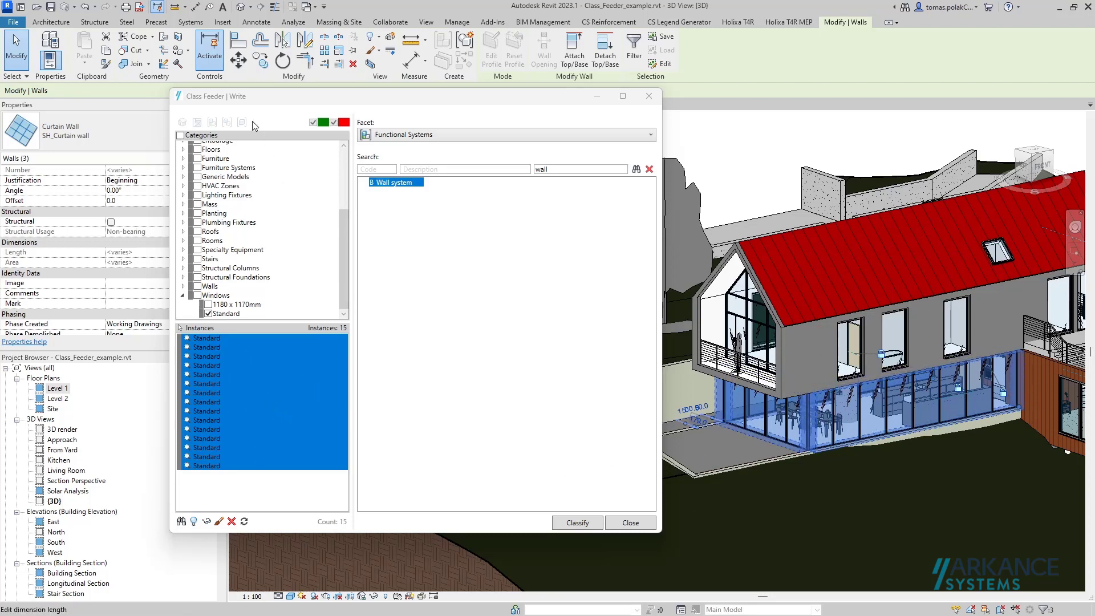
click(182, 521)
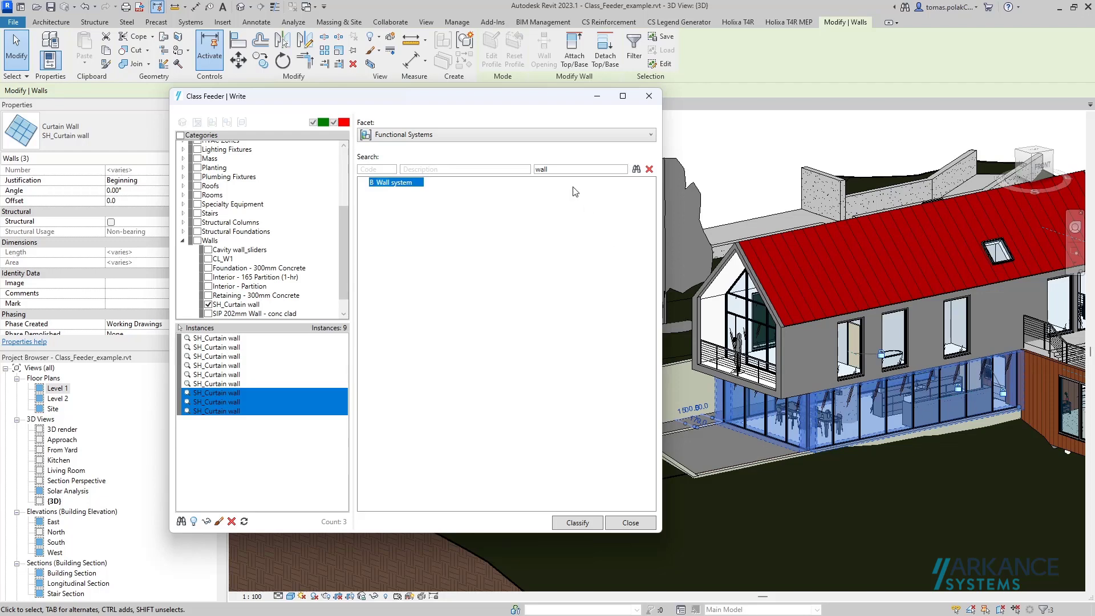
click(578, 522)
- Switch to the Technical Systems facet and classify the three selected curtain walls as AD Wall construction
click(411, 135)
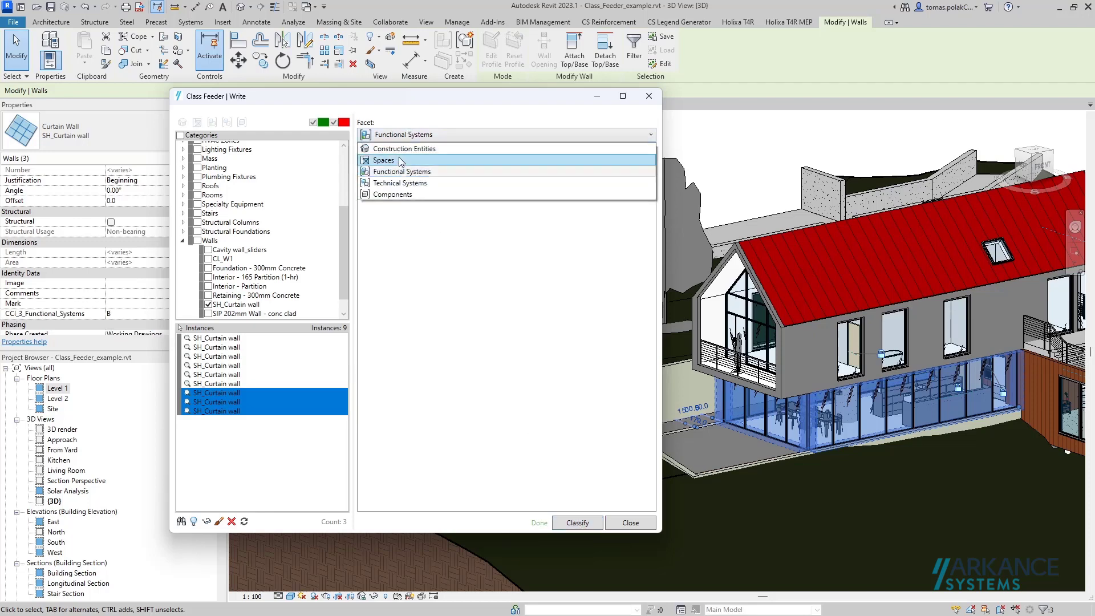
click(398, 183)
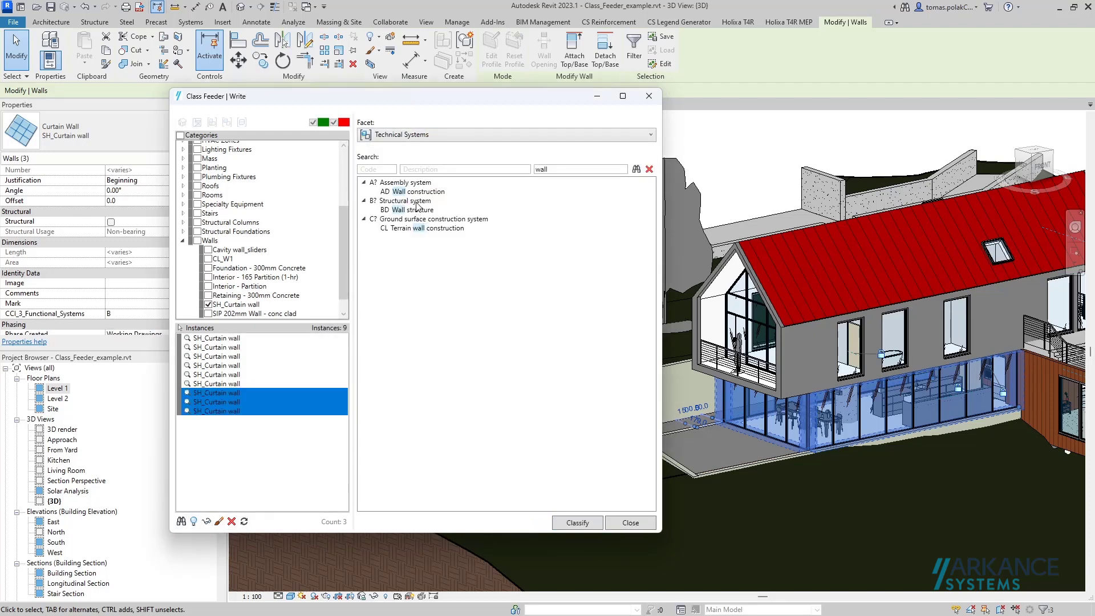
click(417, 193)
click(575, 522)
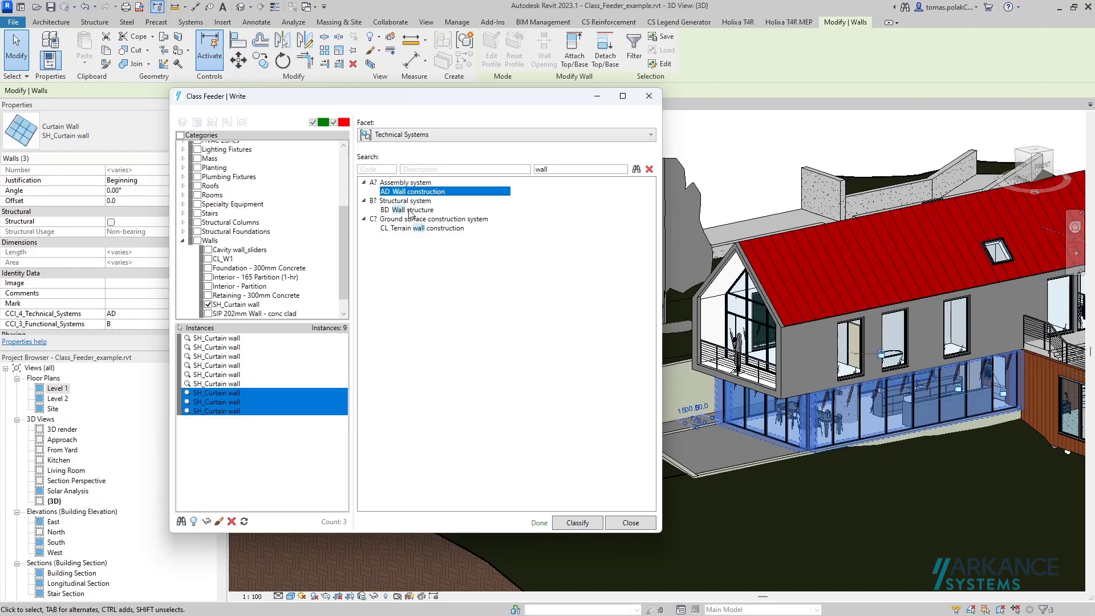
- Switch to the Components facet, search the examples or synonyms for "window", and classify the three curtain walls as QQA Window
click(425, 135)
click(425, 194)
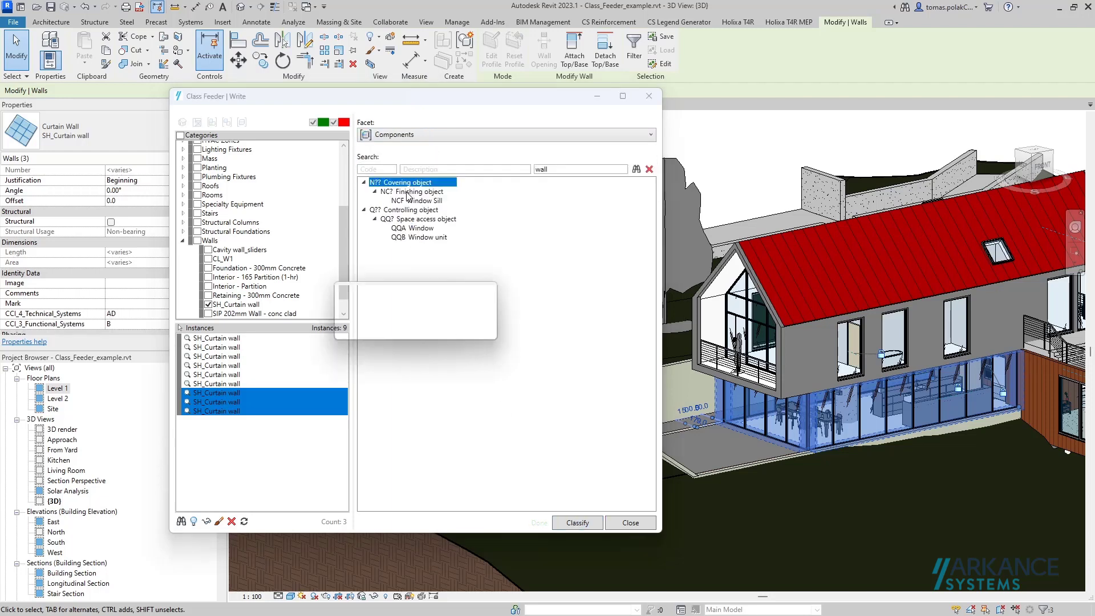
double_click(560, 169)
text(win)
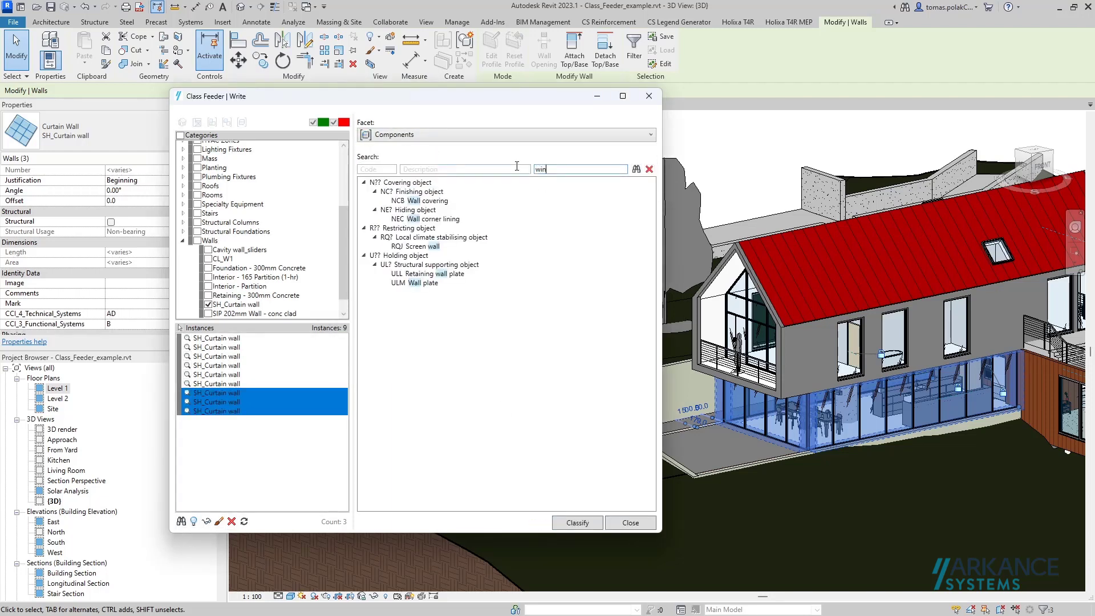
text(dow)
click(637, 169)
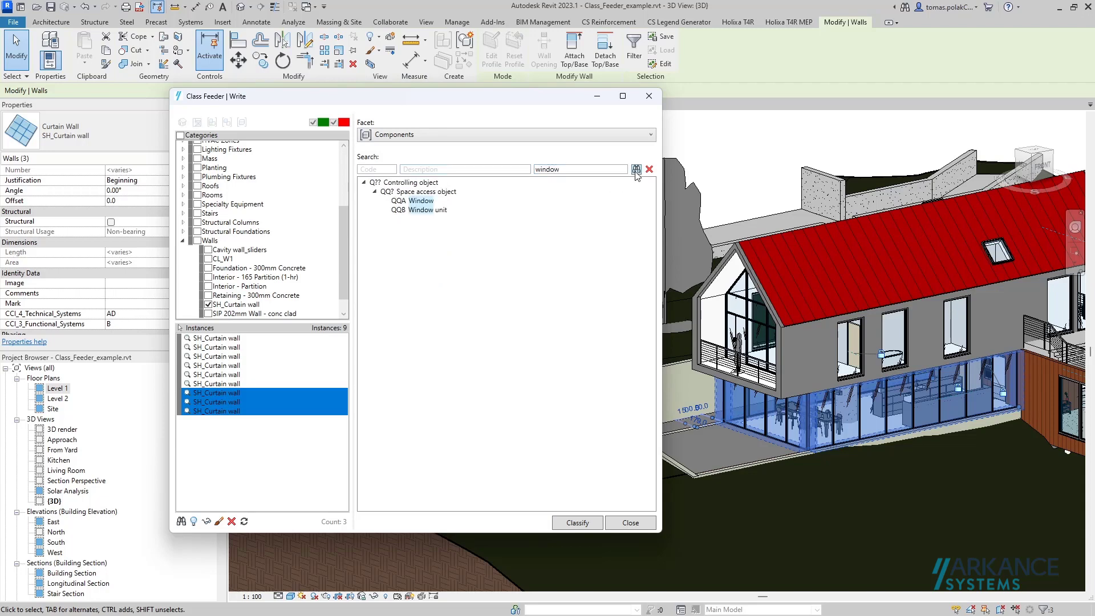
click(420, 201)
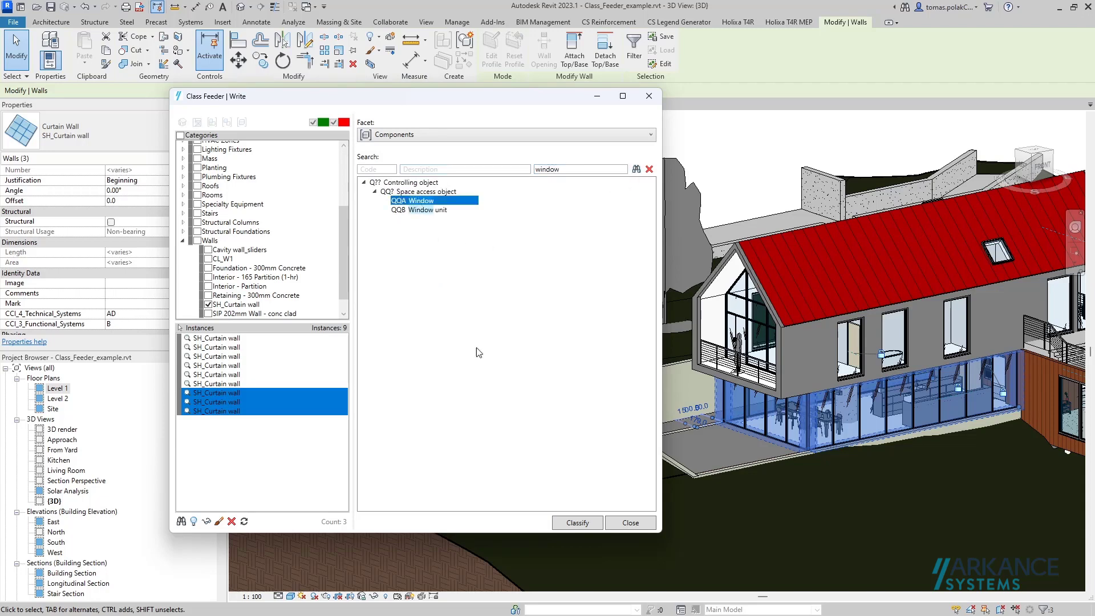
click(578, 523)
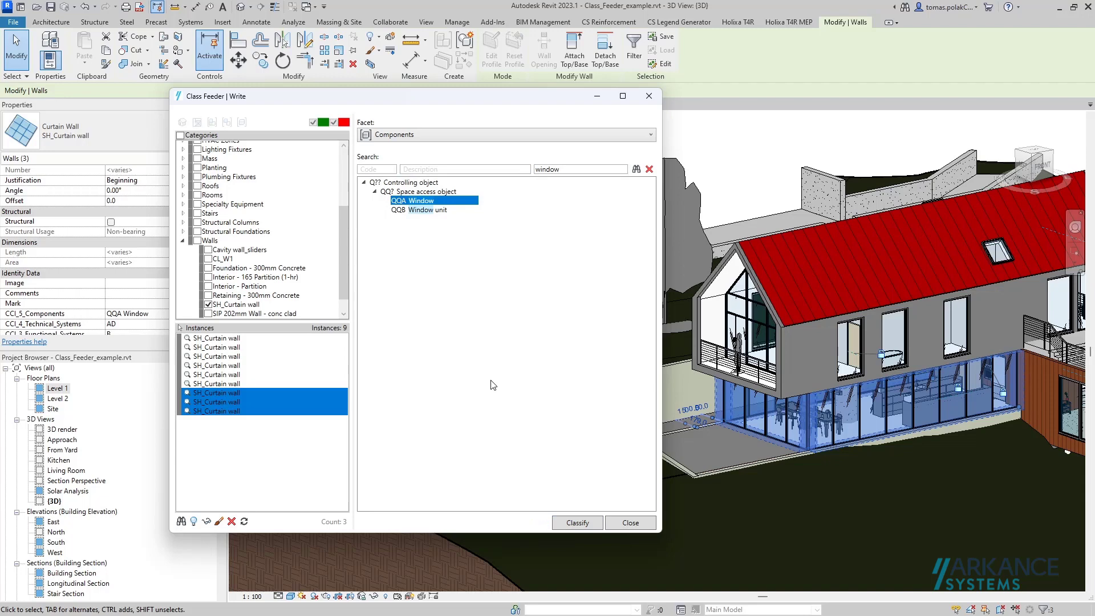
scroll(106, 308, down, 1)
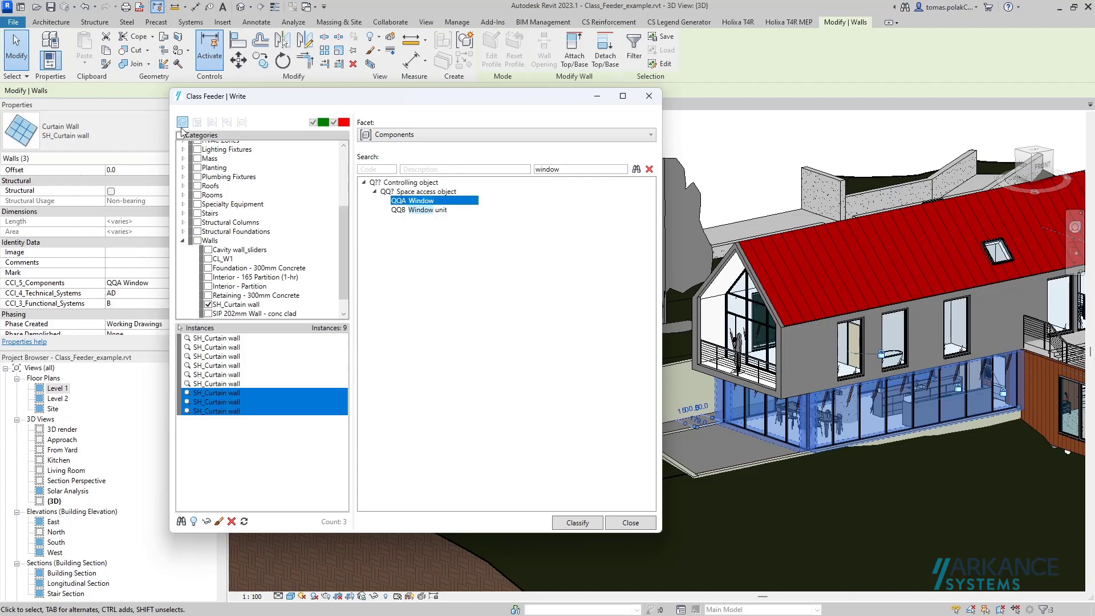
- Turn on the Components classification status colouring for categories and instances, and select only the first of the three classified curtain walls
click(242, 123)
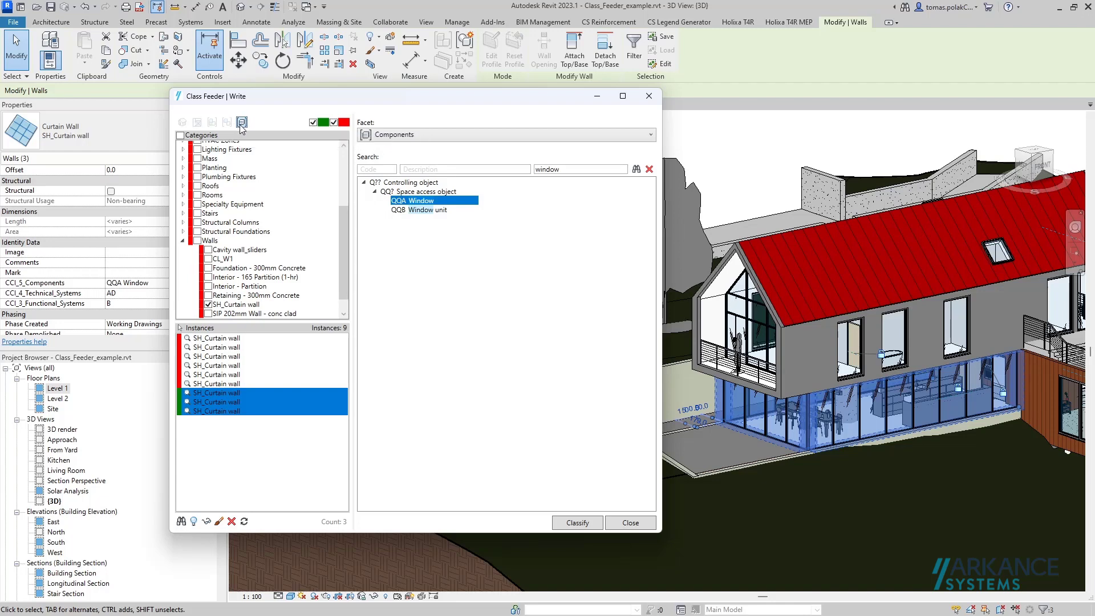
click(240, 122)
click(224, 394)
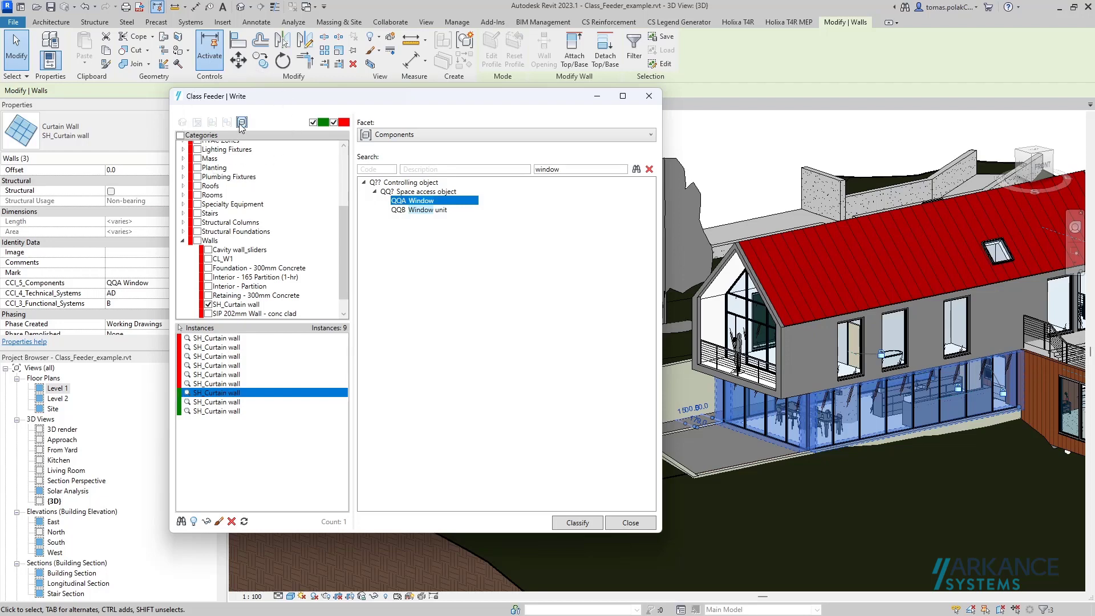
- Expand the Doors category and include all its types in the instance list
scroll(217, 256, up, 4)
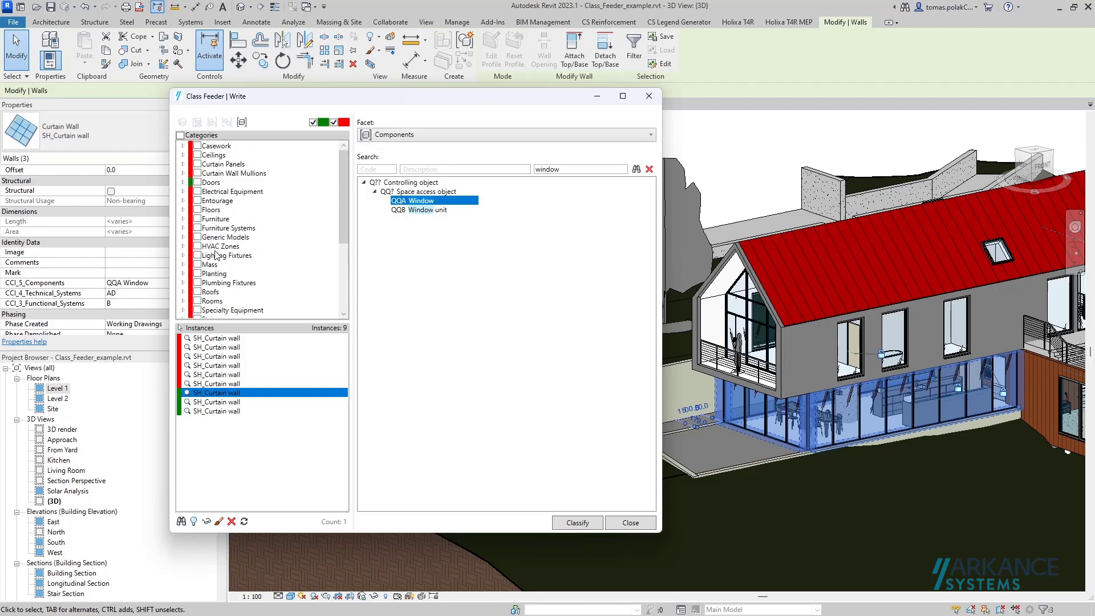
click(182, 182)
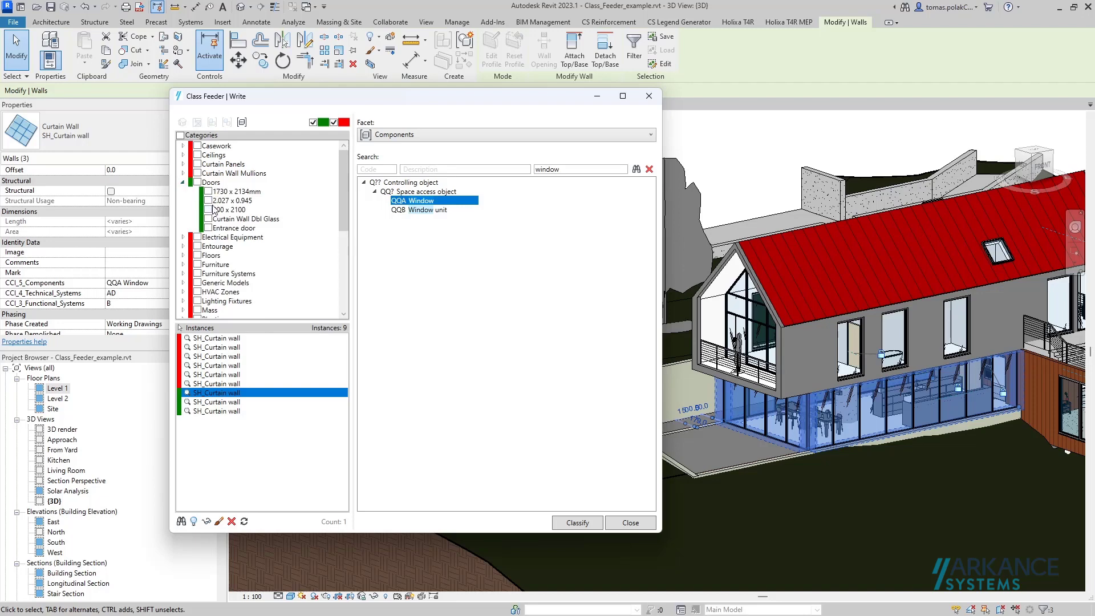
click(197, 183)
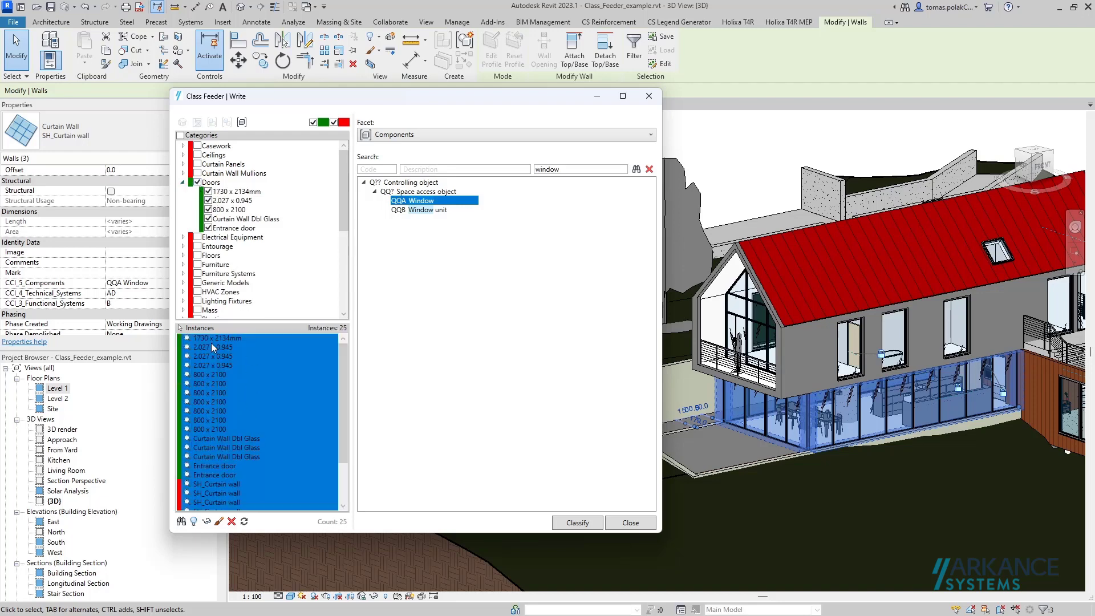
- Add Functional Systems and Technical Systems to the Components classification status colouring and review the Doors and Walls categories
scroll(209, 379, down, 2)
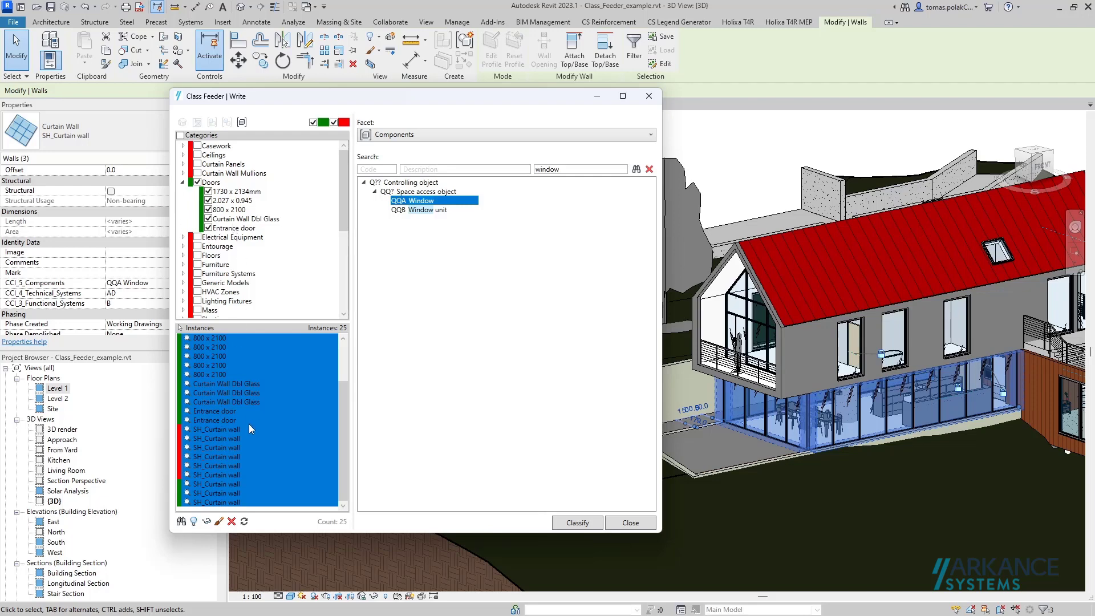
scroll(224, 265, down, 6)
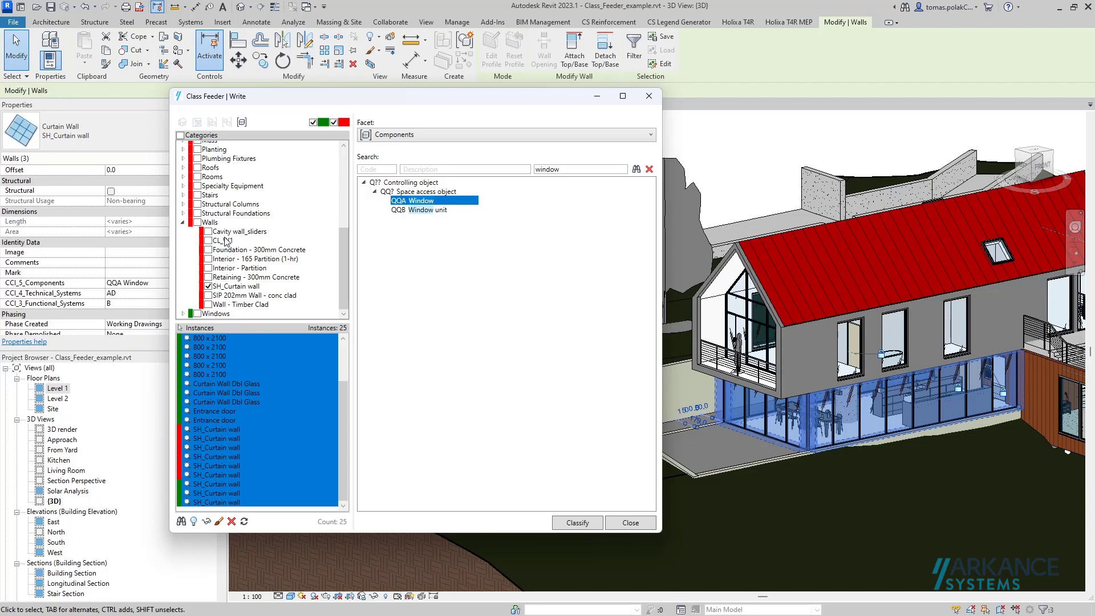
click(227, 123)
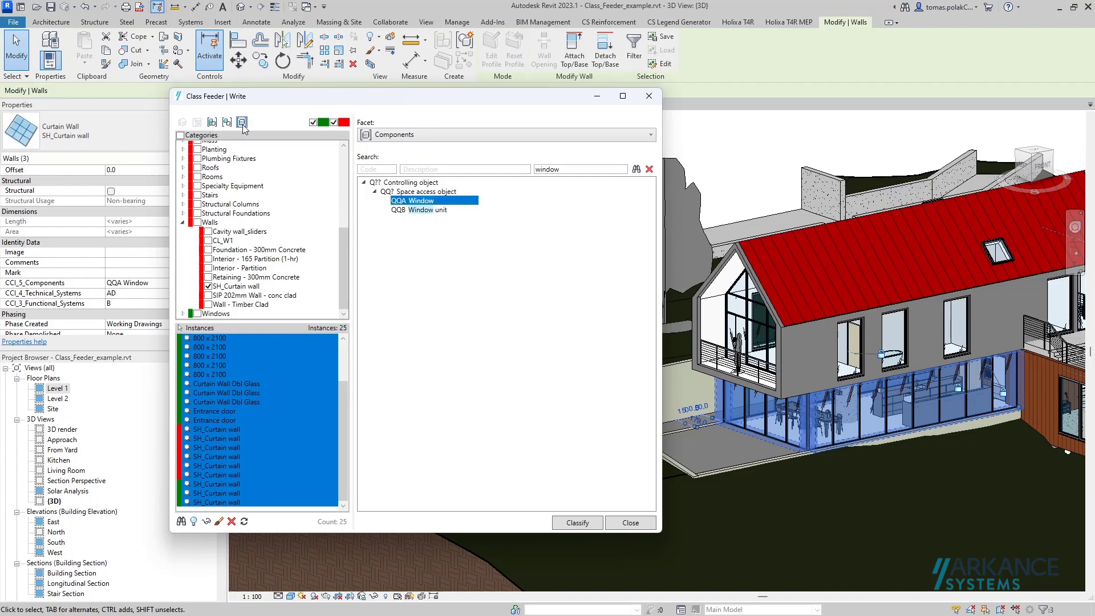
scroll(213, 228, up, 6)
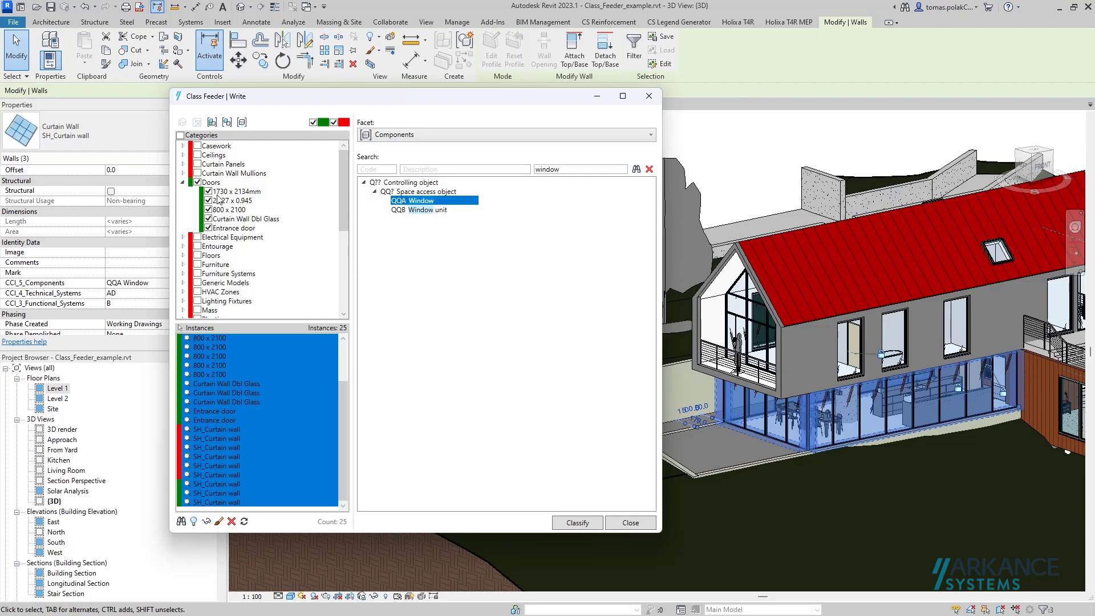
scroll(234, 197, down, 6)
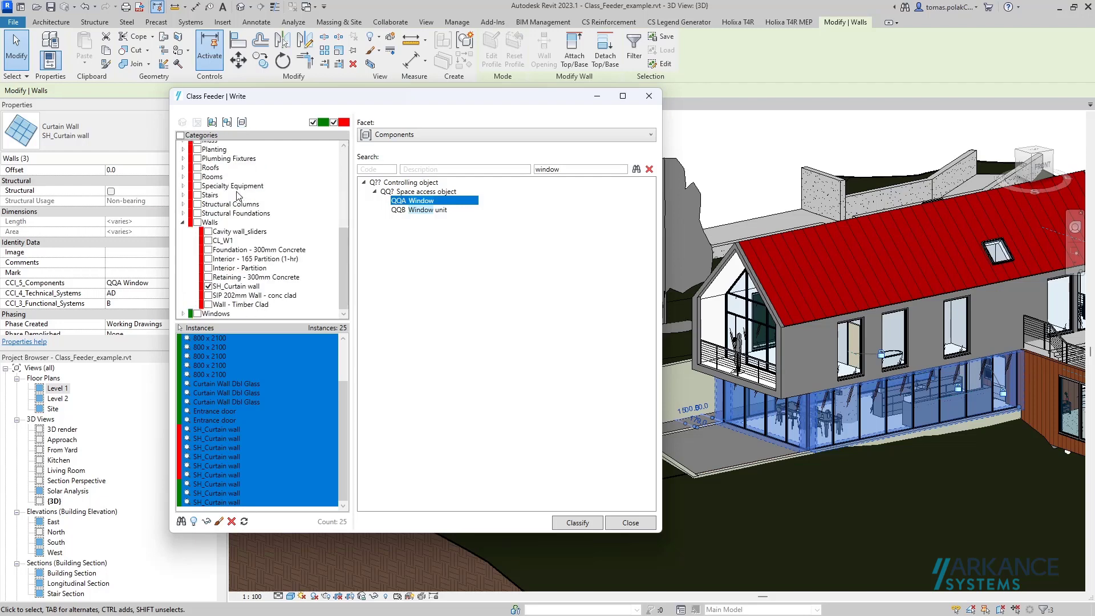
- Switch to the Functional Systems facet and exclude the Doors category from the instance list
click(406, 137)
click(396, 171)
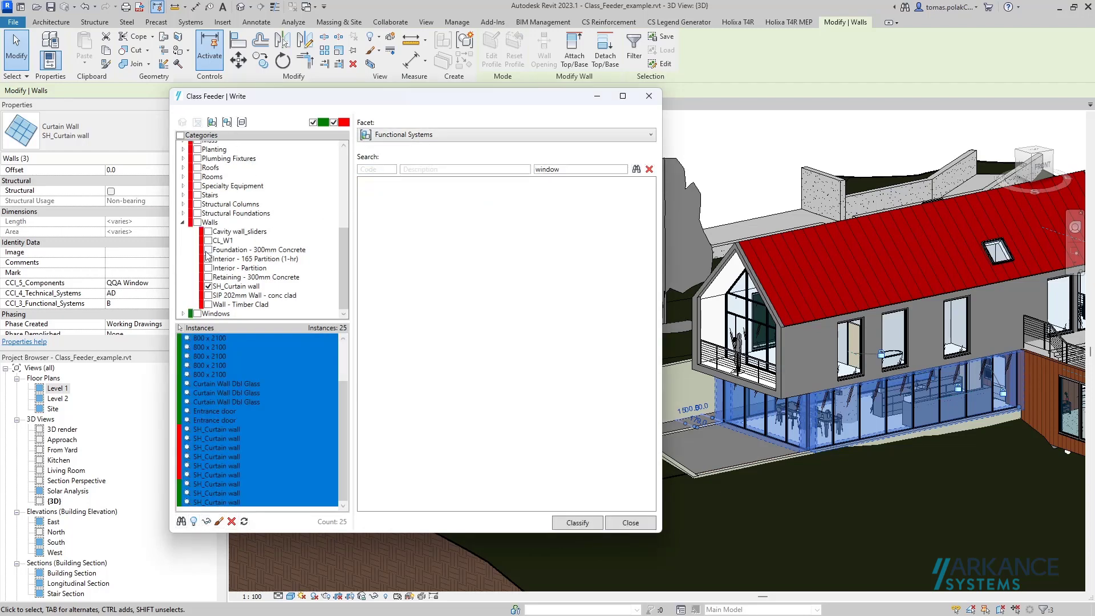
scroll(207, 256, up, 6)
click(198, 183)
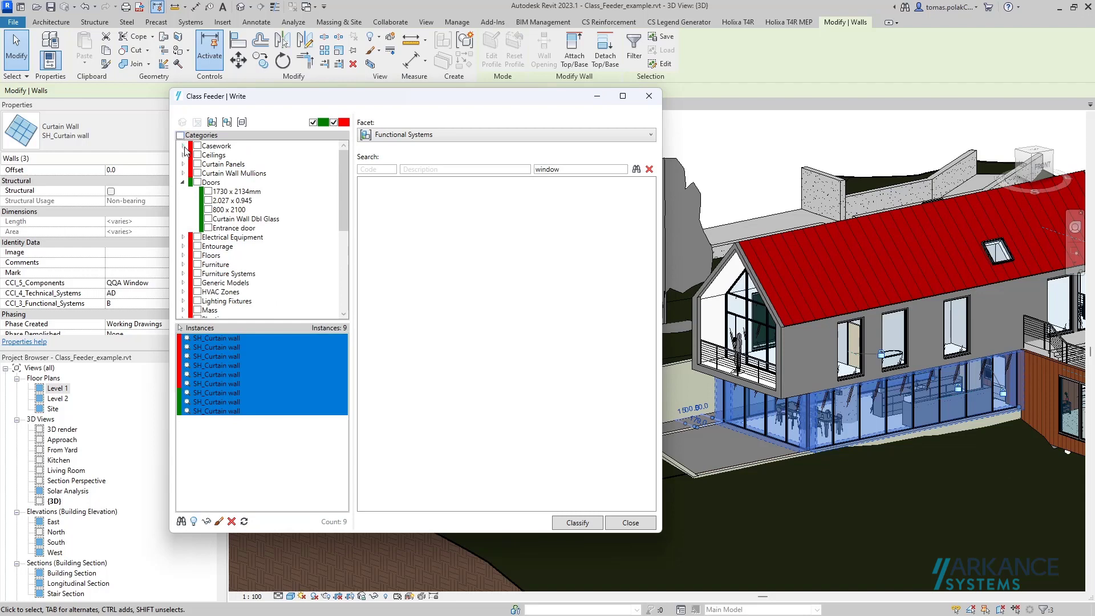
- Include all types of the Walls category in the instance list except SH_Curtain wall
scroll(203, 199, down, 5)
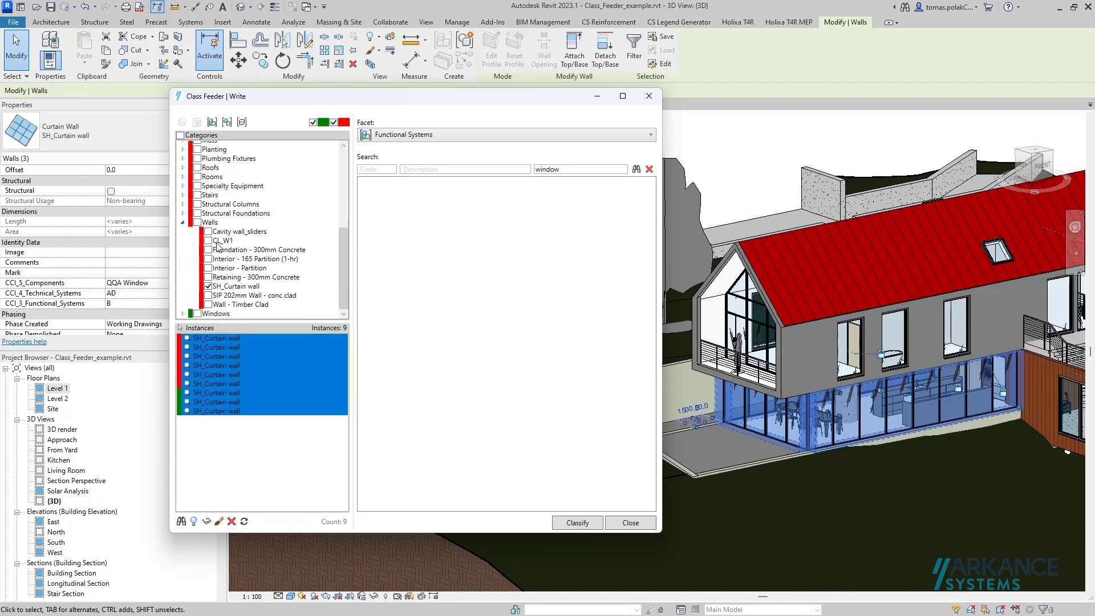
scroll(220, 245, down, 1)
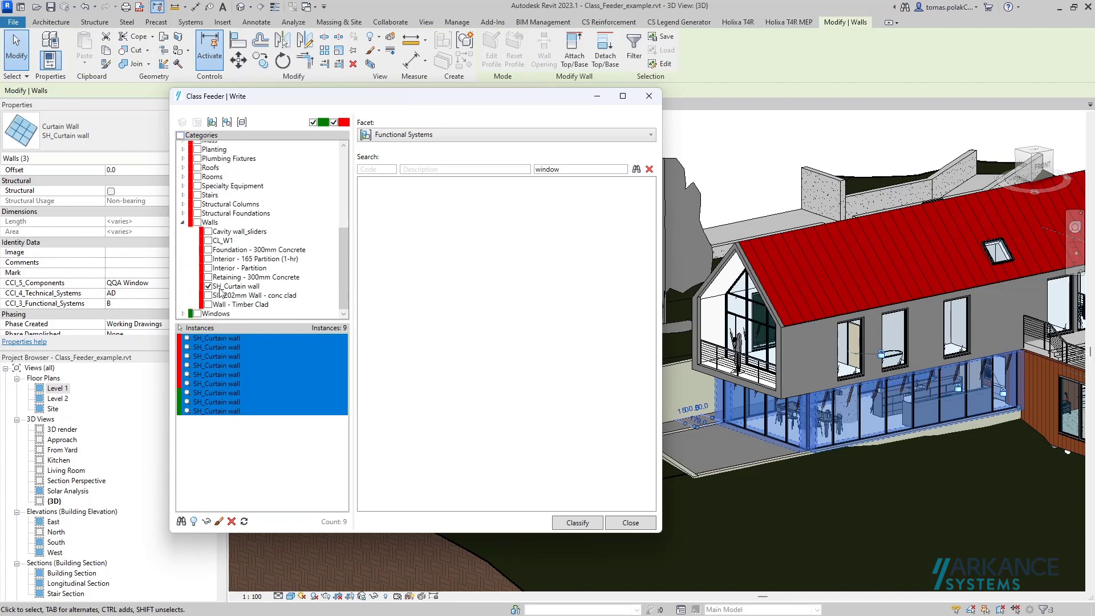
click(198, 223)
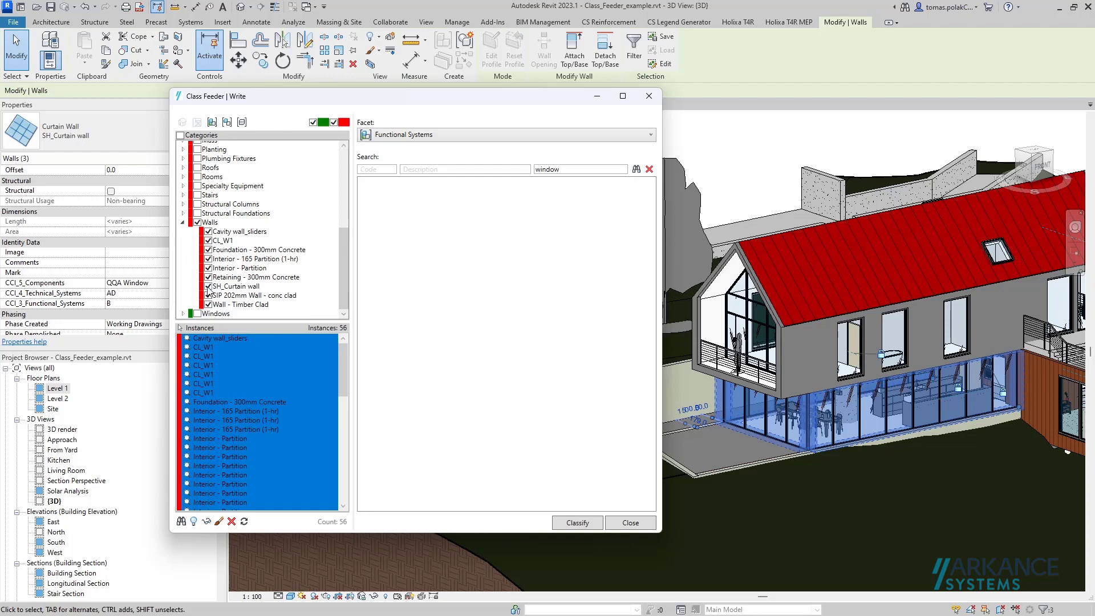
click(208, 287)
- Search the examples or synonyms for "wall" and classify the listed wall instances as B Wall system
double_click(550, 169)
text(wall)
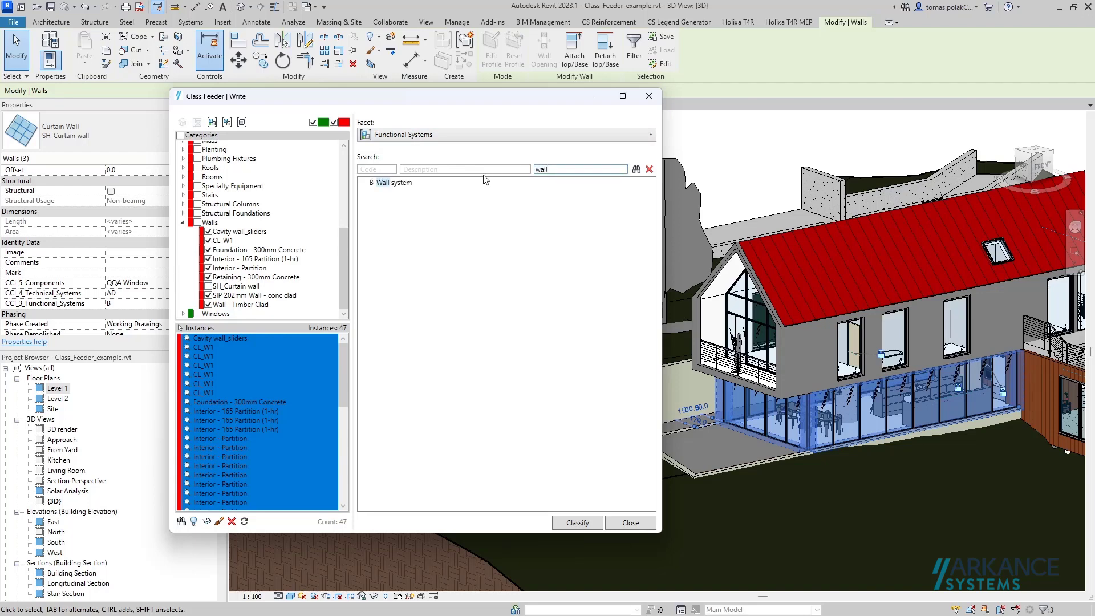
click(411, 183)
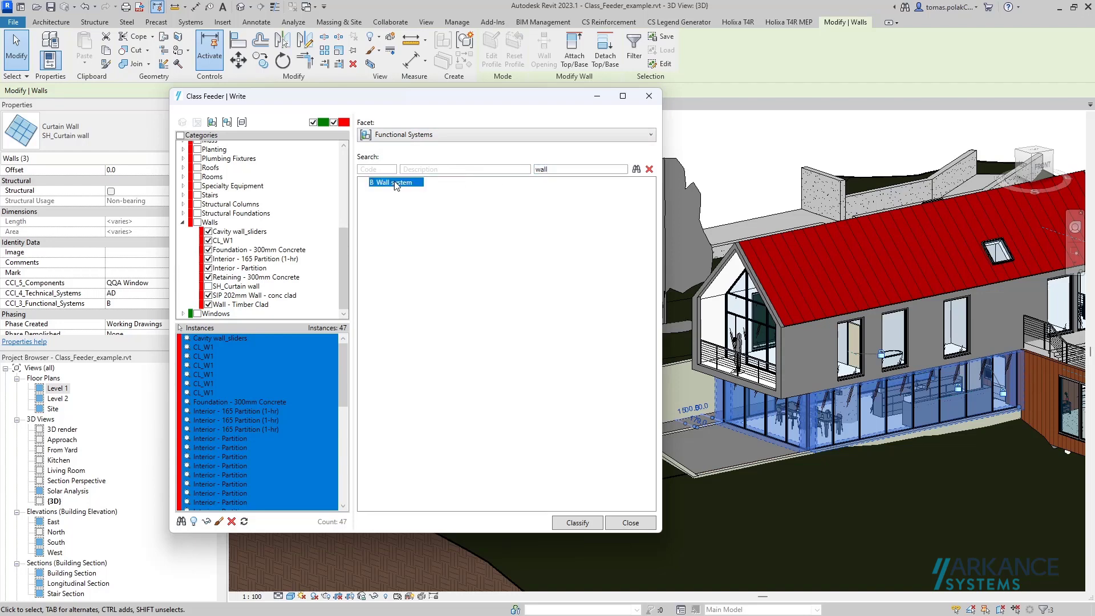
click(577, 523)
scroll(193, 450, down, 3)
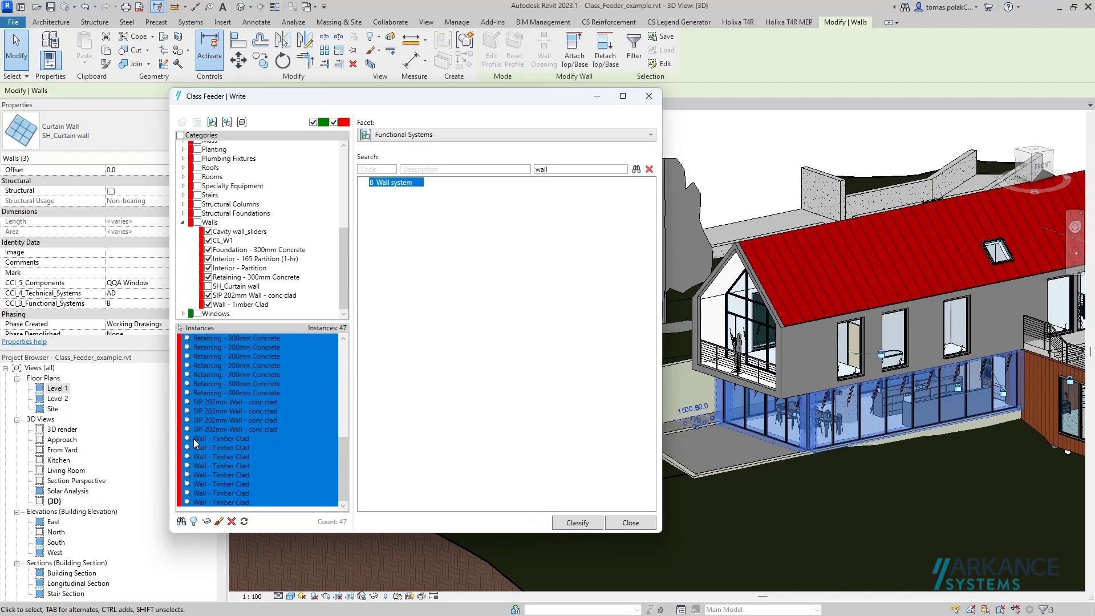
scroll(195, 440, up, 5)
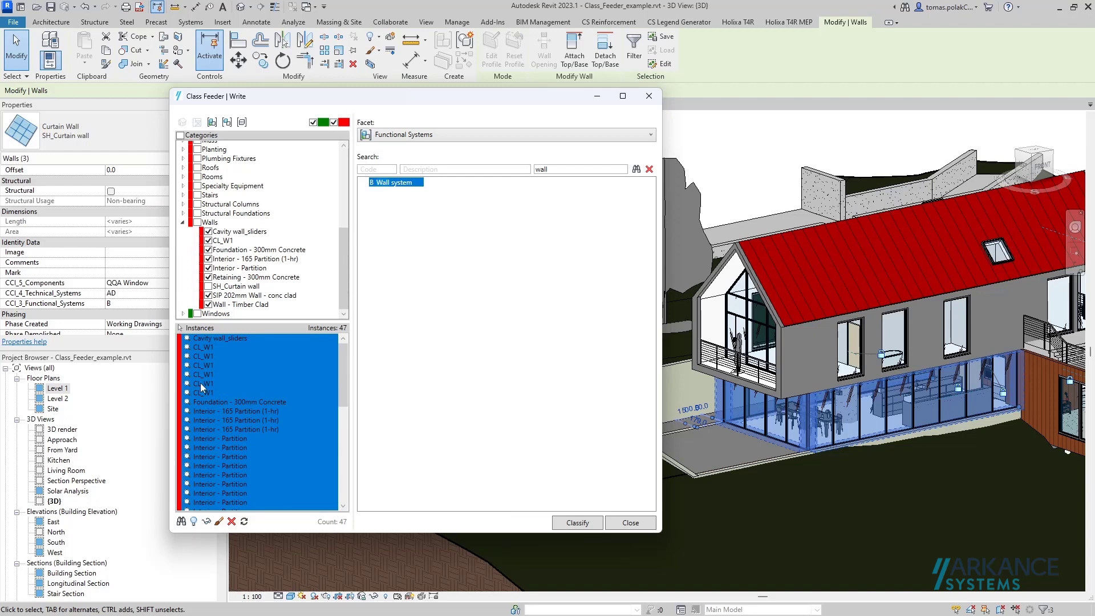
- Turn off the Components and Technical Systems status colouring, leaving only Functional Systems, and review the Walls types
click(243, 123)
click(232, 122)
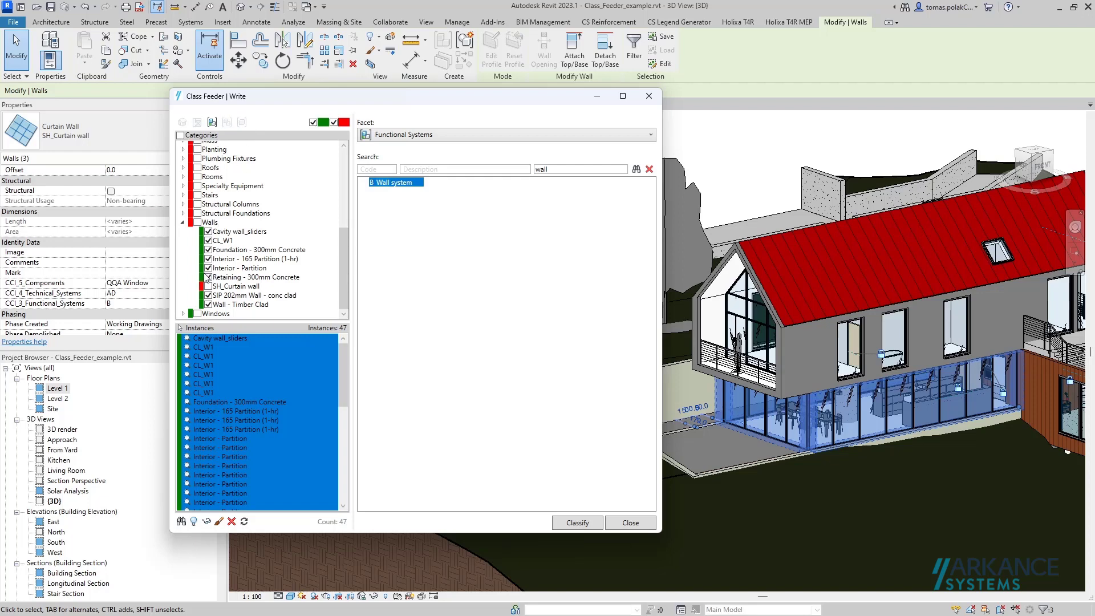
scroll(213, 244, up, 2)
scroll(214, 244, down, 2)
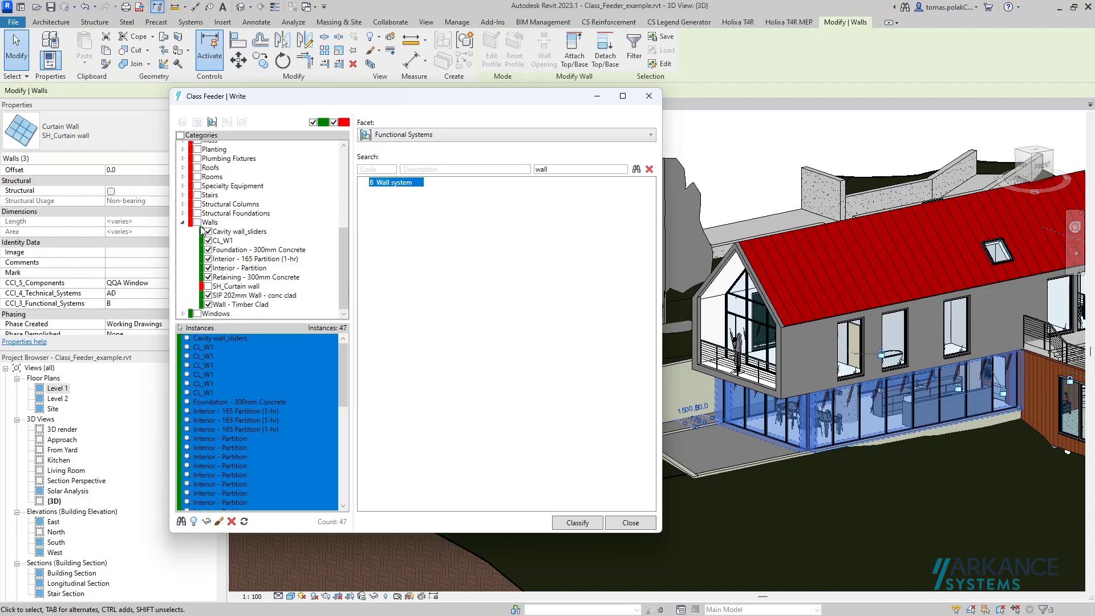
- Filter the categories to unclassified items only, inspect the Casework category, and restore the display of both classified and unclassified items
click(313, 122)
scroll(197, 194, up, 2)
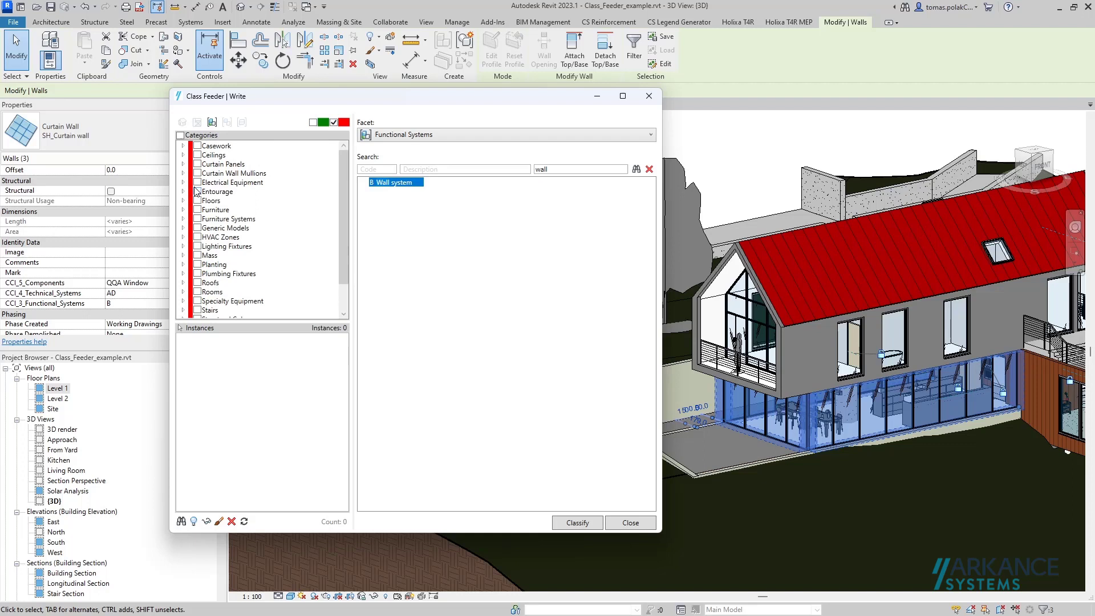
click(182, 149)
click(182, 149)
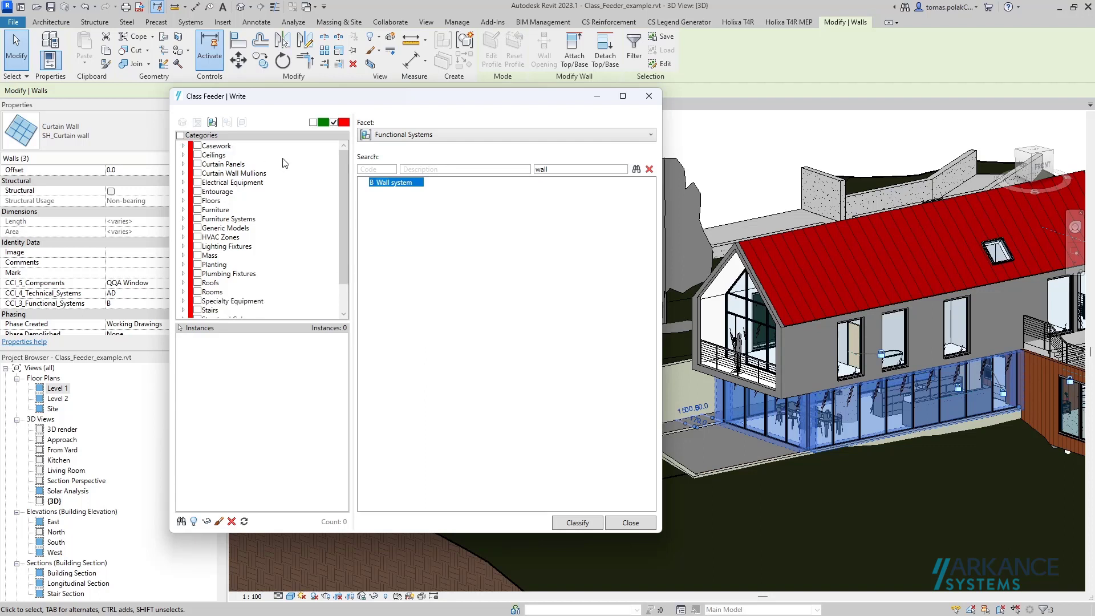
click(313, 123)
click(333, 122)
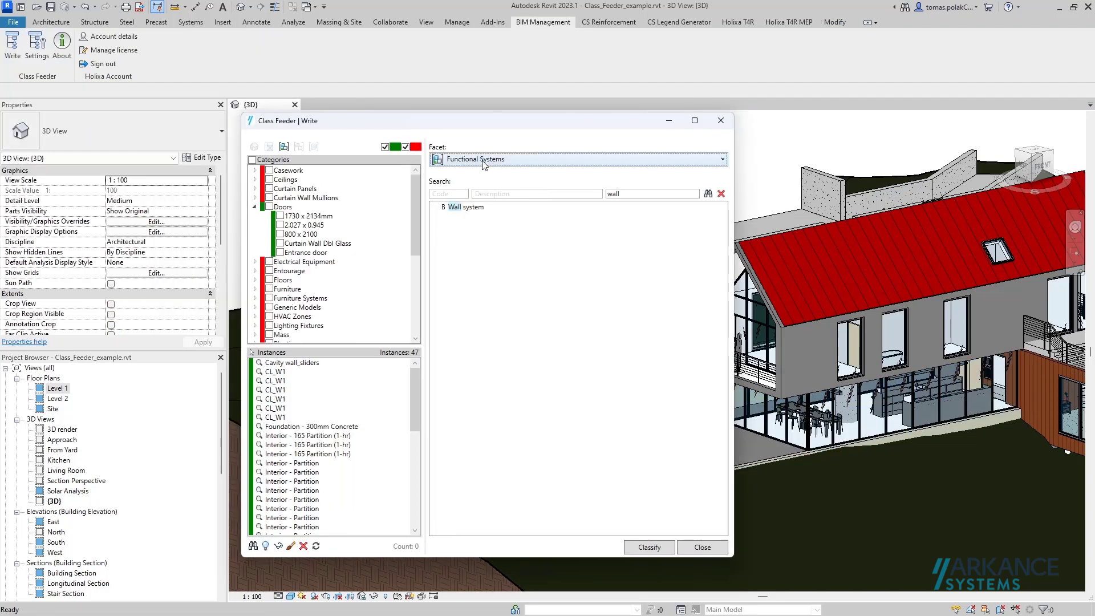
- Switch to the Spaces facet and expand its Generic Models and Rooms categories
click(481, 161)
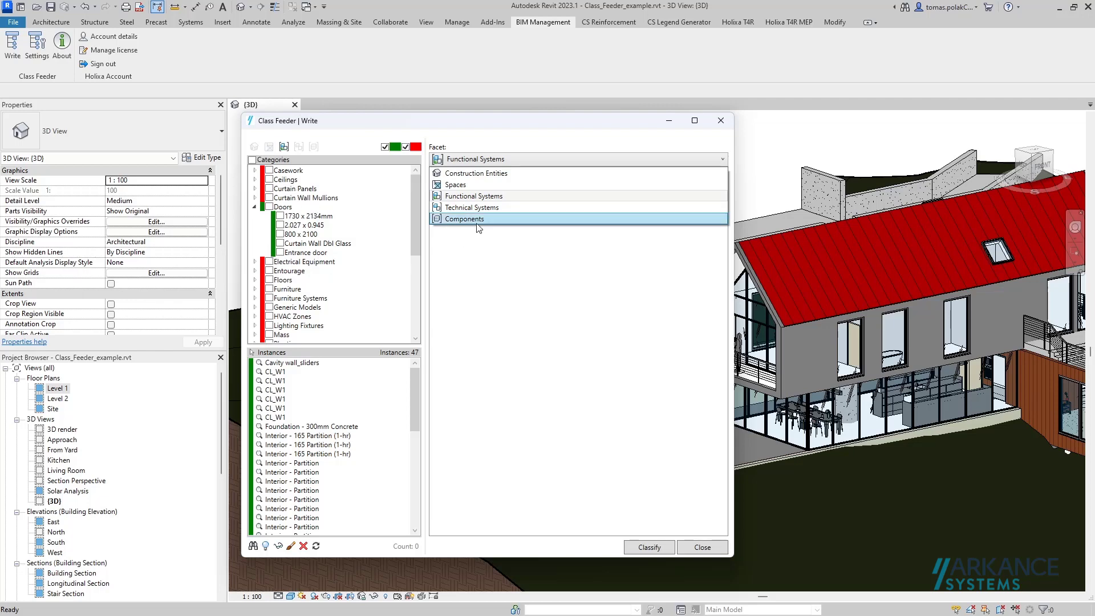
click(467, 185)
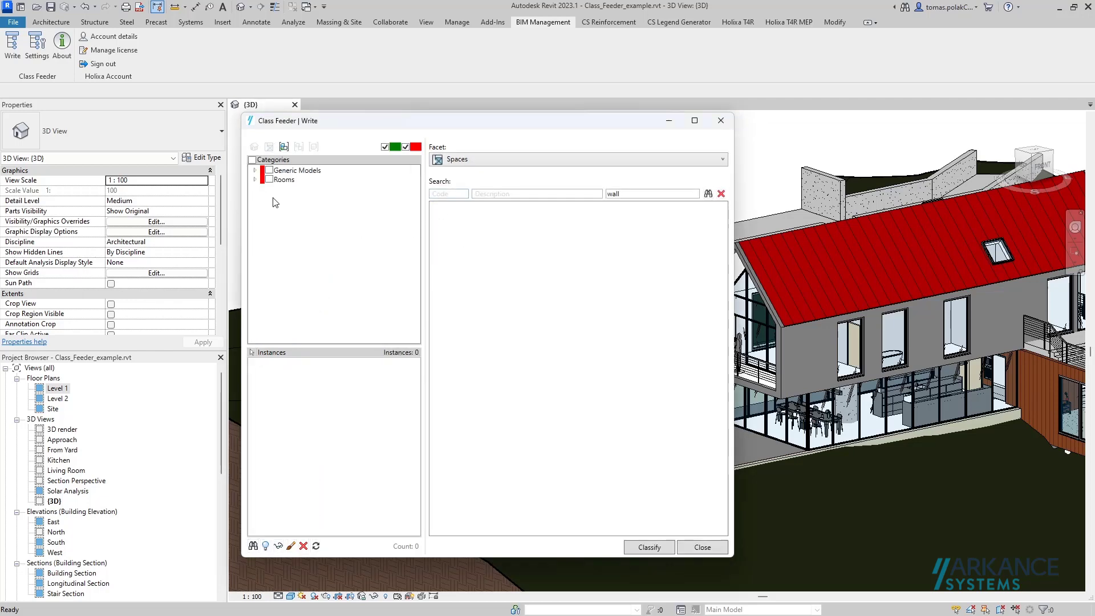
click(255, 180)
click(255, 171)
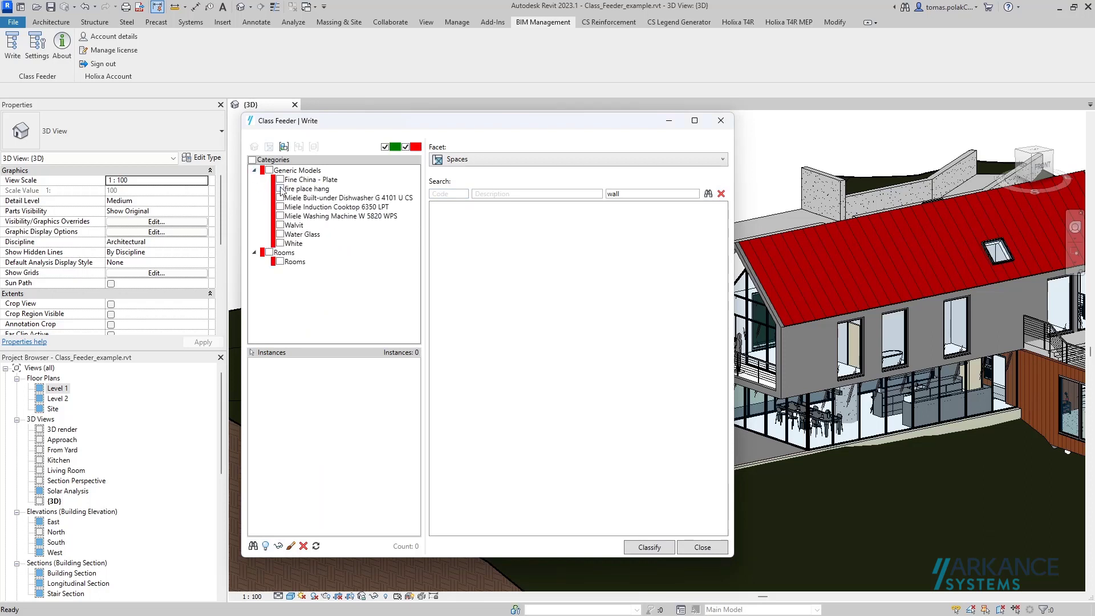
- View the categories of the Construction Entities facet and switch to the Technical Systems facet
click(484, 164)
click(485, 176)
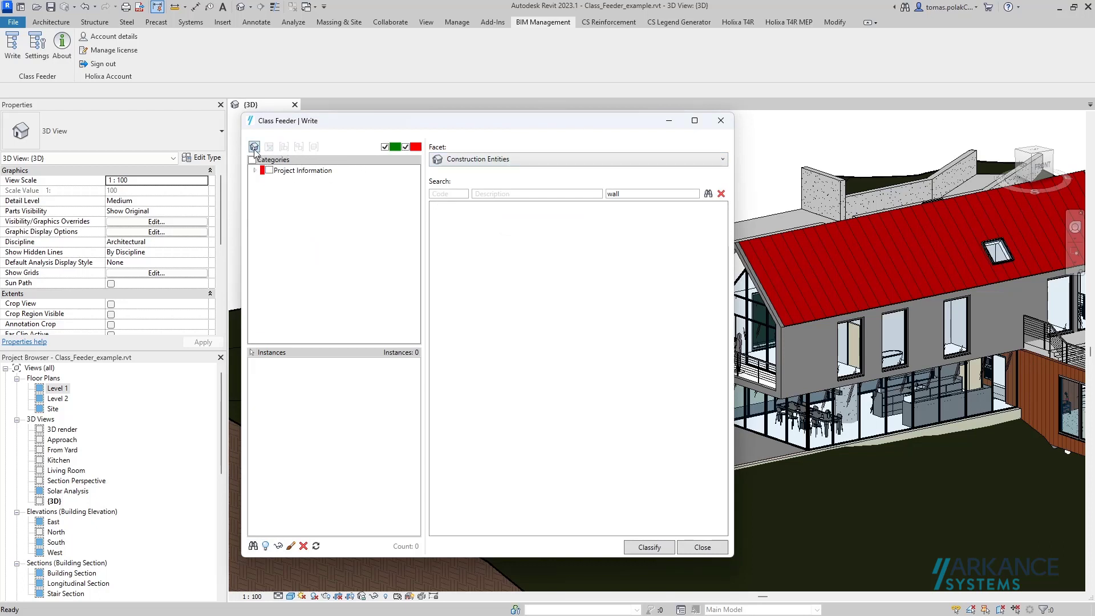
click(512, 158)
click(482, 208)
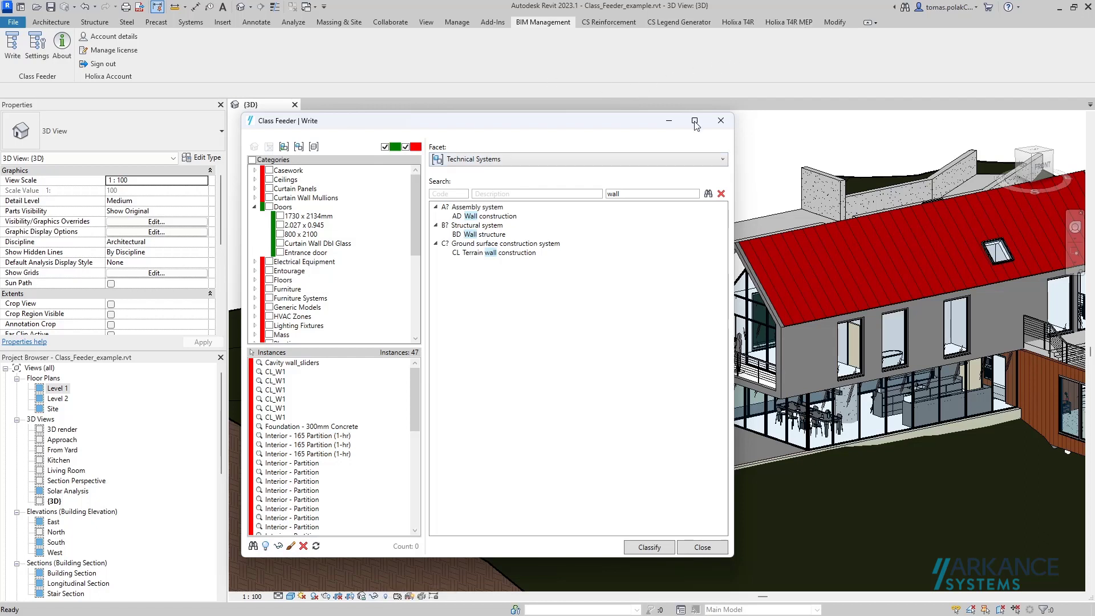
- Include all wall types in the instance list and hide those walls in the 3D view
click(269, 208)
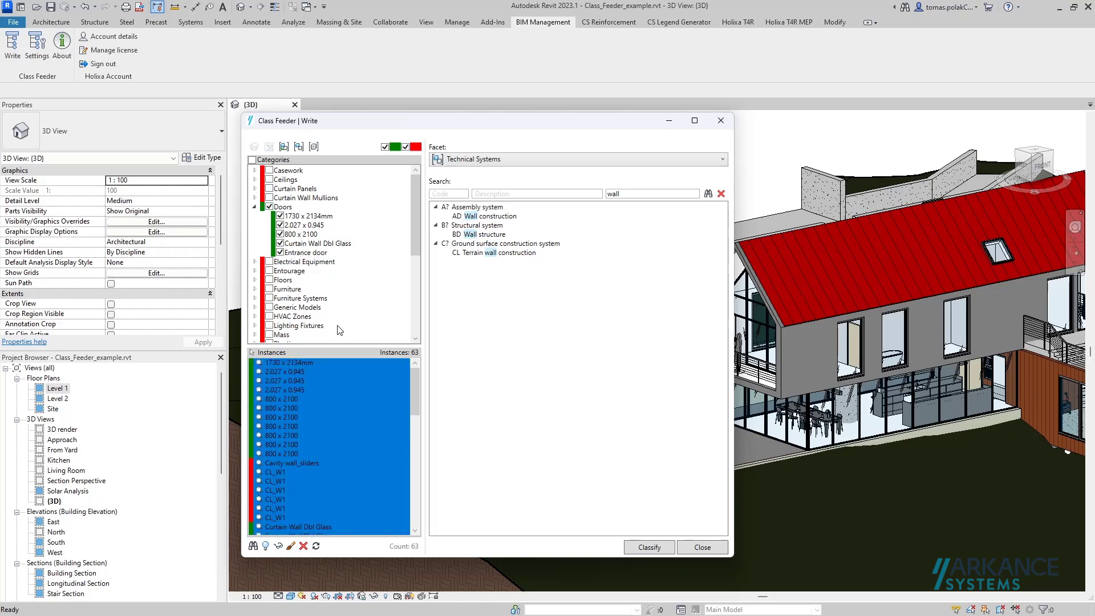
click(269, 207)
scroll(272, 240, down, 6)
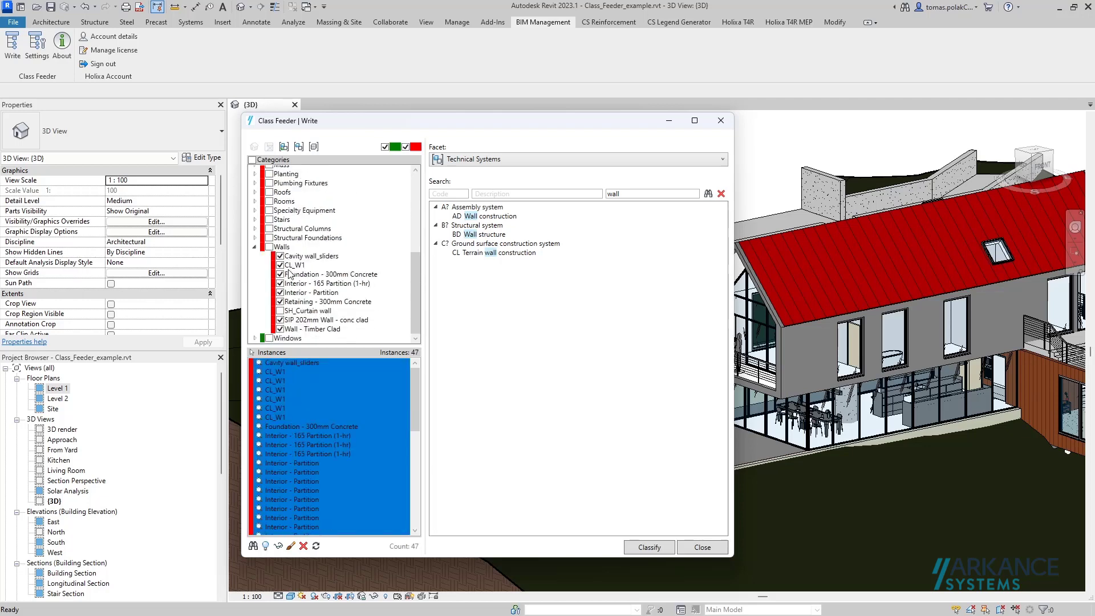
click(269, 247)
click(266, 546)
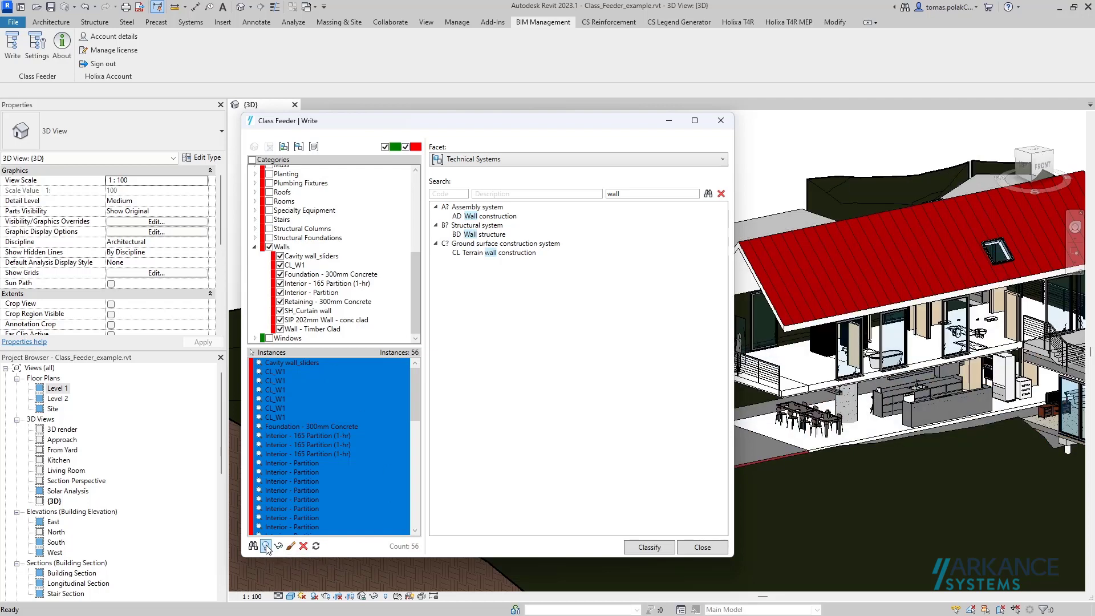
scroll(897, 408, up, 2)
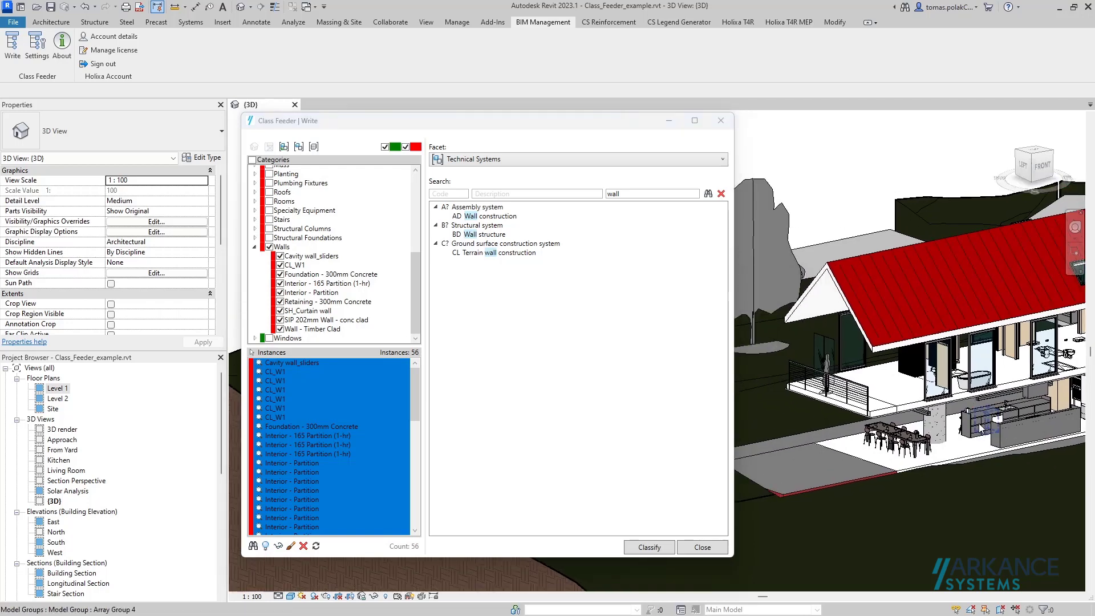
middle_drag(956, 362, 785, 372)
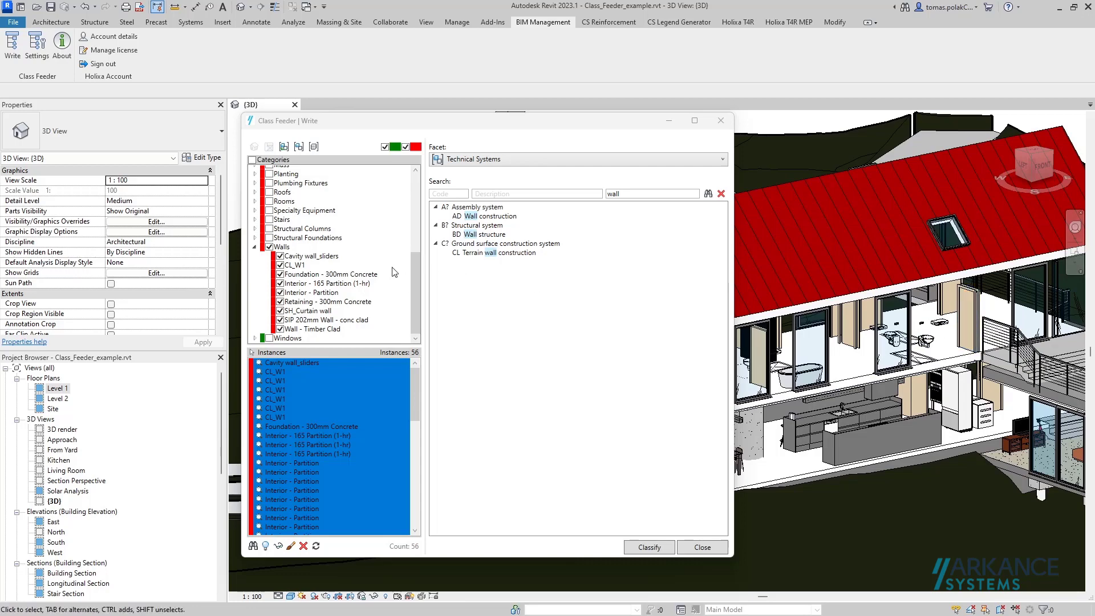
- Replace Walls with Doors in the instance list and hide the doors in the 3D view
click(254, 246)
scroll(280, 218, up, 3)
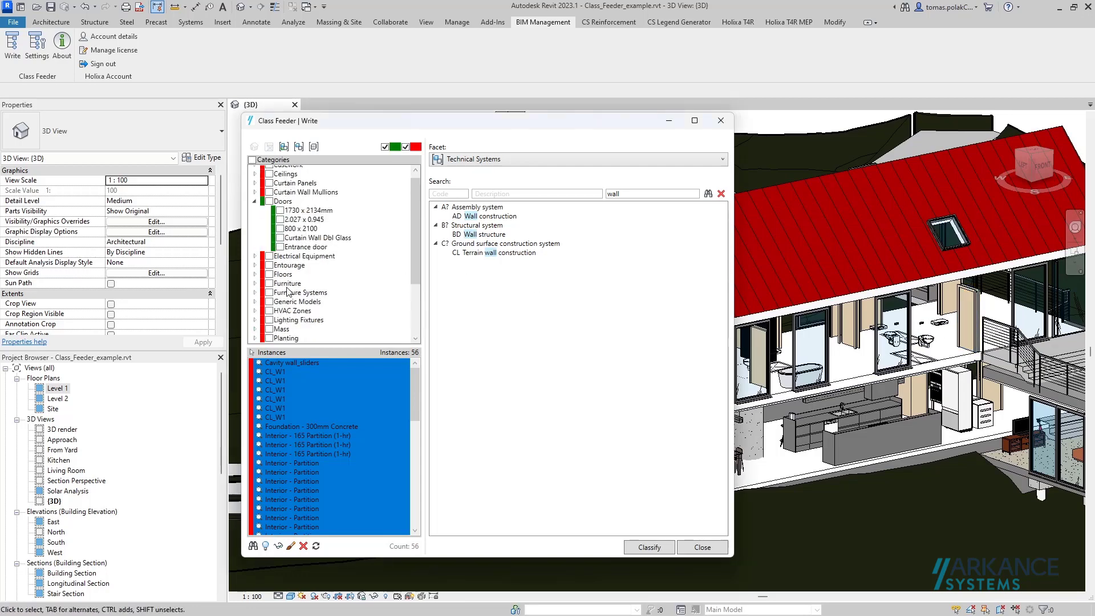
click(269, 207)
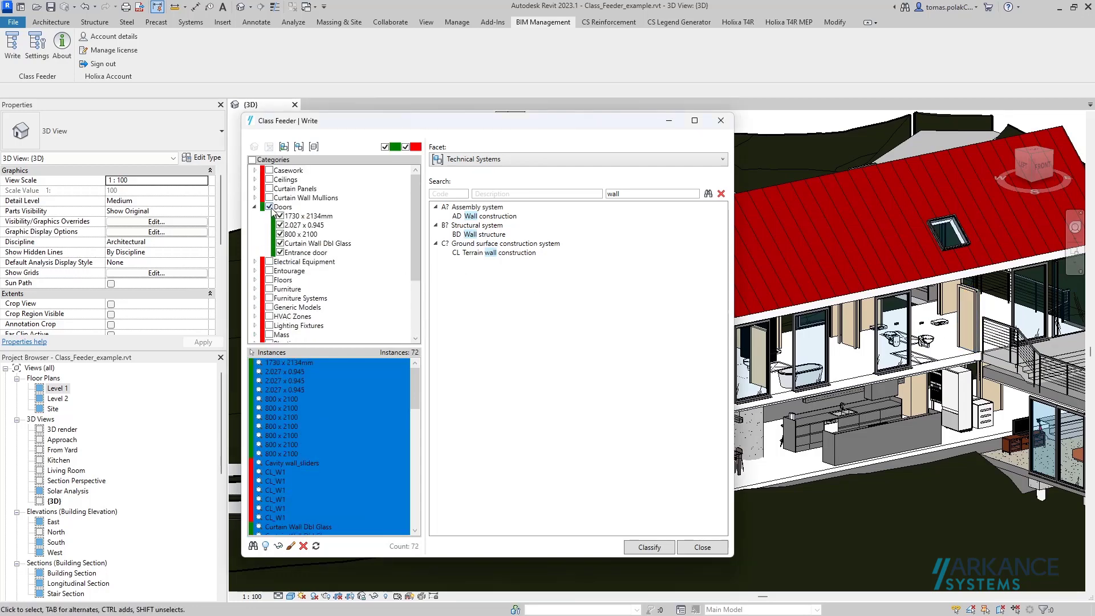
scroll(271, 271, down, 3)
click(269, 330)
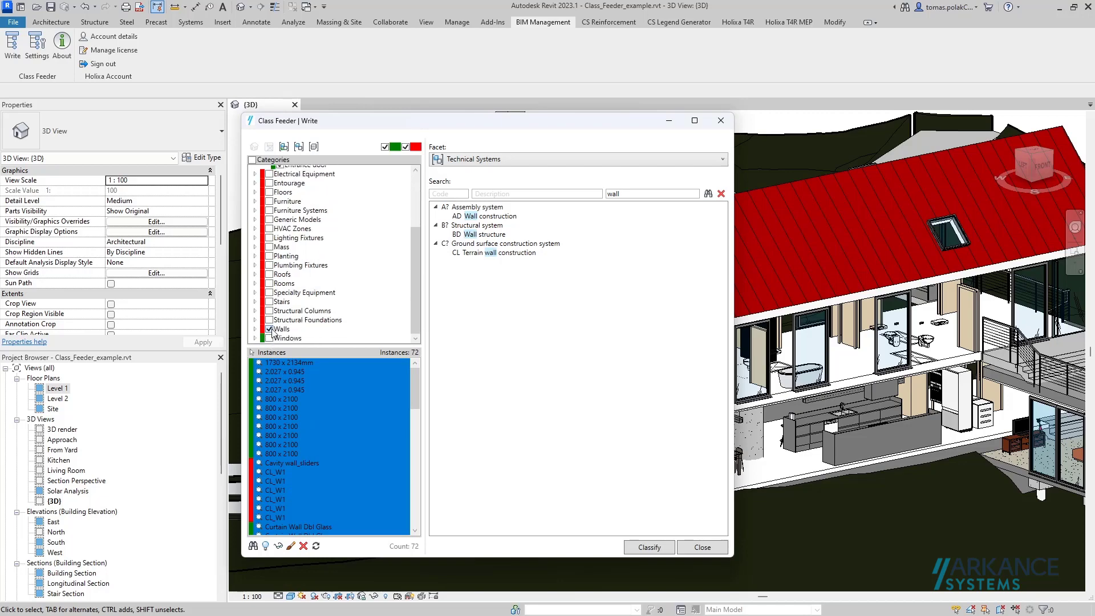
click(265, 546)
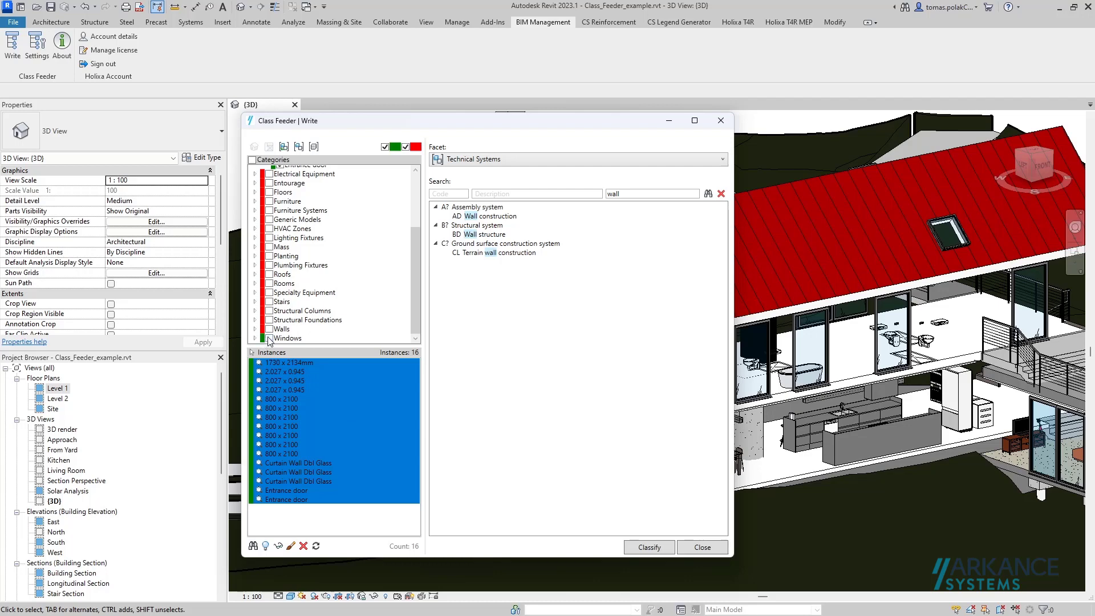
- Replace Doors with Windows in the instance list and isolate the listed windows in the 3D view
scroll(267, 207, up, 2)
click(268, 174)
scroll(267, 229, down, 2)
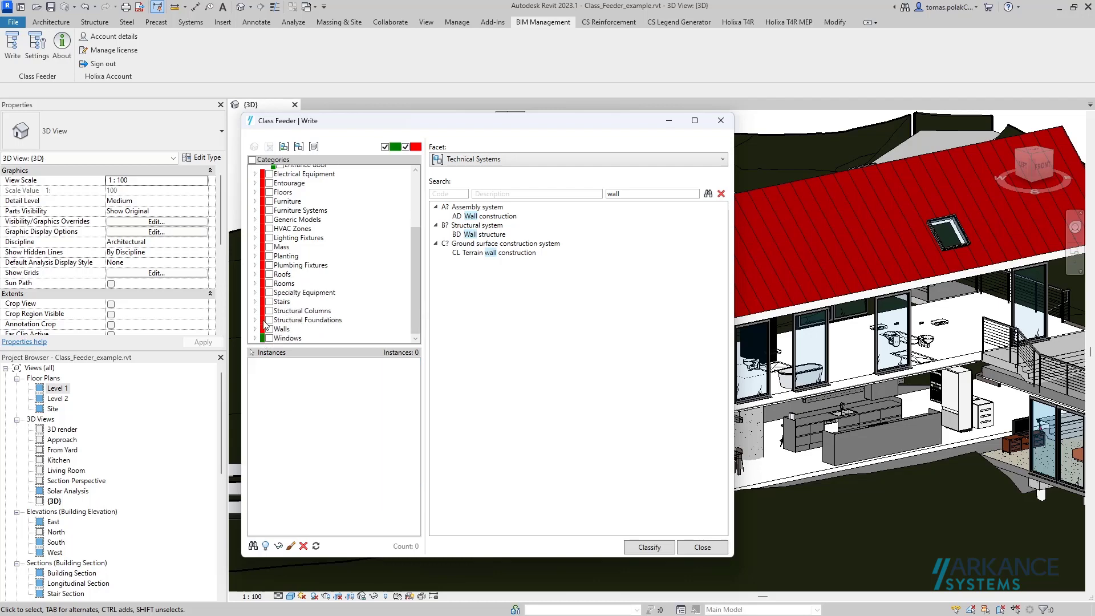
click(269, 338)
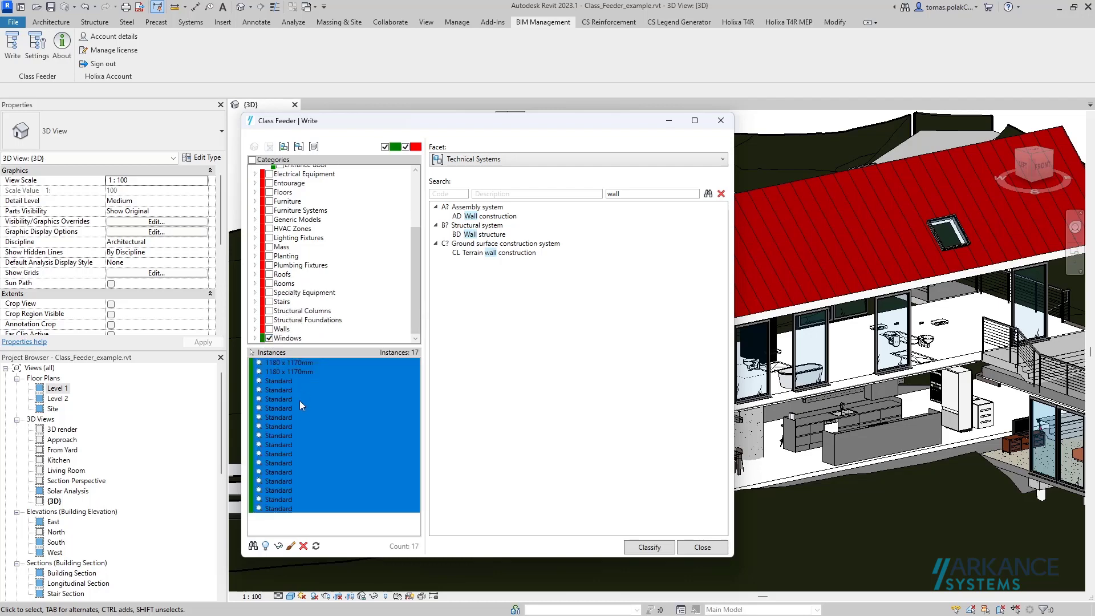
click(278, 546)
shift+middle_drag(925, 394, 754, 444)
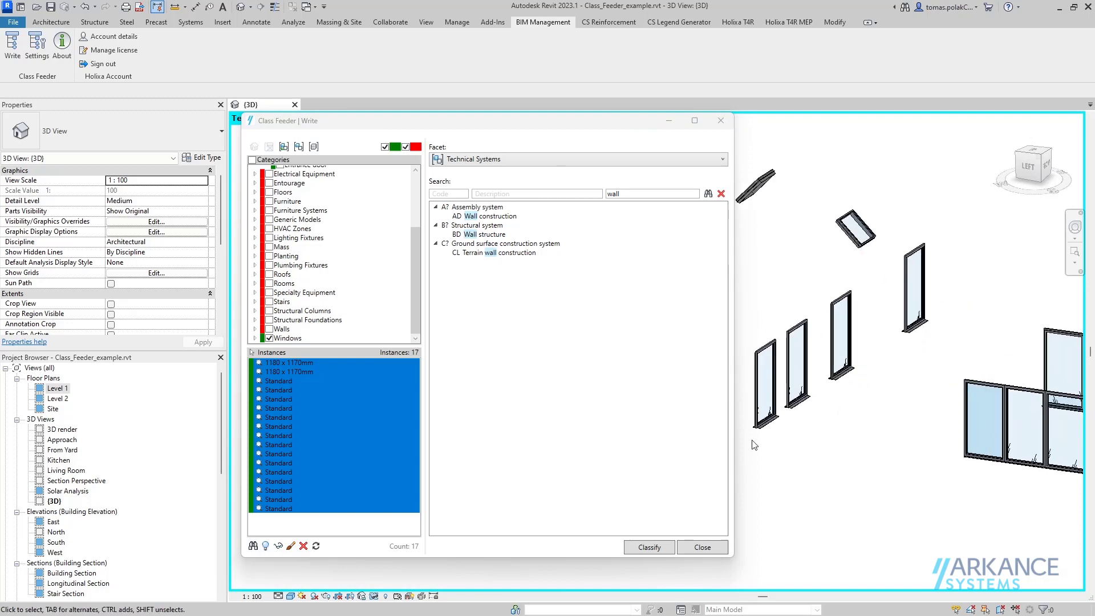
- Reset the temporary hide/isolate in the 3D view and restore the walls and doors hidden through Class Feeder
click(374, 597)
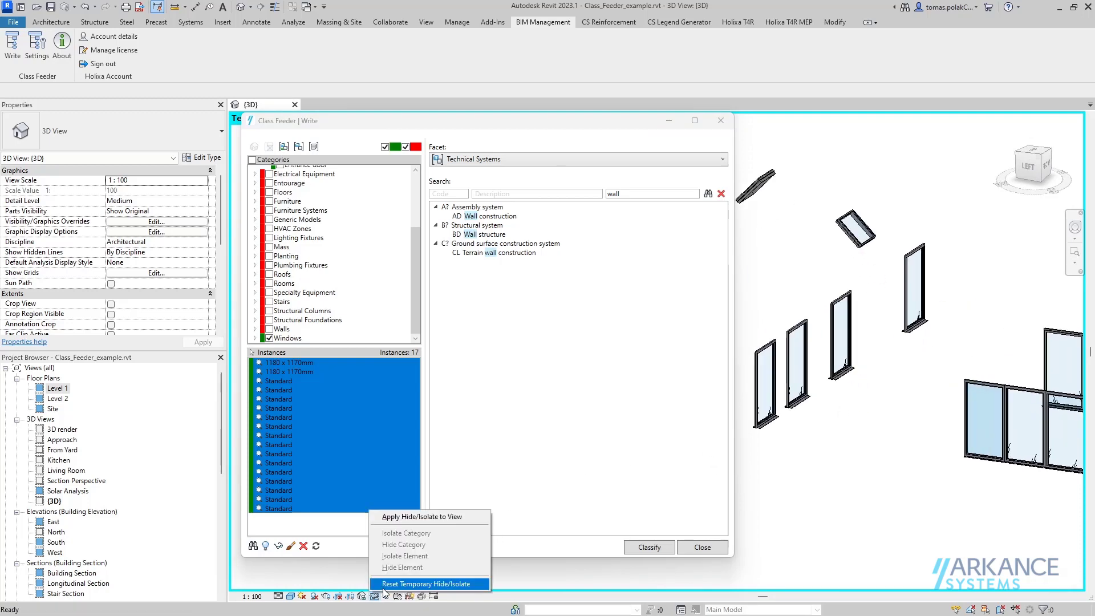
click(386, 585)
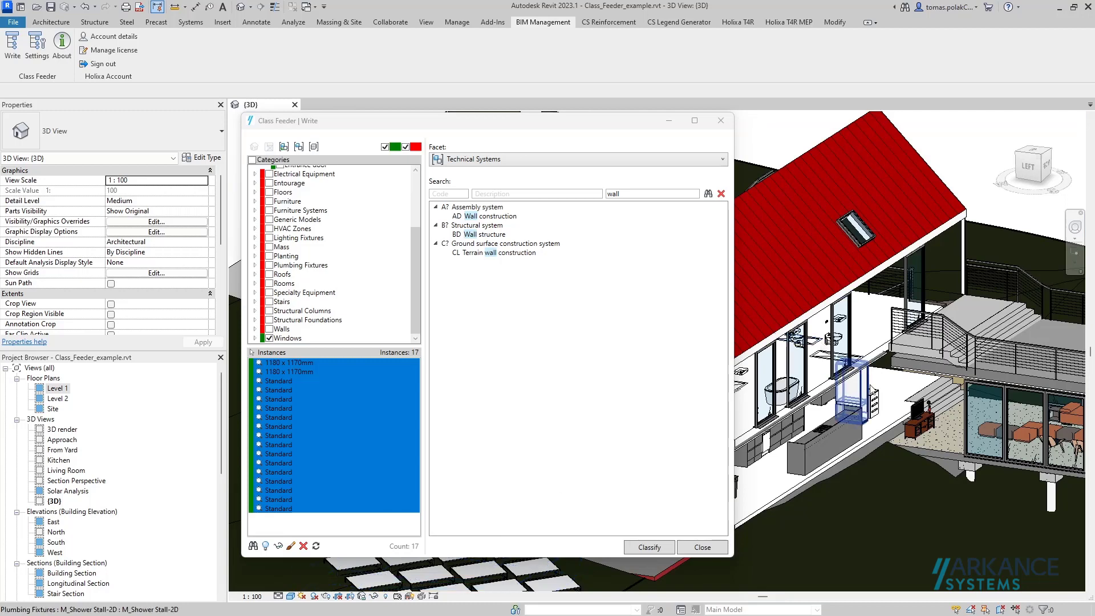
shift+middle_drag(902, 399, 873, 398)
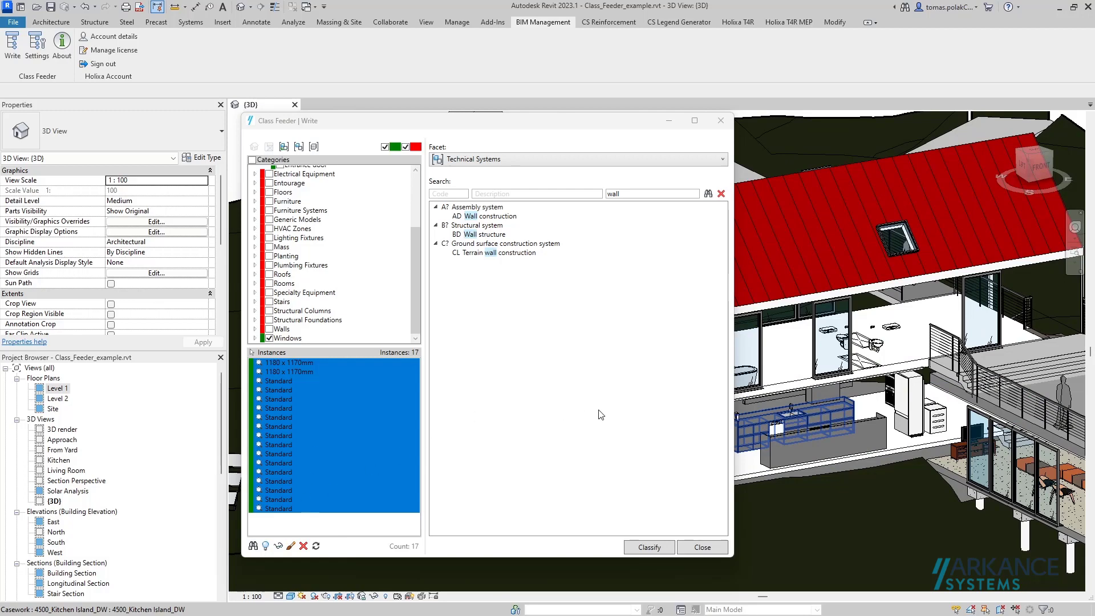
click(550, 394)
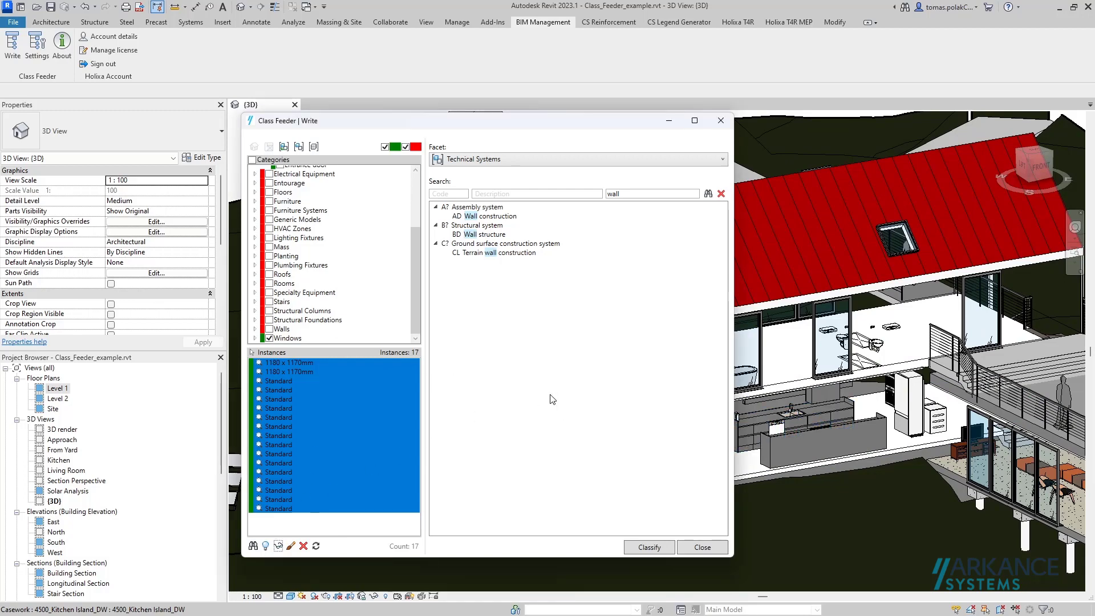
click(316, 547)
click(316, 546)
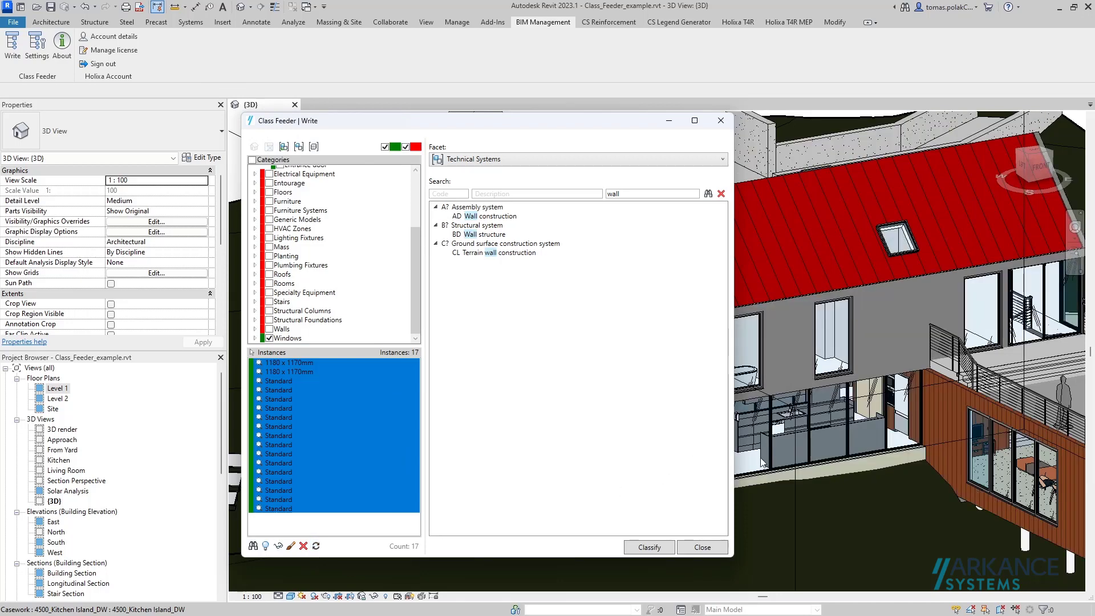
- Temporarily hide the element whose lines cross the front facade in the 3D view
shift+middle_drag(777, 427, 901, 408)
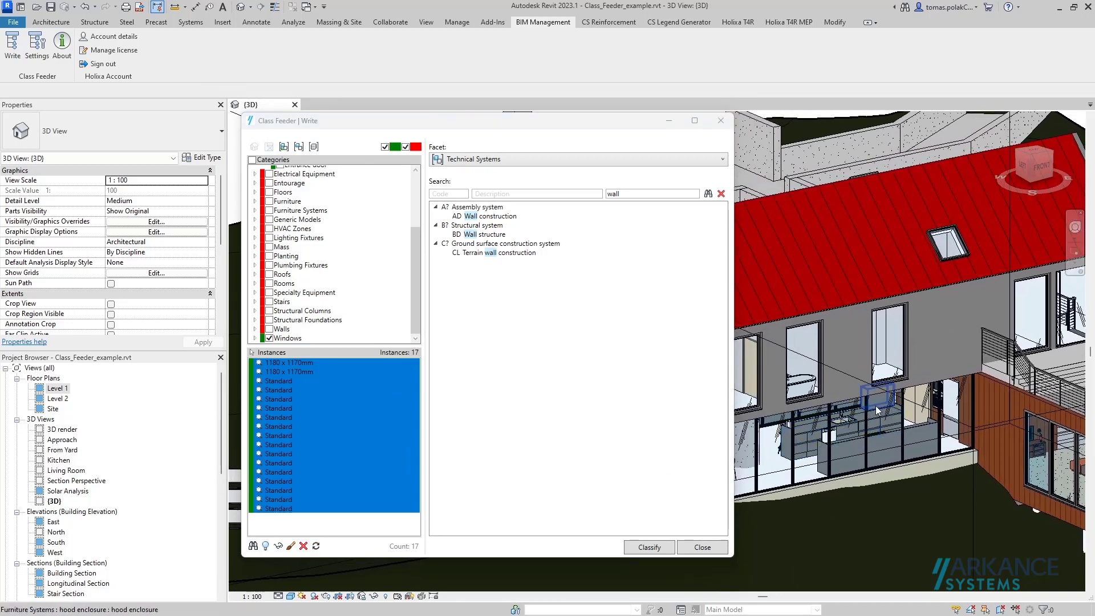
click(907, 402)
key(h)
key(h)
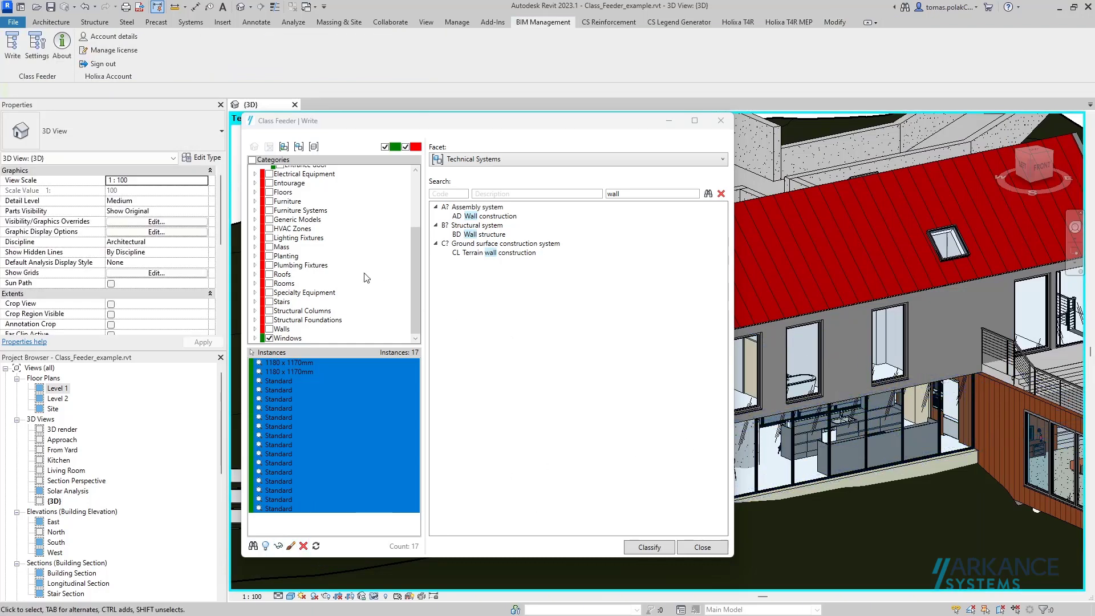
- Replace Windows with Walls in the instance list and set the colour override to red
scroll(282, 307, up, 3)
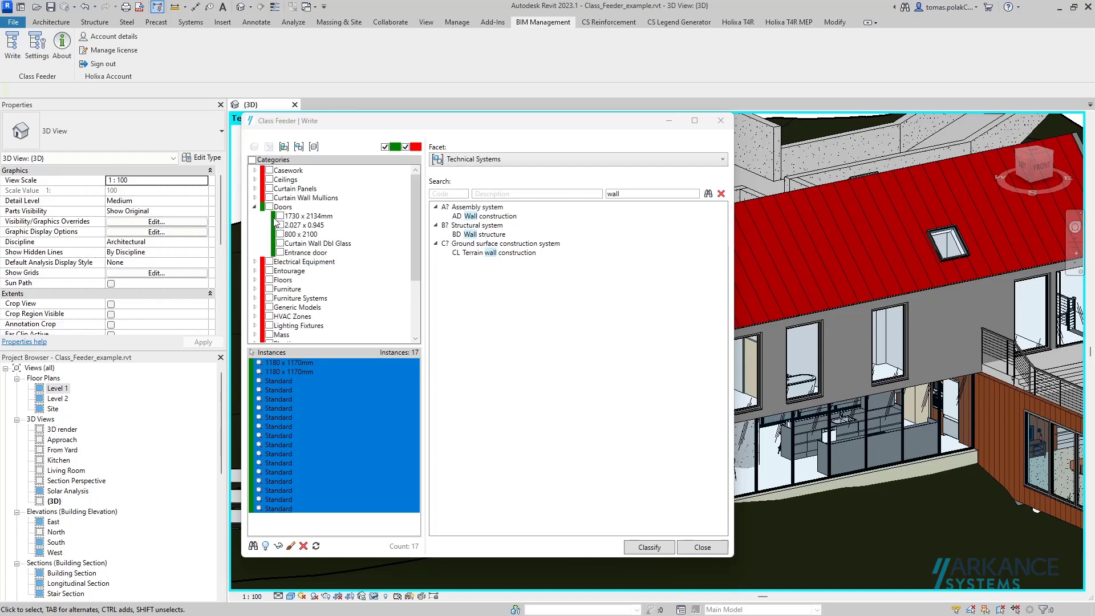
scroll(276, 223, down, 3)
click(270, 329)
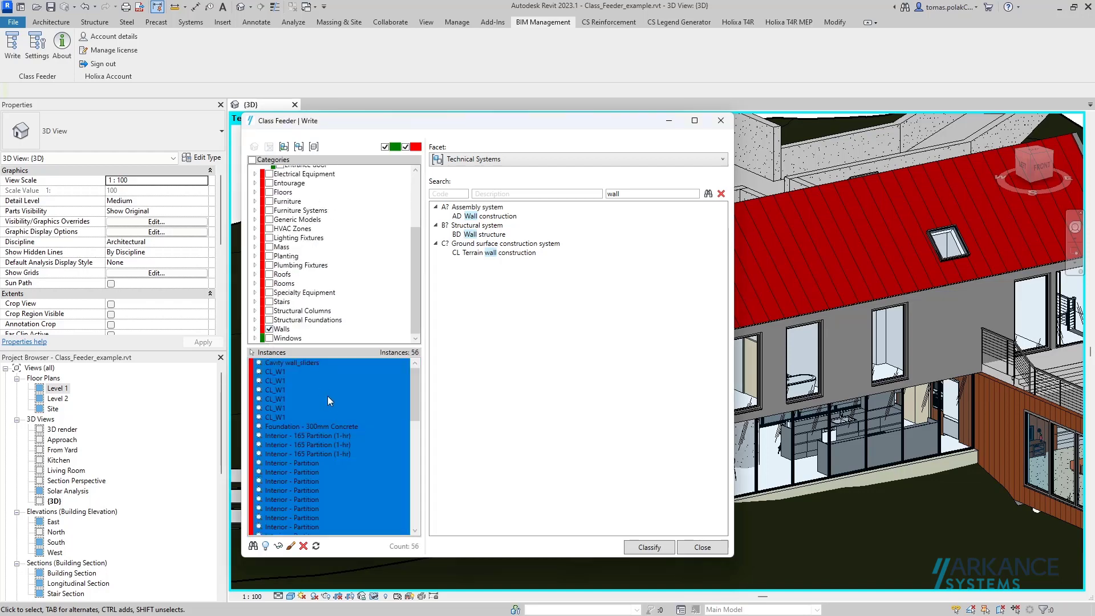
right_click(290, 548)
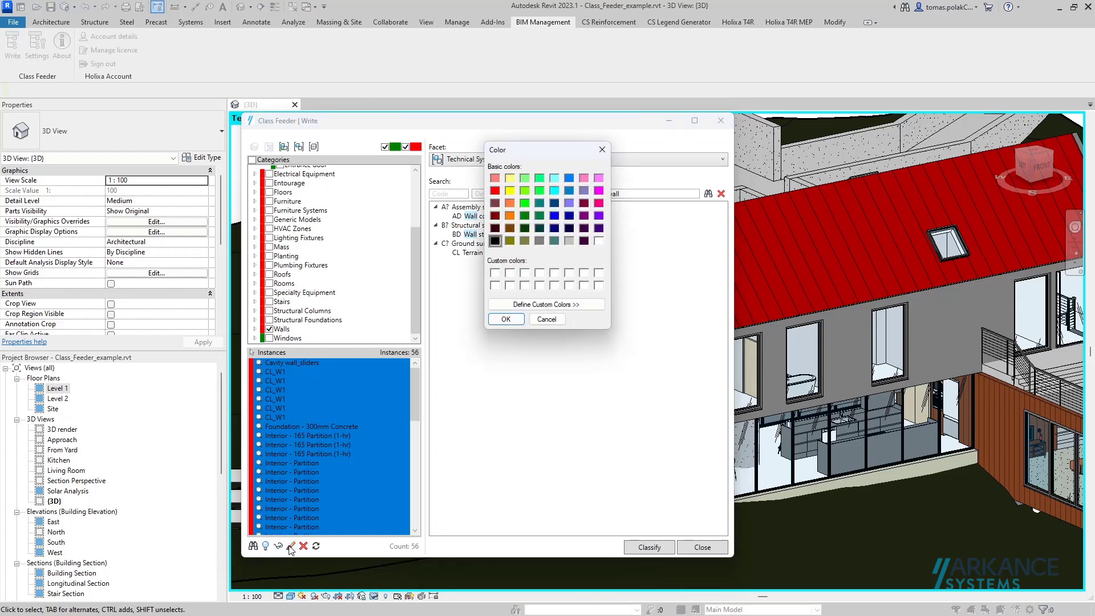
click(495, 191)
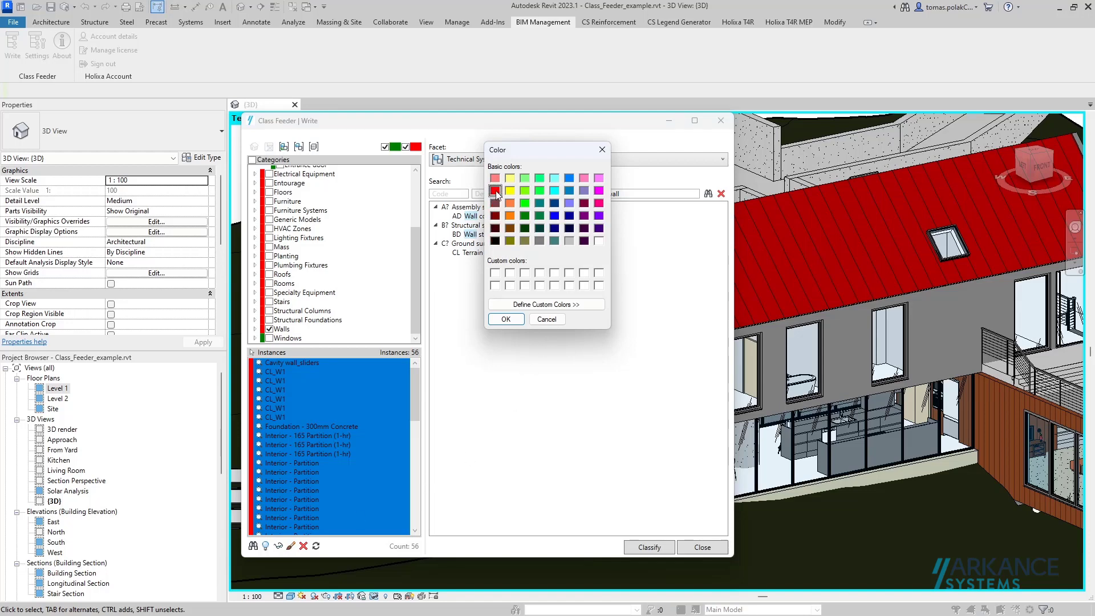
click(506, 319)
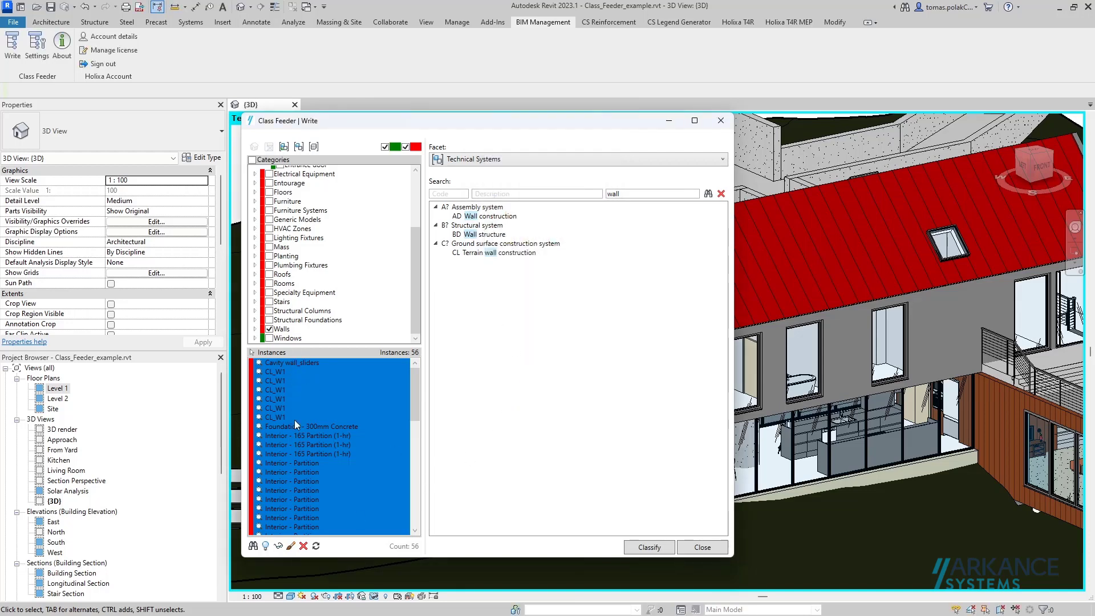
- Apply the red colour override to the listed walls in the 3D view and reset the view's graphics
click(291, 546)
scroll(904, 405, down, 3)
shift+middle_drag(904, 406, 981, 439)
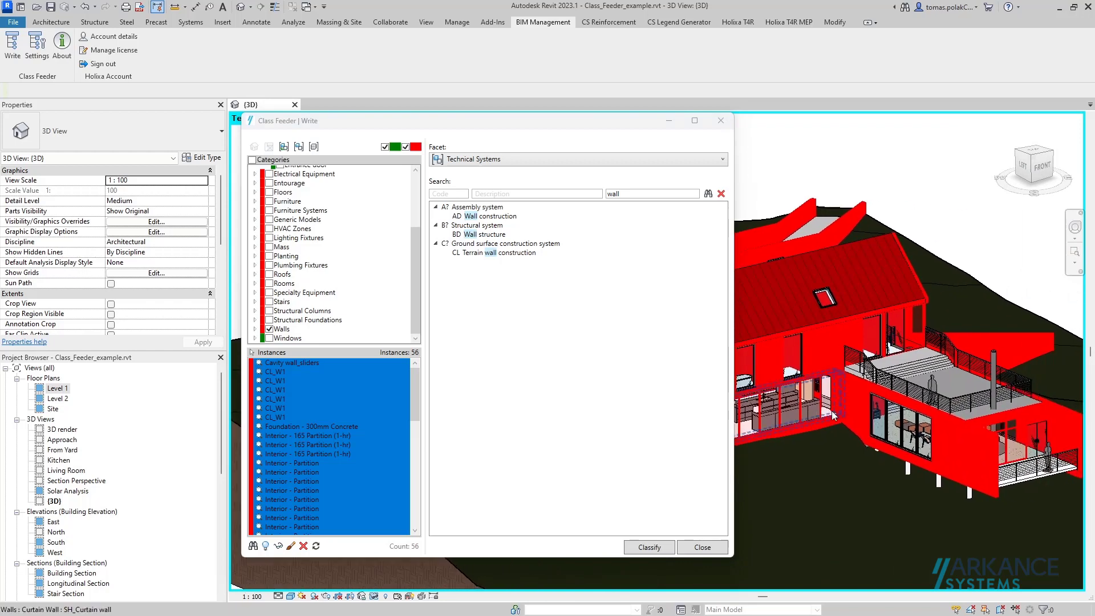
scroll(845, 418, up, 4)
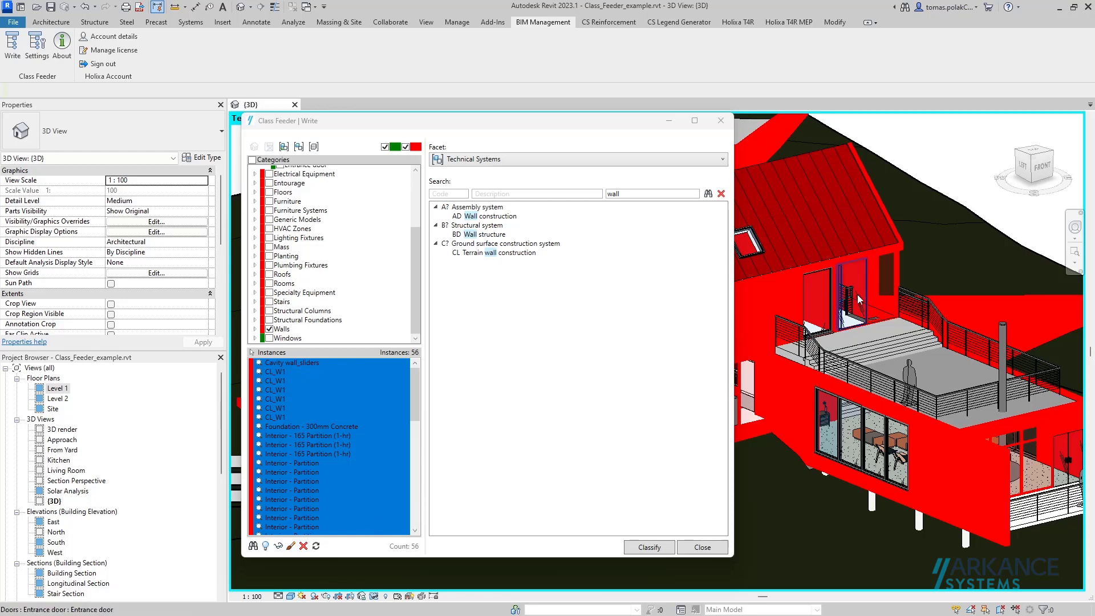
middle_drag(859, 300, 987, 281)
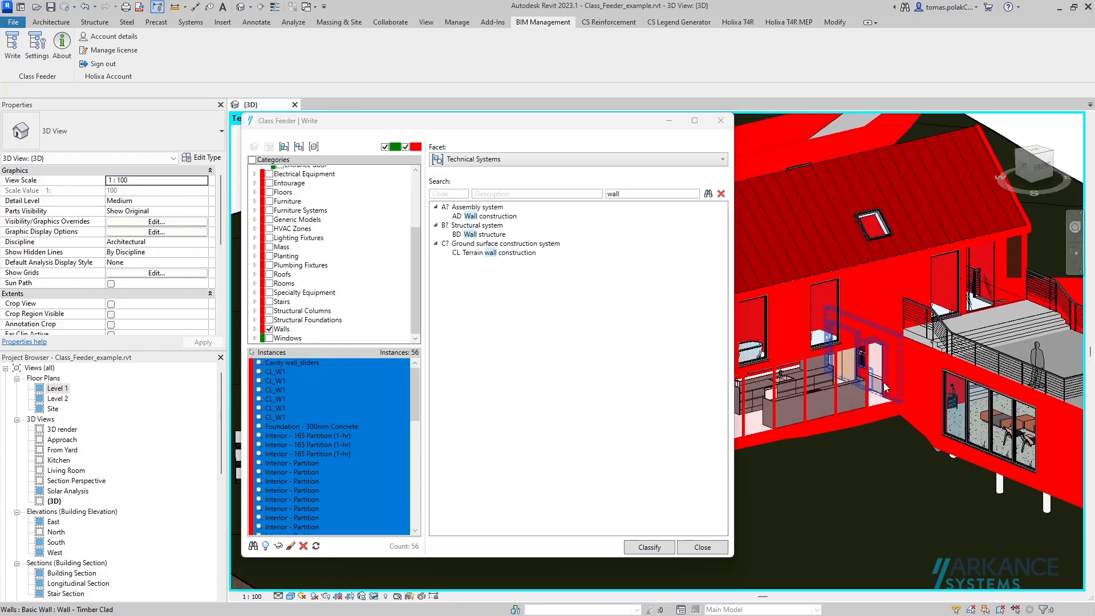
click(315, 546)
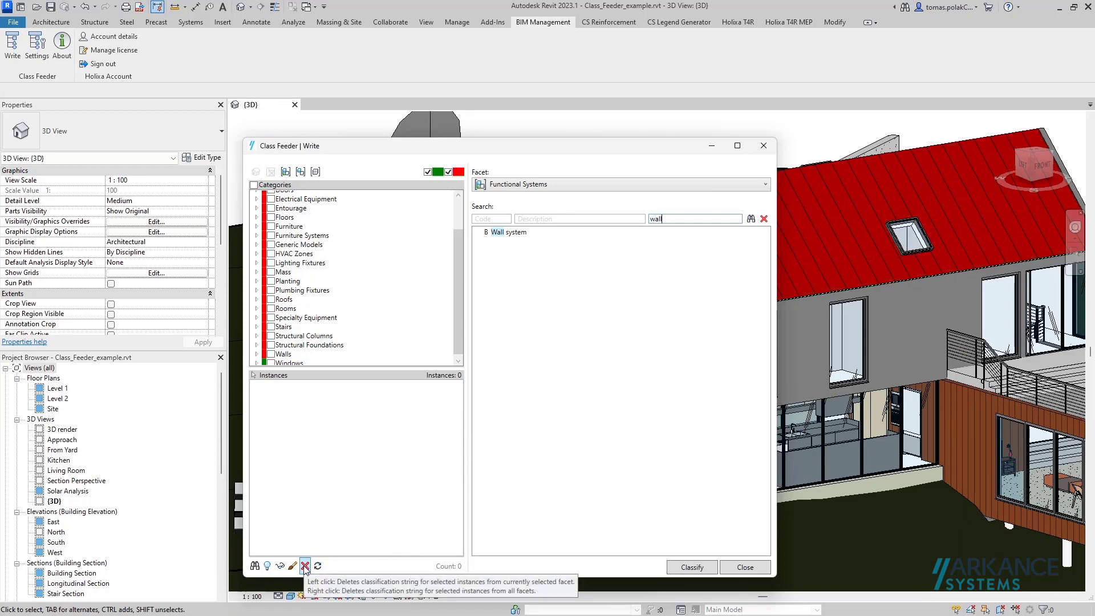
- Select the upper-floor facade window below the skylight and check its CCI classification parameters
click(864, 328)
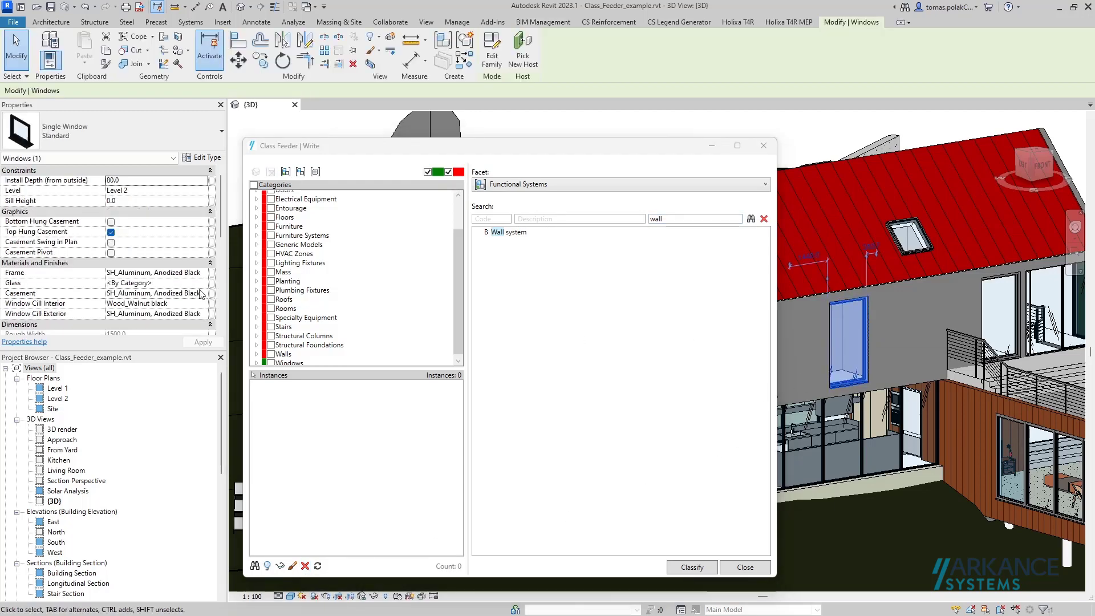
scroll(136, 266, down, 3)
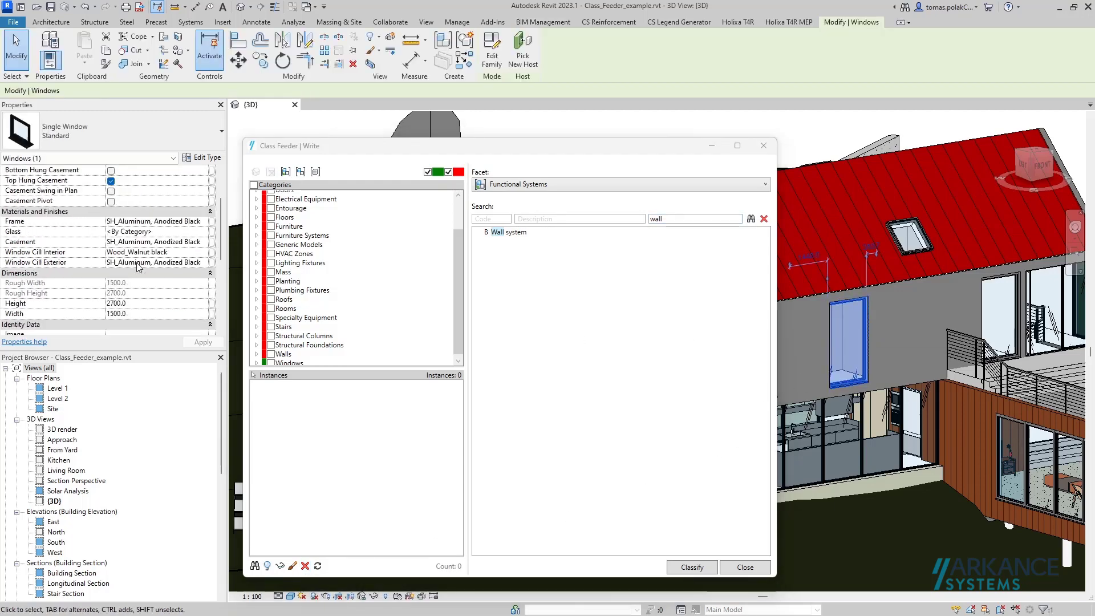
scroll(136, 266, up, 3)
scroll(137, 266, down, 6)
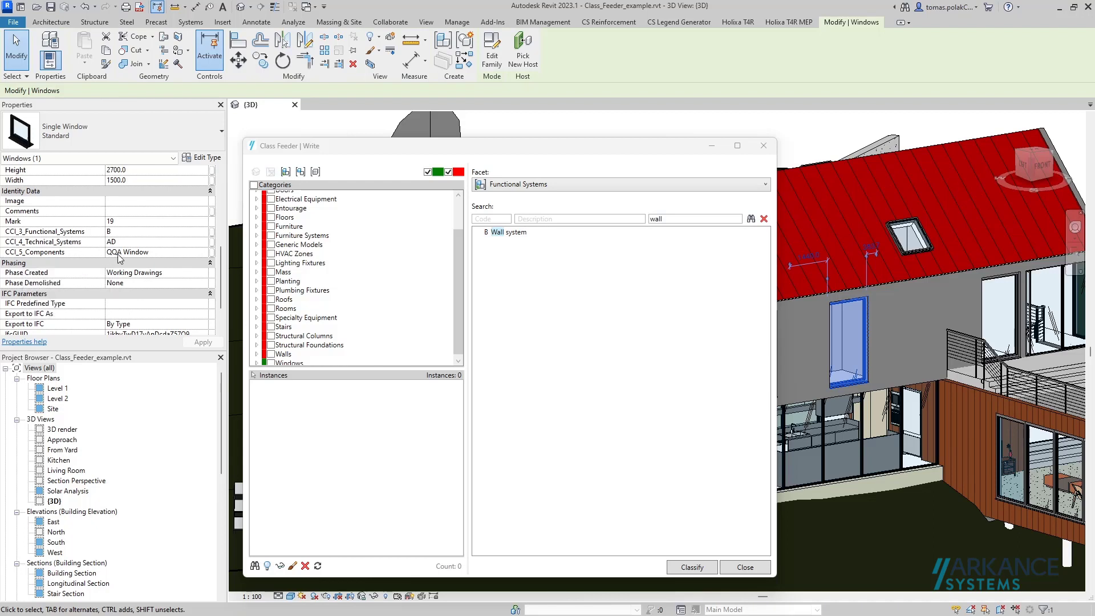
- List all Windows instances, switch to the Components facet, and delete their classification string from that facet
scroll(280, 315, down, 1)
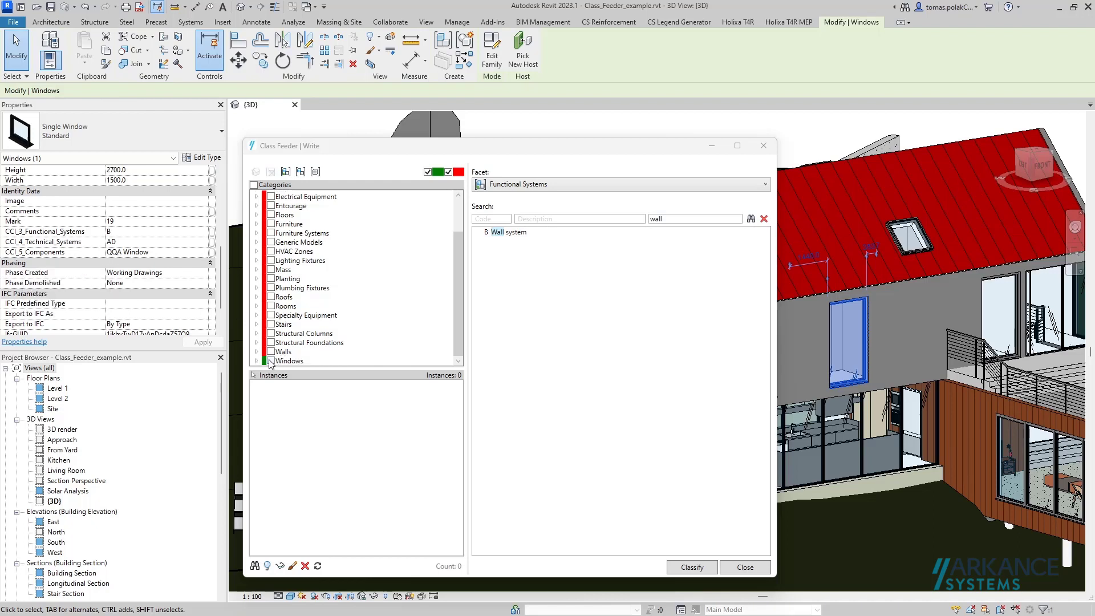
click(271, 361)
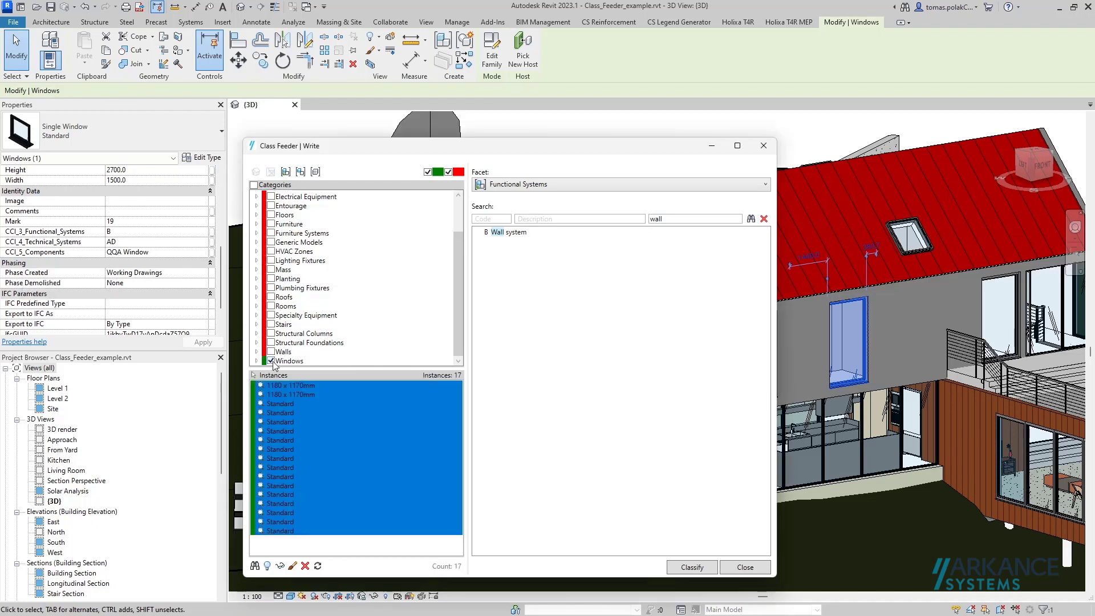
click(508, 186)
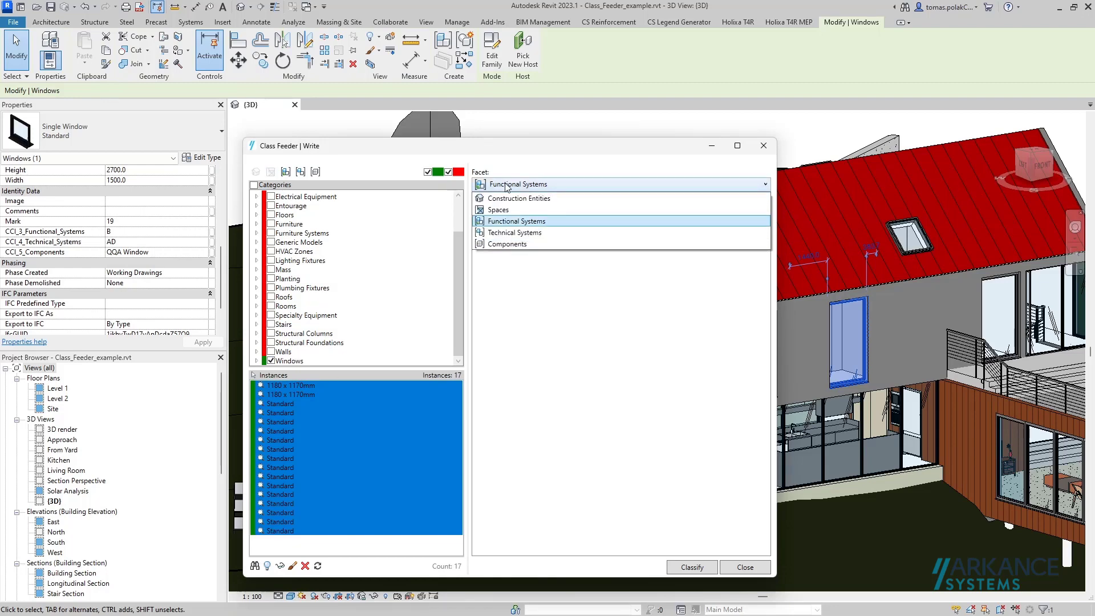
click(506, 244)
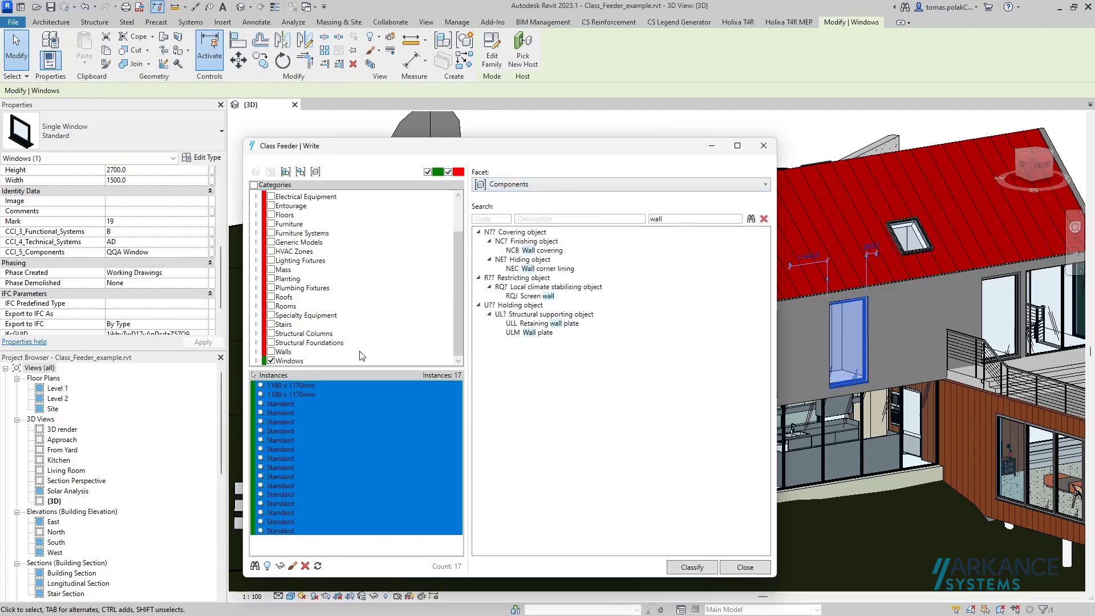
click(305, 566)
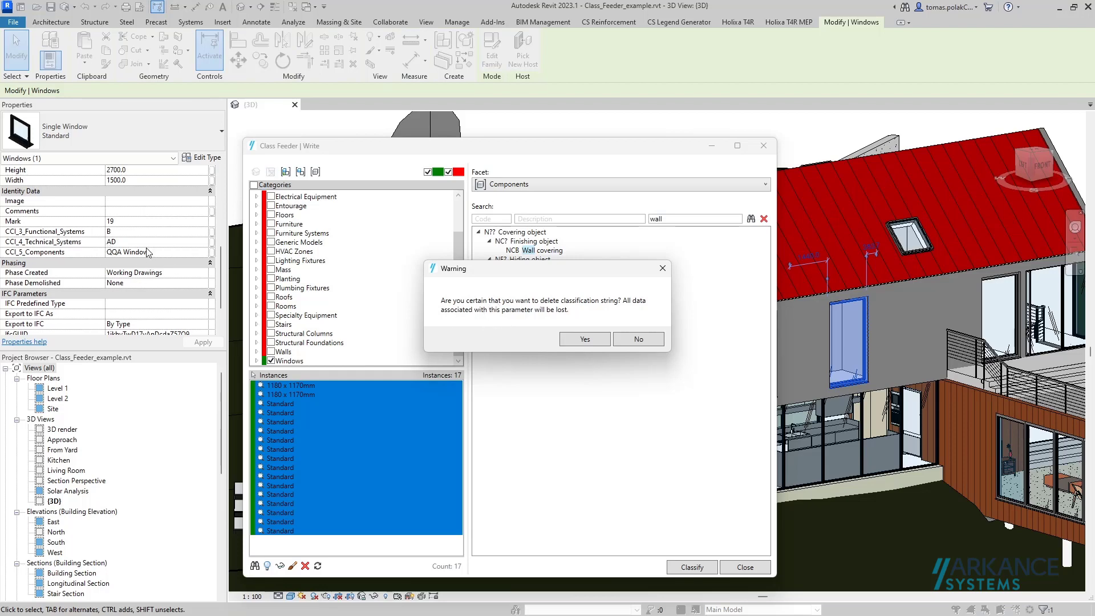
click(586, 341)
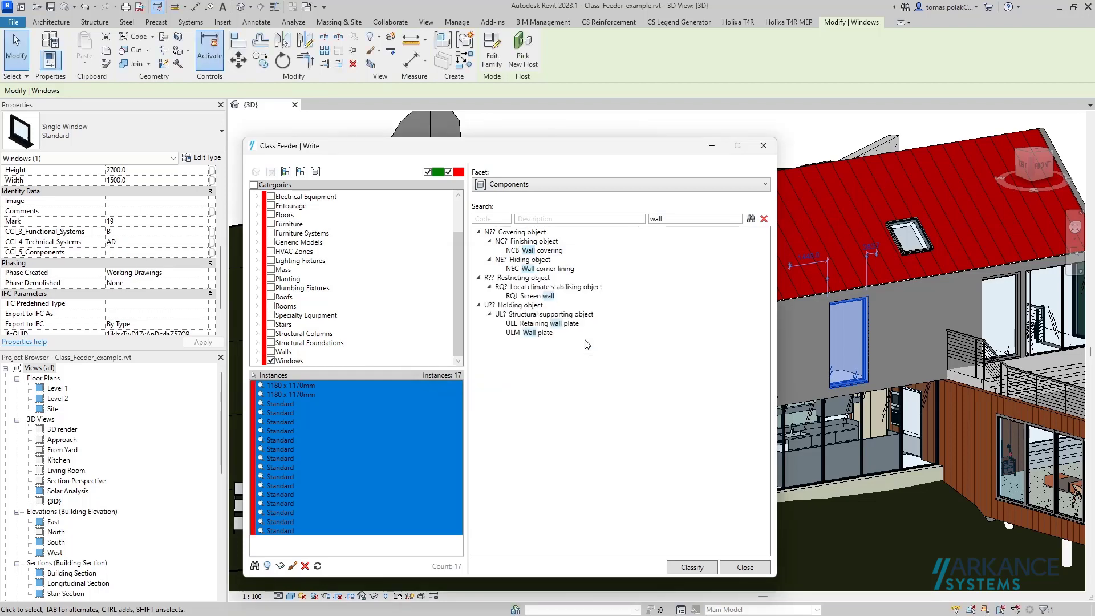
- Select the roof skylight and delete the classification strings of all listed windows from all facets
key(ctrl)
key(ctrl)
click(911, 226)
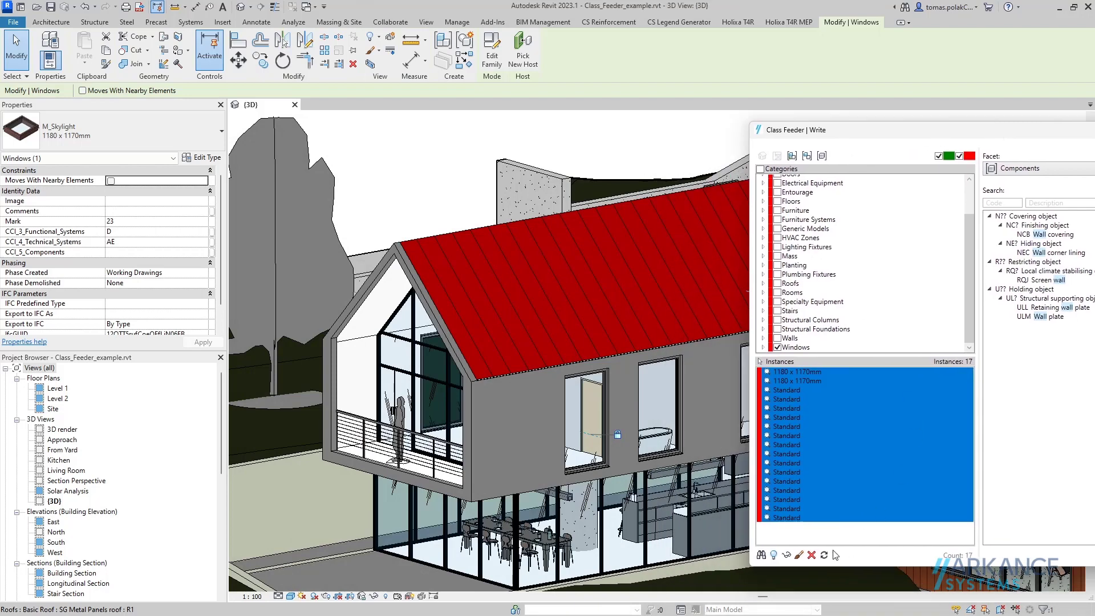
click(812, 555)
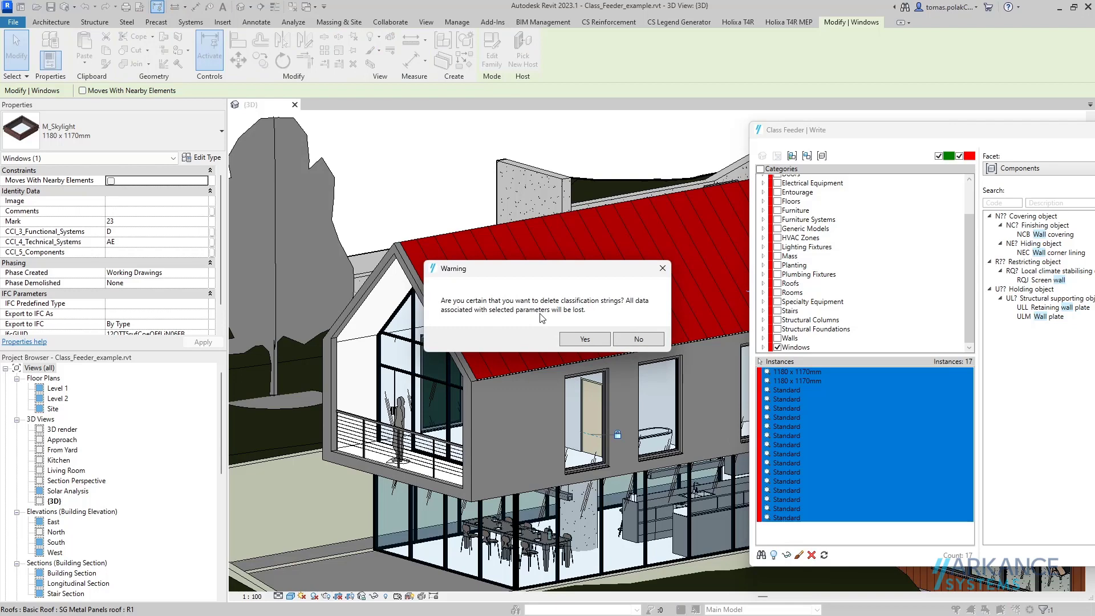
click(582, 339)
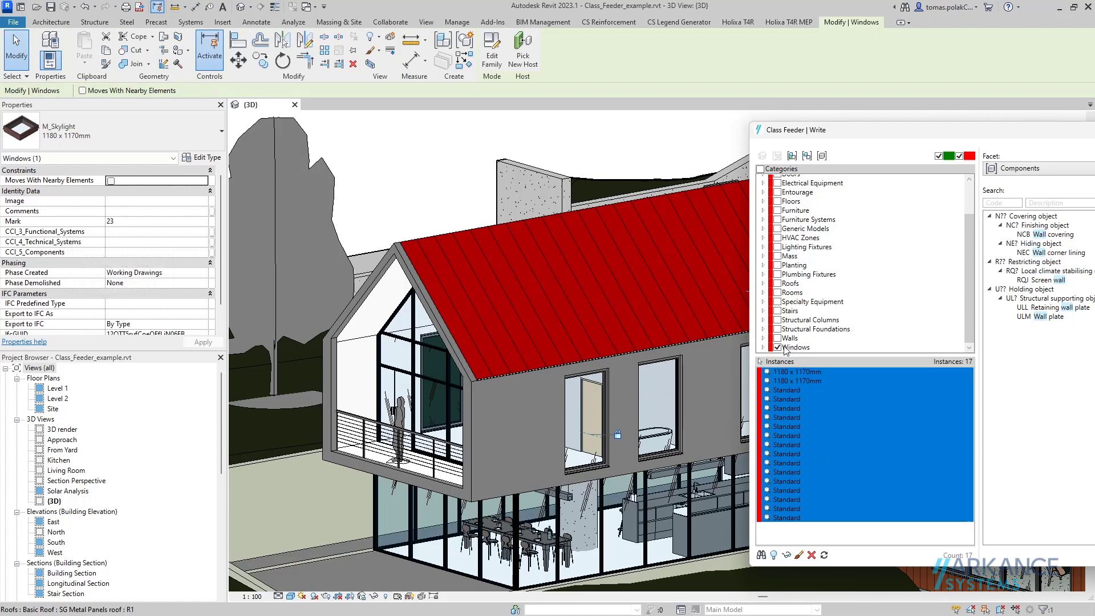
- Select an upper-floor facade window and check its CCI parameters for the functional systems, technical systems and components facets
click(677, 381)
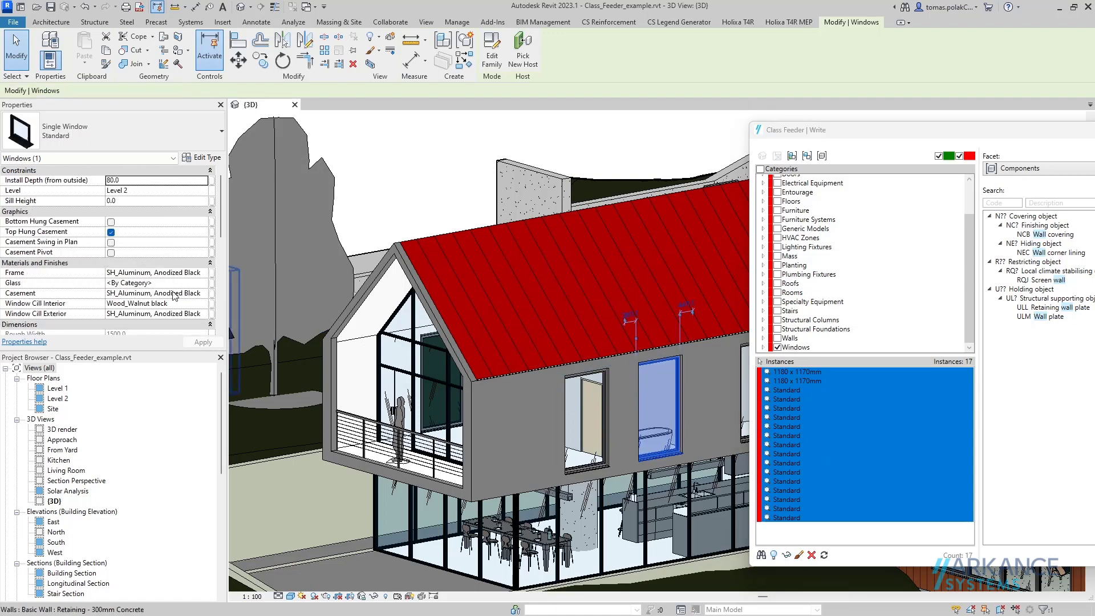
scroll(140, 245, down, 3)
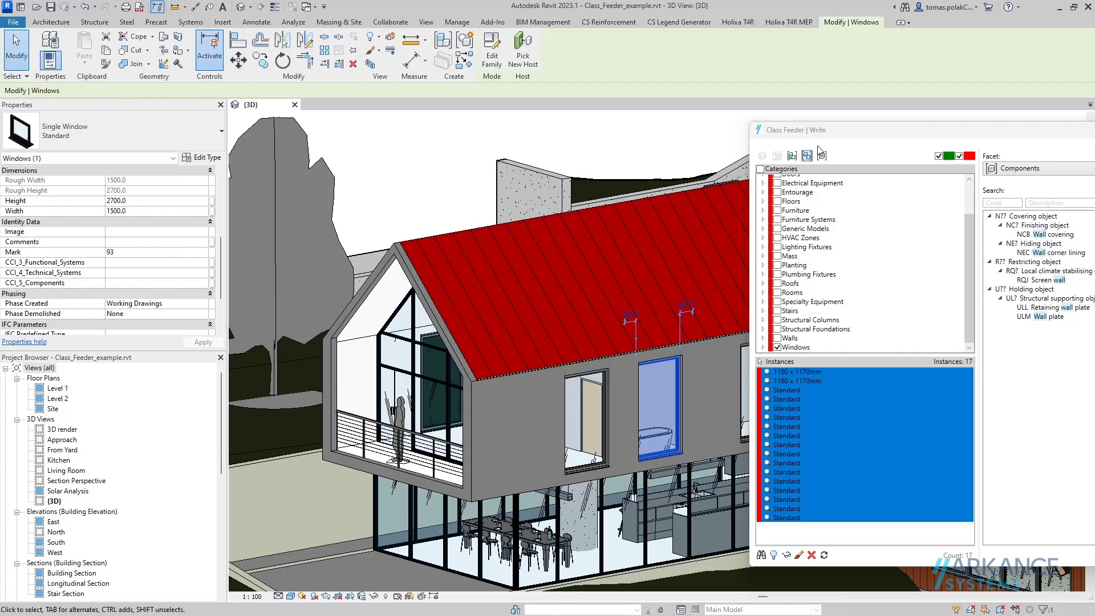
- Move the Class Feeder Write dialog back over the 3D view and close it
drag(839, 135, 363, 139)
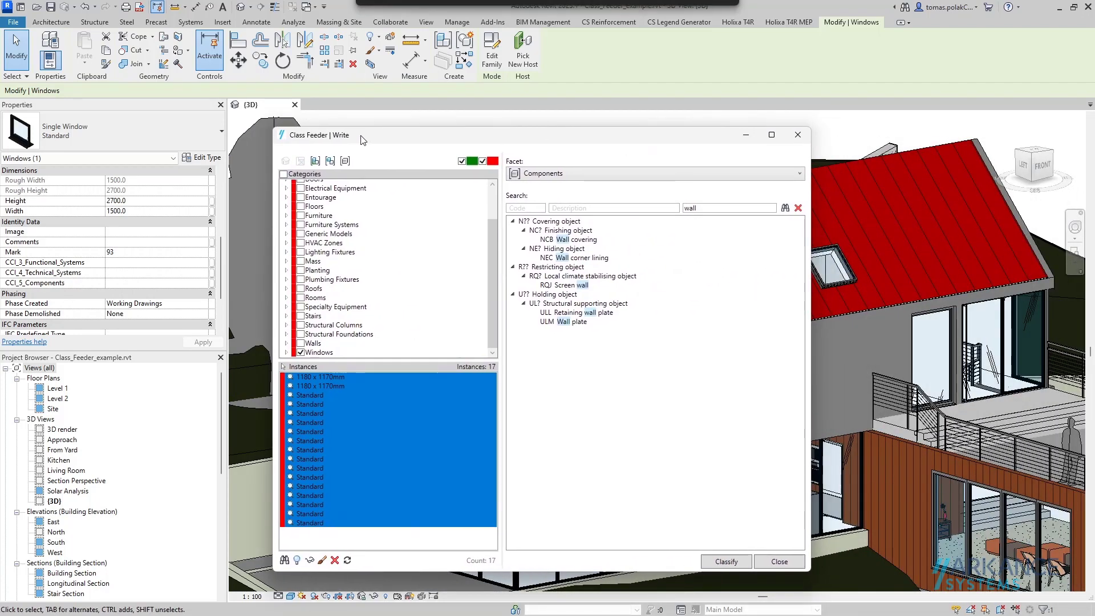
click(798, 207)
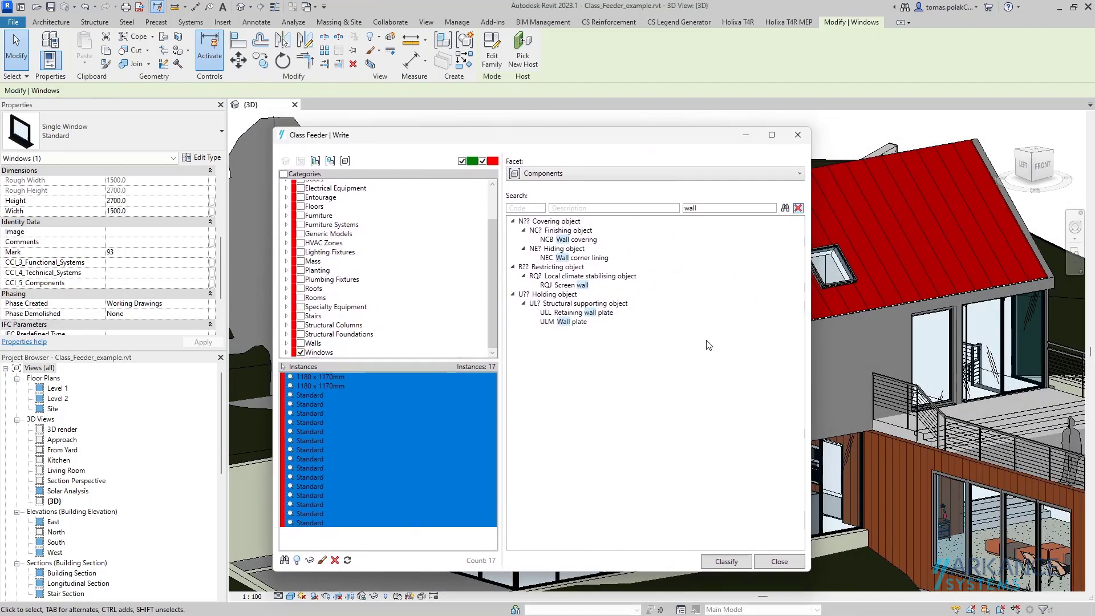
click(798, 135)
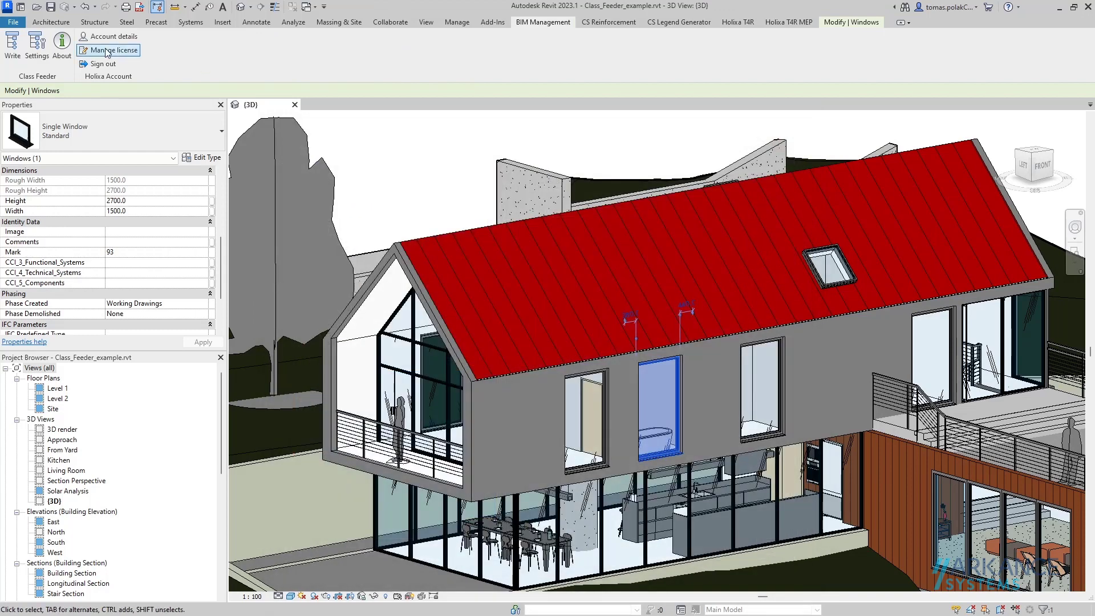
- Switch to the Class Feeder page in the Autodesk App Store and view it down to the Screenshots and Videos section
click(68, 51)
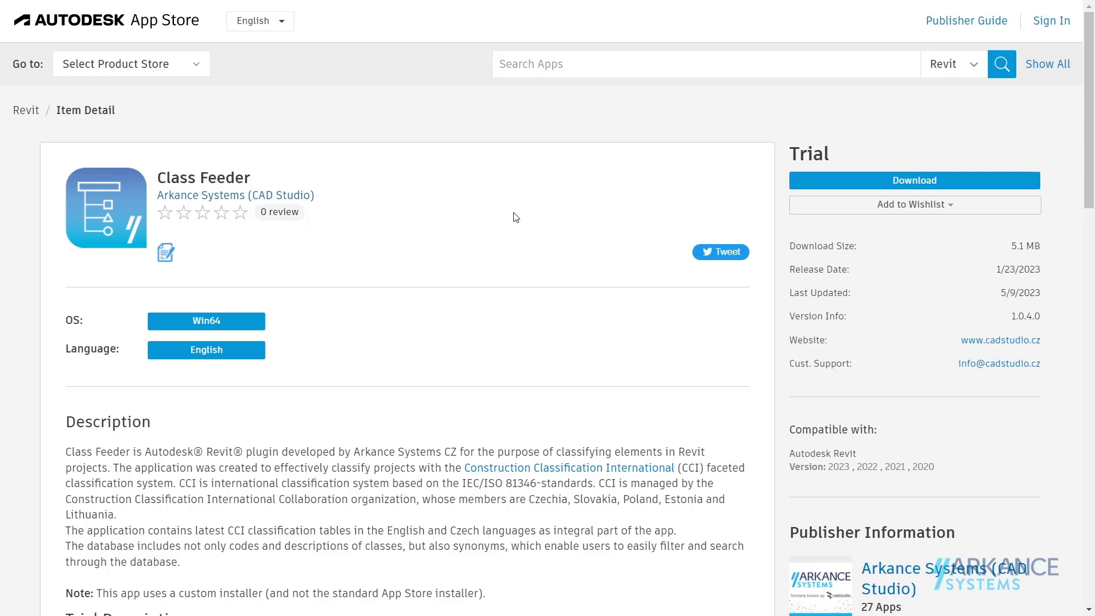
scroll(516, 218, down, 12)
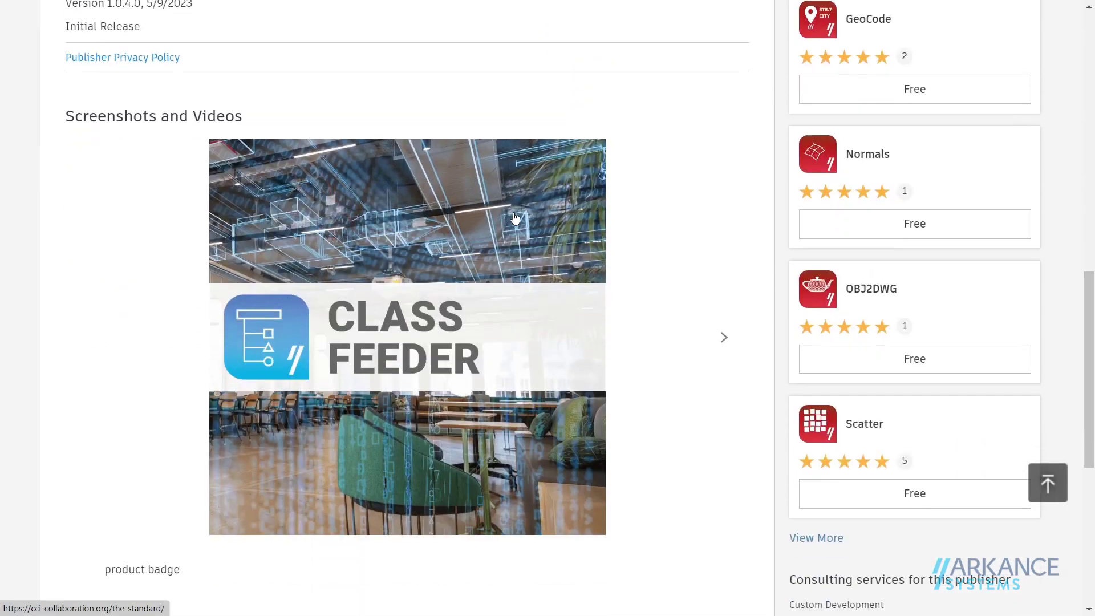
scroll(516, 218, down, 1)
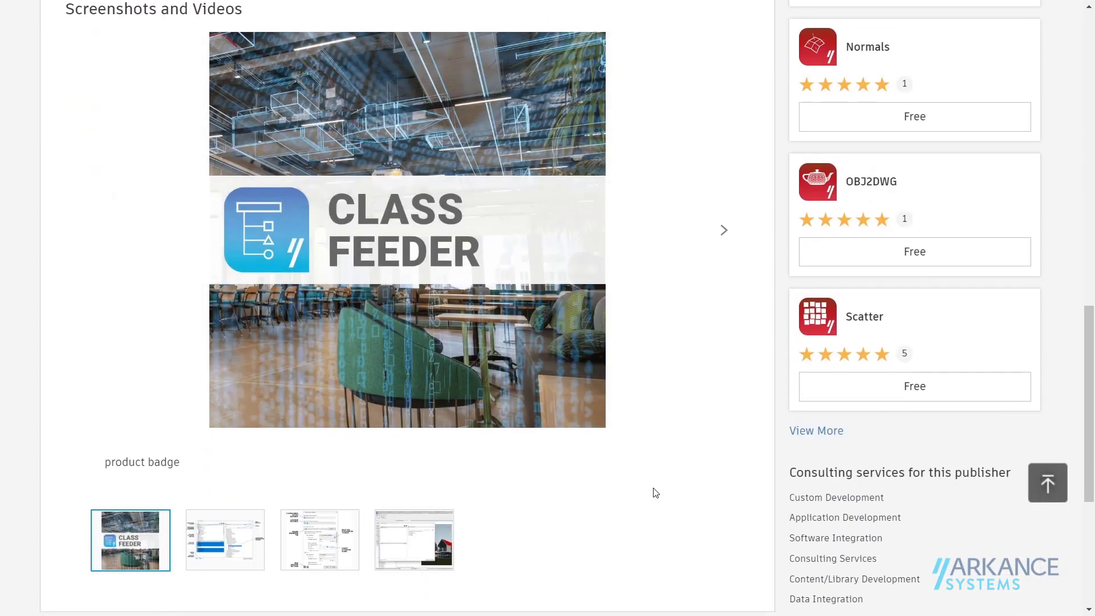